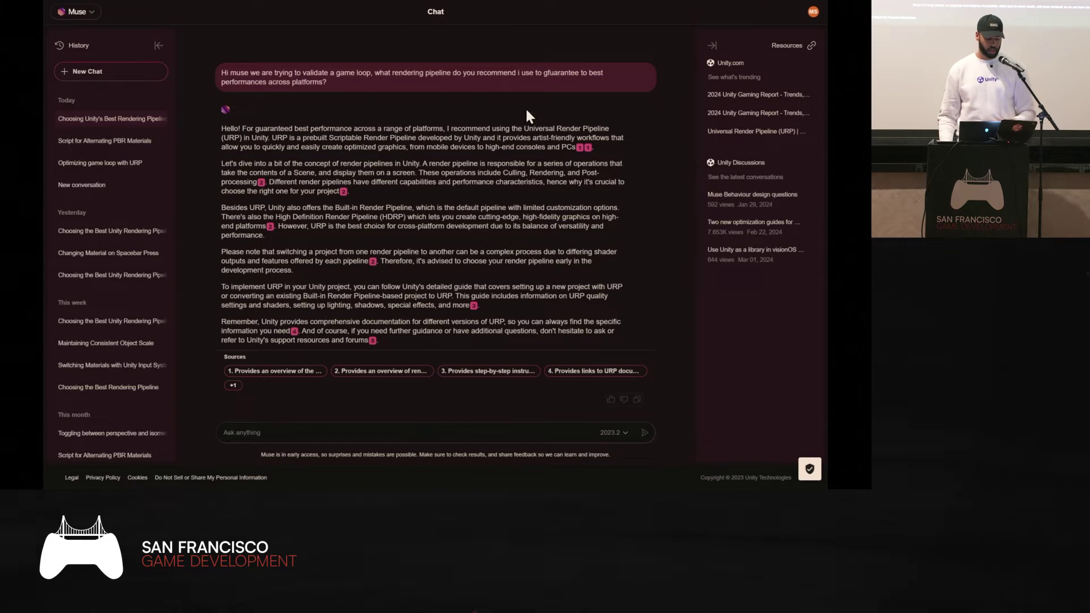
Look through the chat history and the list of Muse capabilities.
{"action": "scroll", "coordinate": [94, 168], "scroll_direction": "down", "scroll_amount": 10}
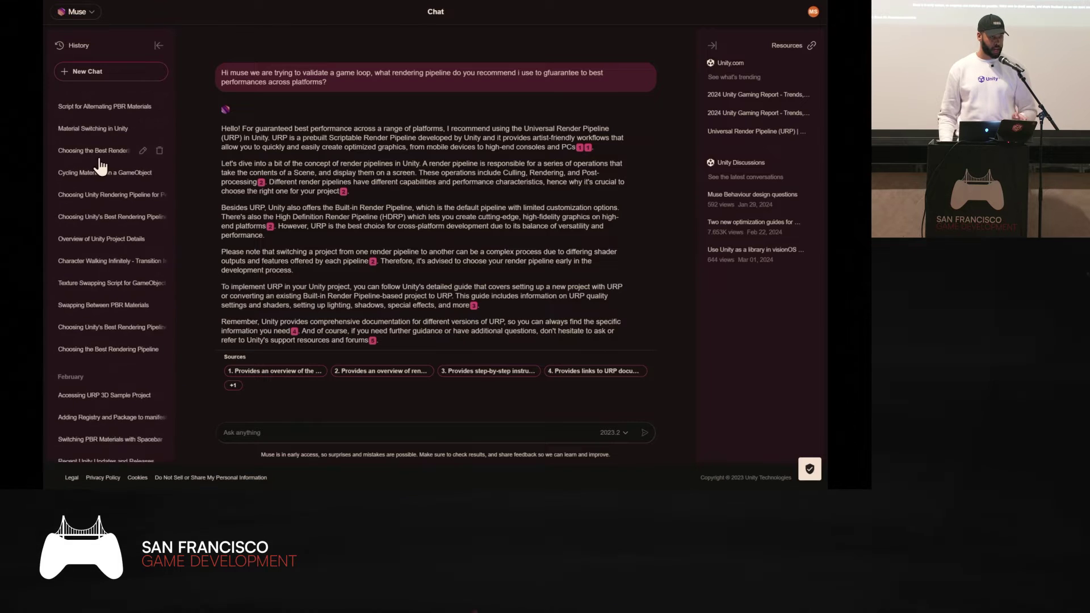
{"action": "scroll", "coordinate": [105, 189], "scroll_direction": "up", "scroll_amount": 10}
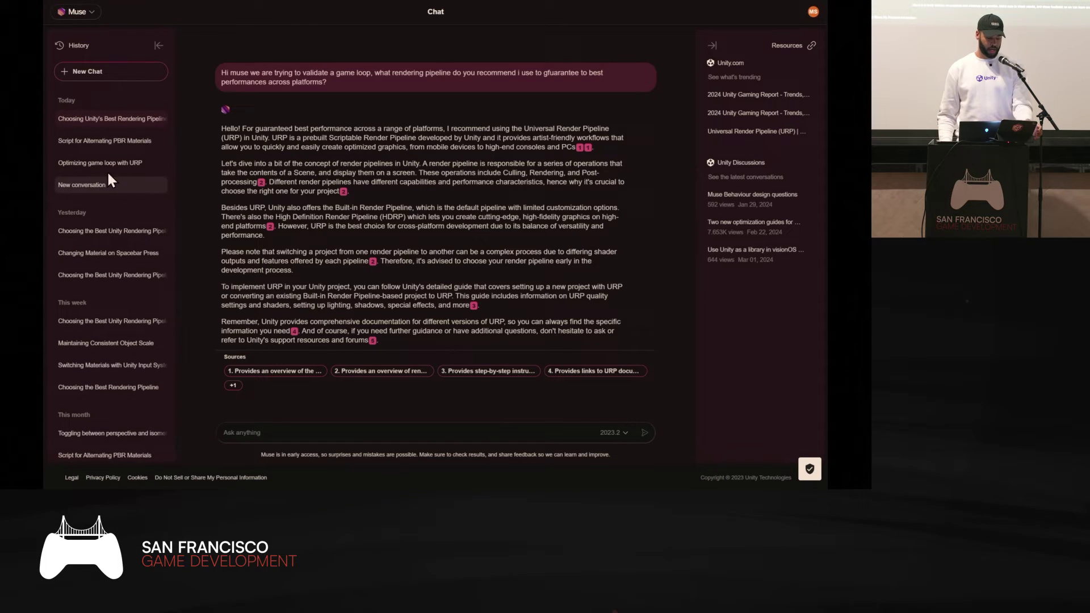
{"action": "left_click", "coordinate": [90, 17]}
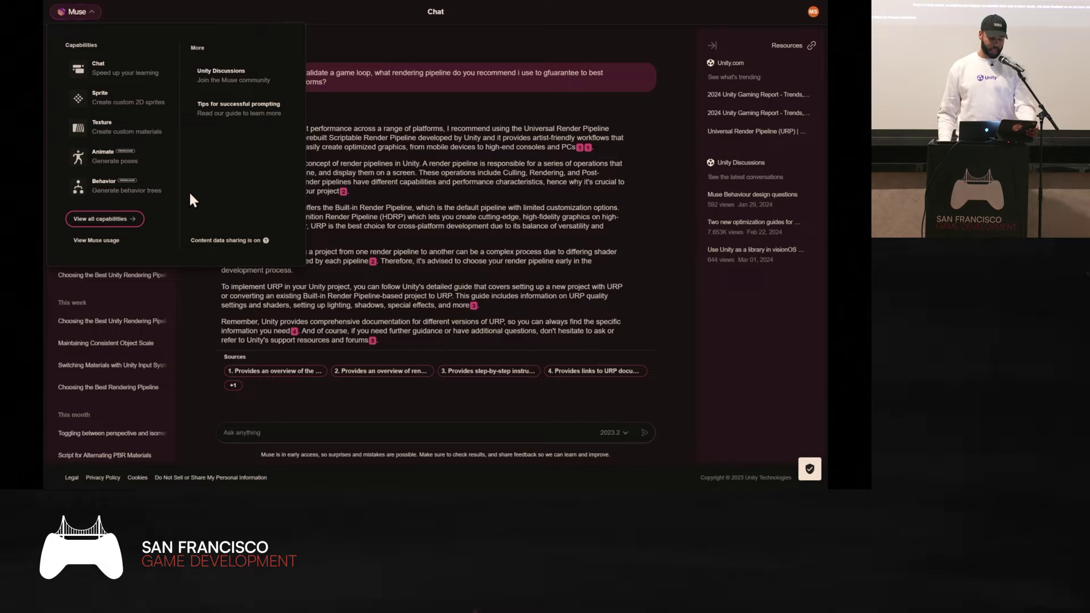
{"action": "left_click", "coordinate": [412, 190]}
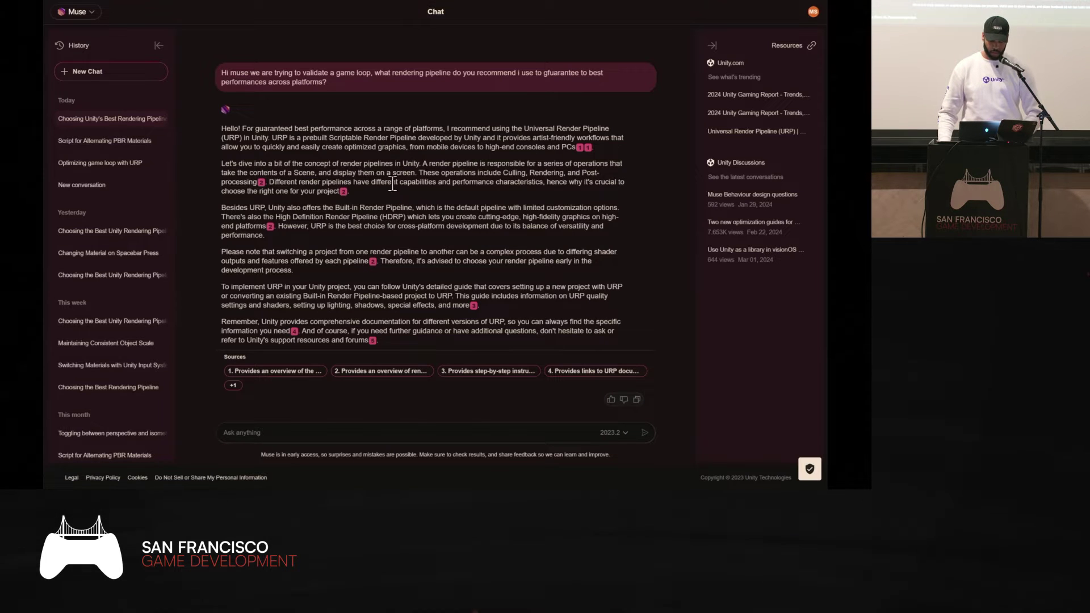
Switch to the Unity editor and bring the untextured white rocks of the garden scene into view.
{"action": "key", "text": "ctrl+Right"}
{"action": "key", "text": "ctrl+super+Right"}
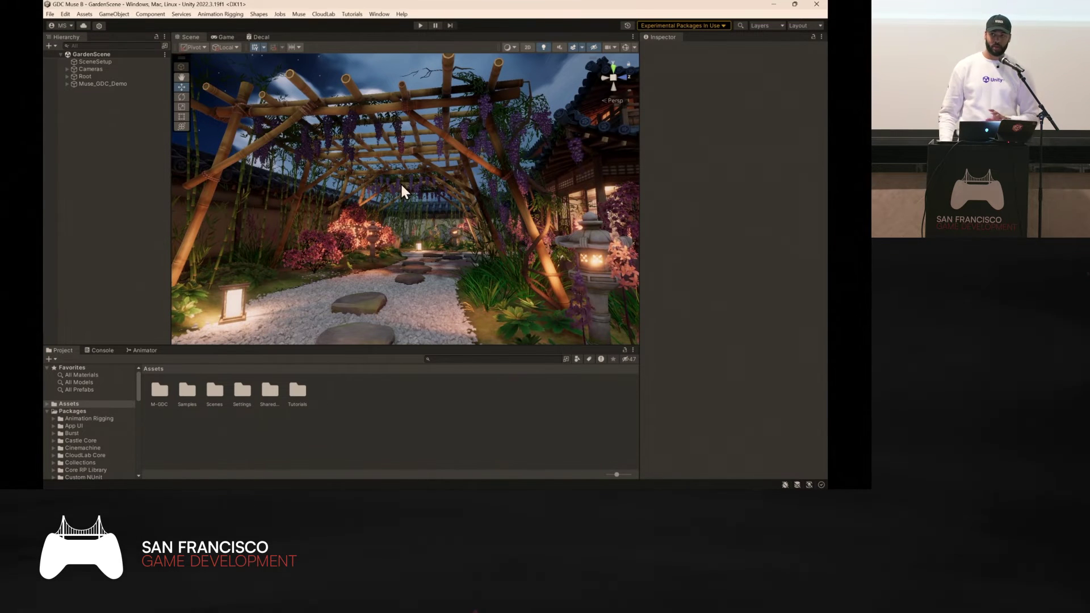
{"action": "right_click_drag", "start_coordinate": [409, 193], "coordinate": [778, 172]}
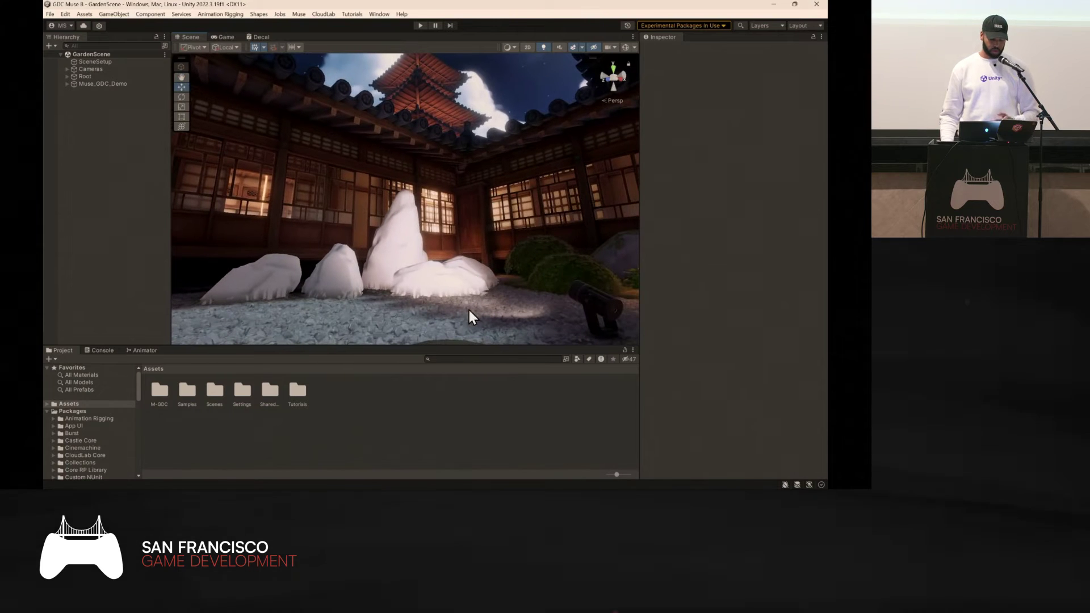
Open a new Muse texture generator, dock it beside the Inspector and widen its panel.
{"action": "left_click", "coordinate": [301, 15]}
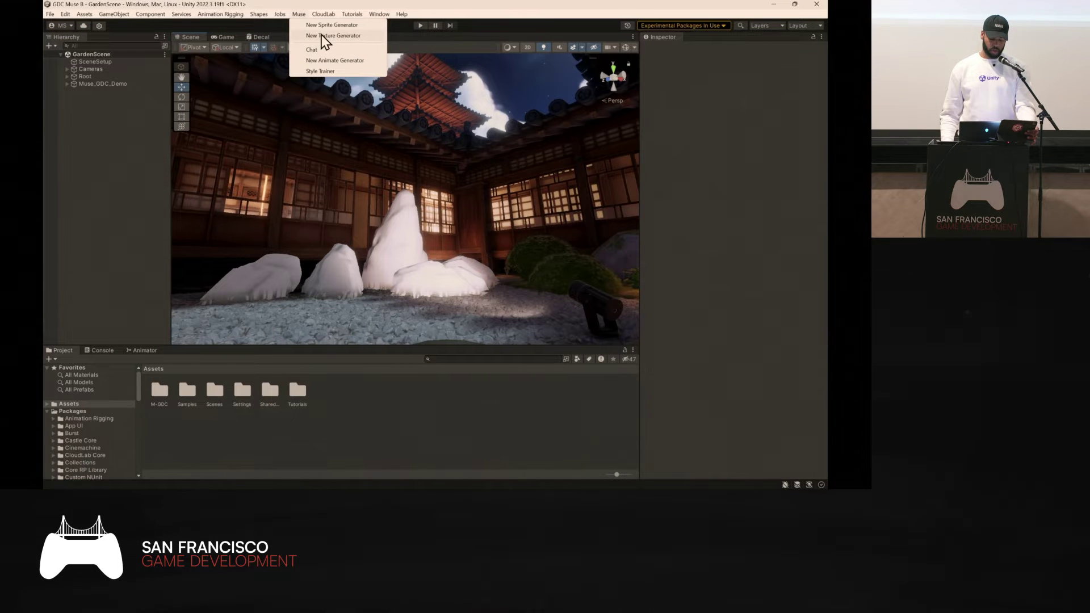
{"action": "left_click", "coordinate": [321, 35]}
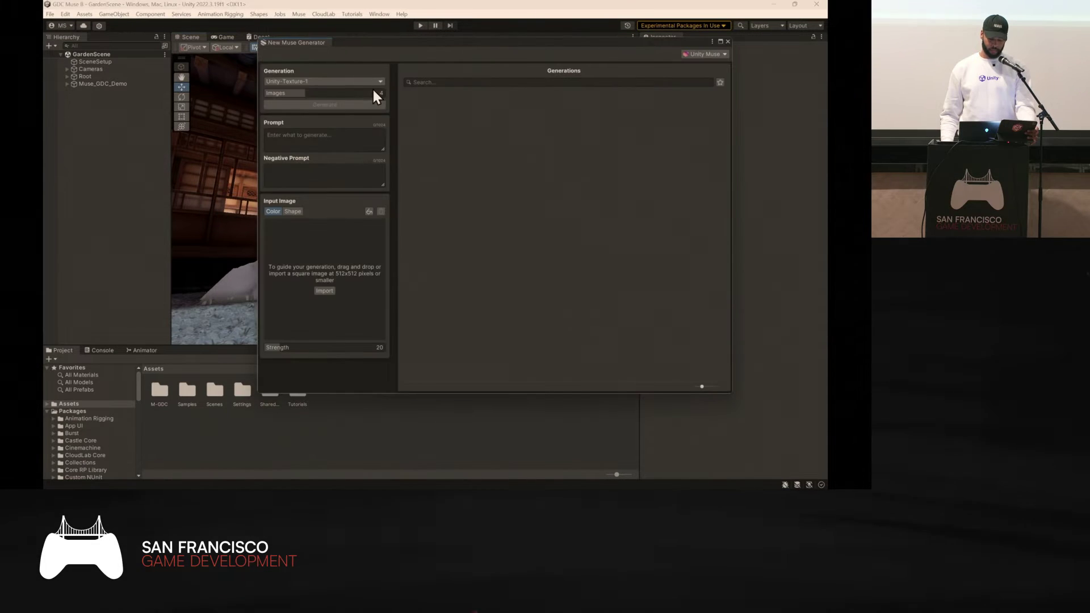
{"action": "left_click_drag", "start_coordinate": [329, 43], "coordinate": [707, 44]}
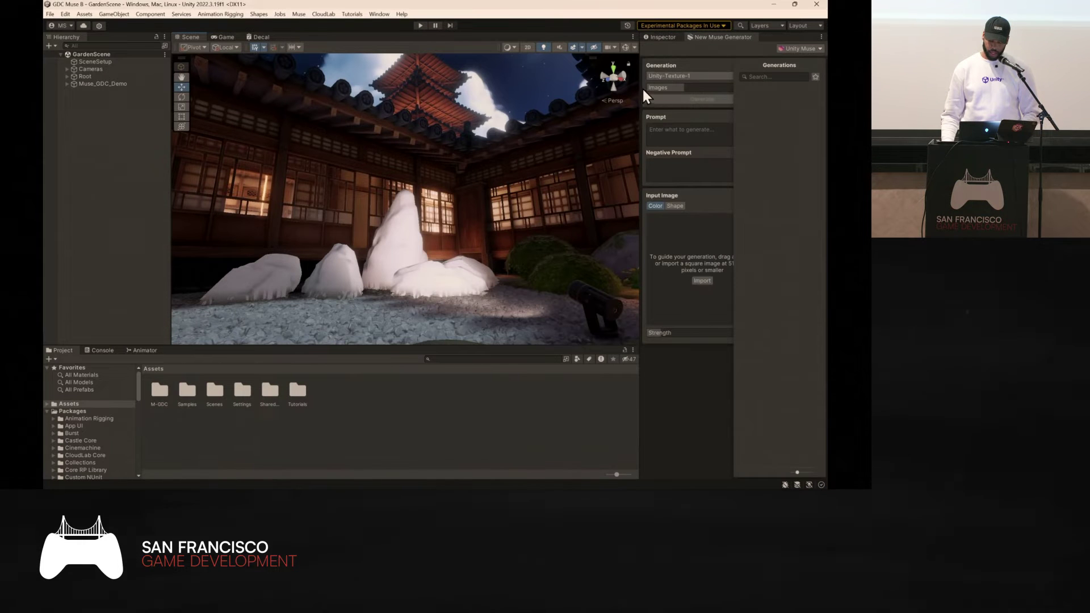
{"action": "left_click_drag", "start_coordinate": [641, 88], "coordinate": [406, 128]}
Generate four textures with the Unity-Texture-1 model from the prompt "limestone rock".
{"action": "left_click", "coordinate": [442, 132]}
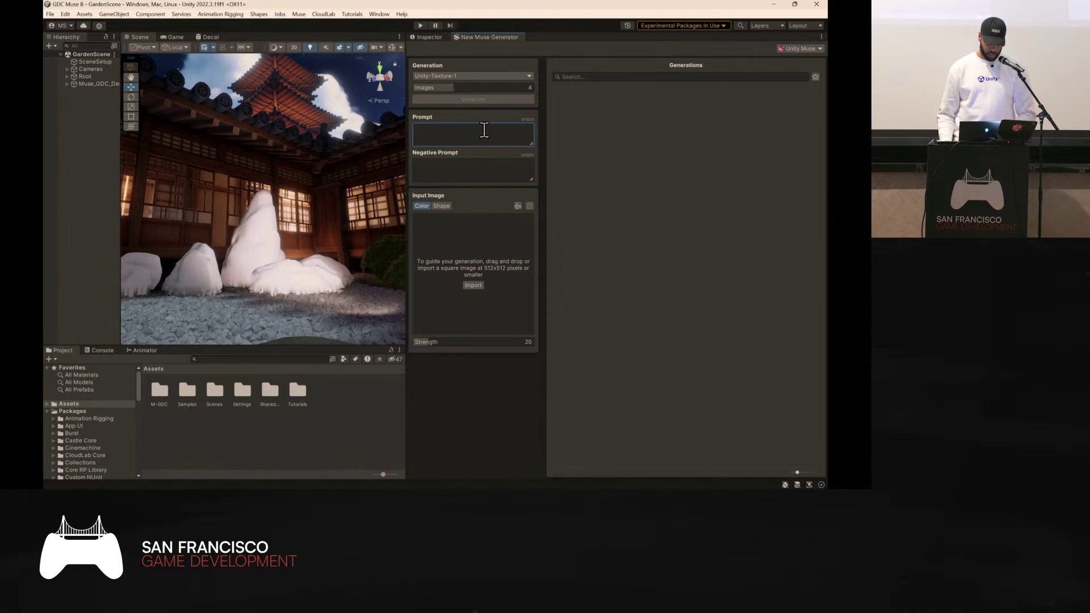
{"action": "type", "text": "I"}
{"action": "type", "text": "imestone rock"}
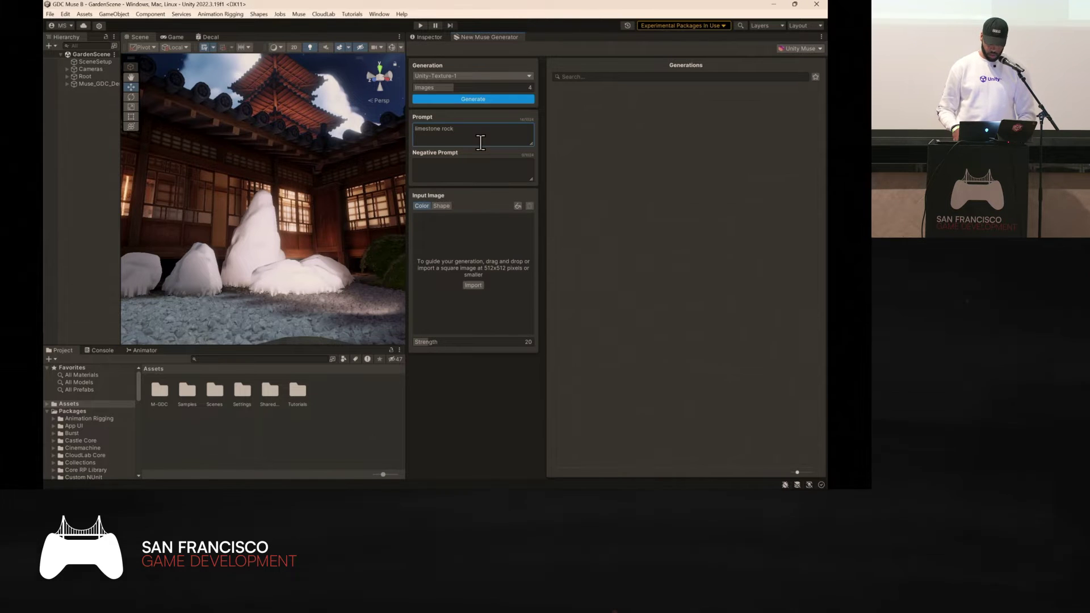
{"action": "left_click", "coordinate": [473, 99]}
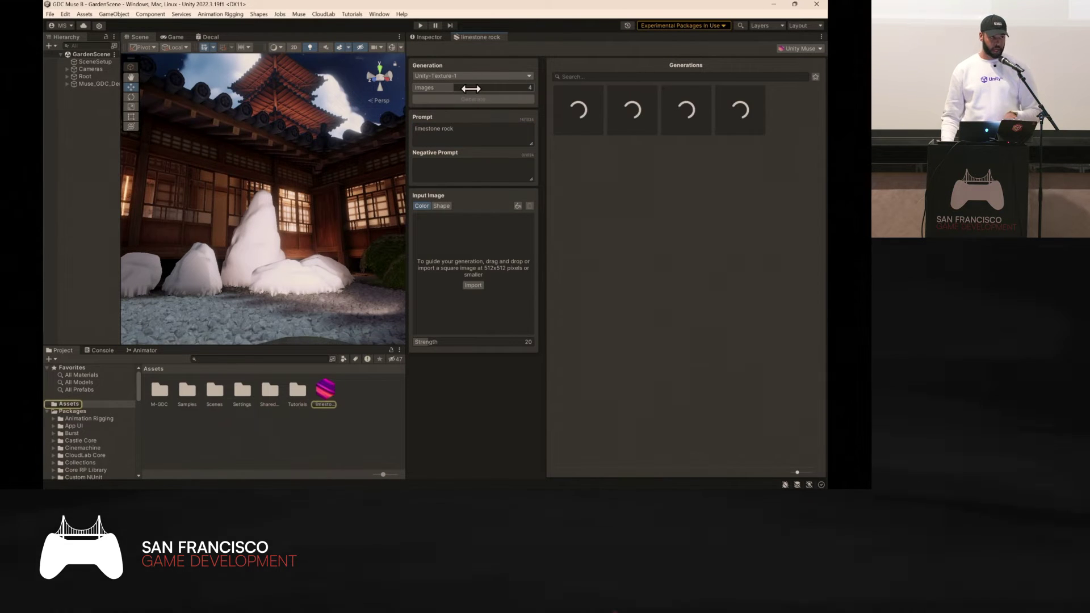
Generate three more textures from the same limestone rock prompt and enlarge the result thumbnails.
{"action": "left_click_drag", "start_coordinate": [470, 90], "coordinate": [437, 88]}
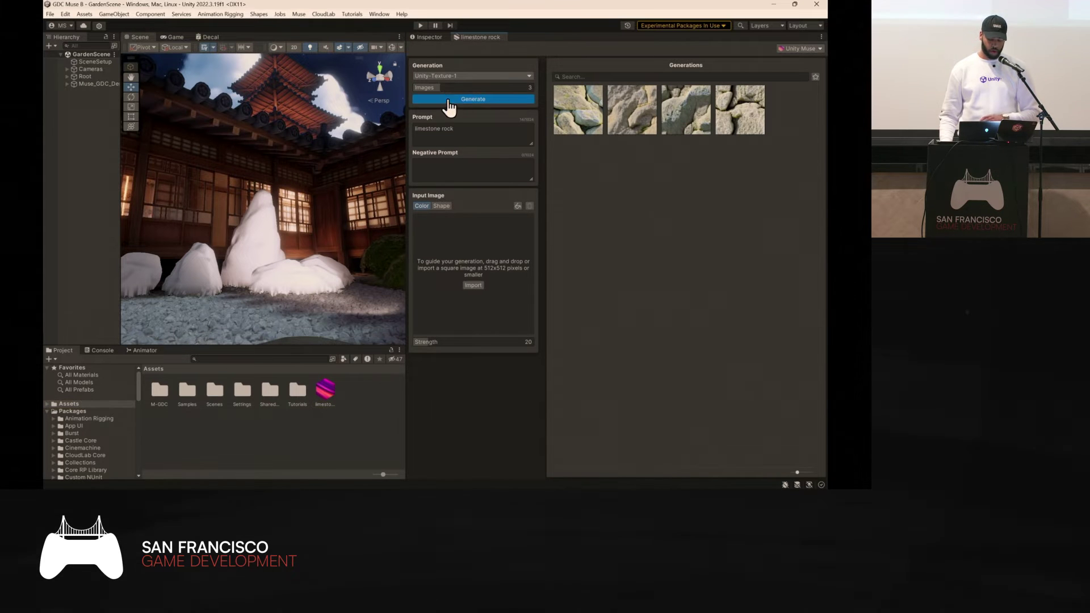
{"action": "left_click", "coordinate": [449, 100]}
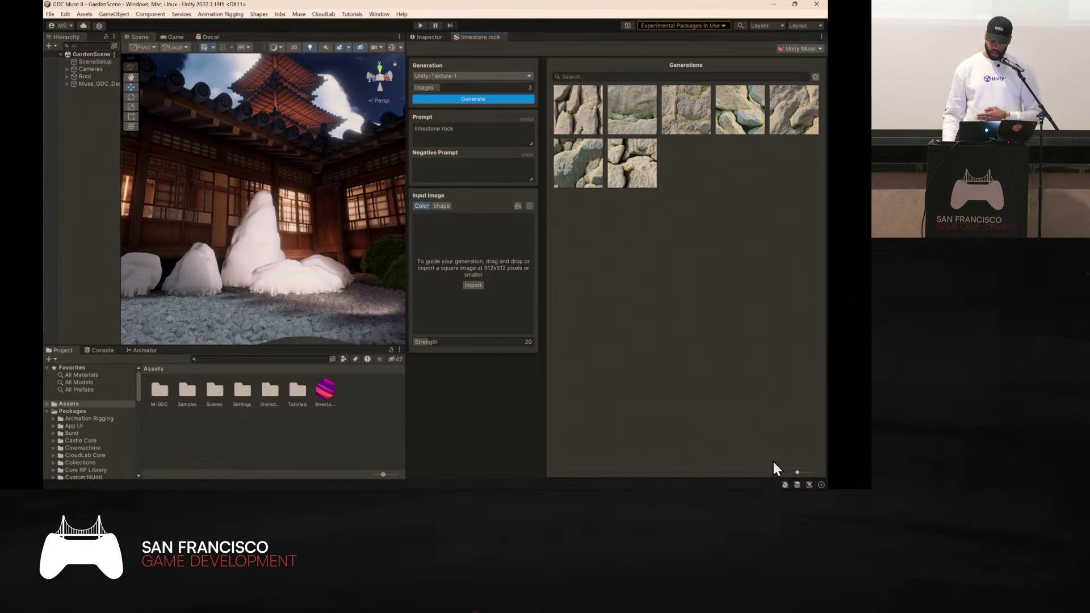
{"action": "left_click_drag", "start_coordinate": [798, 472], "coordinate": [809, 472]}
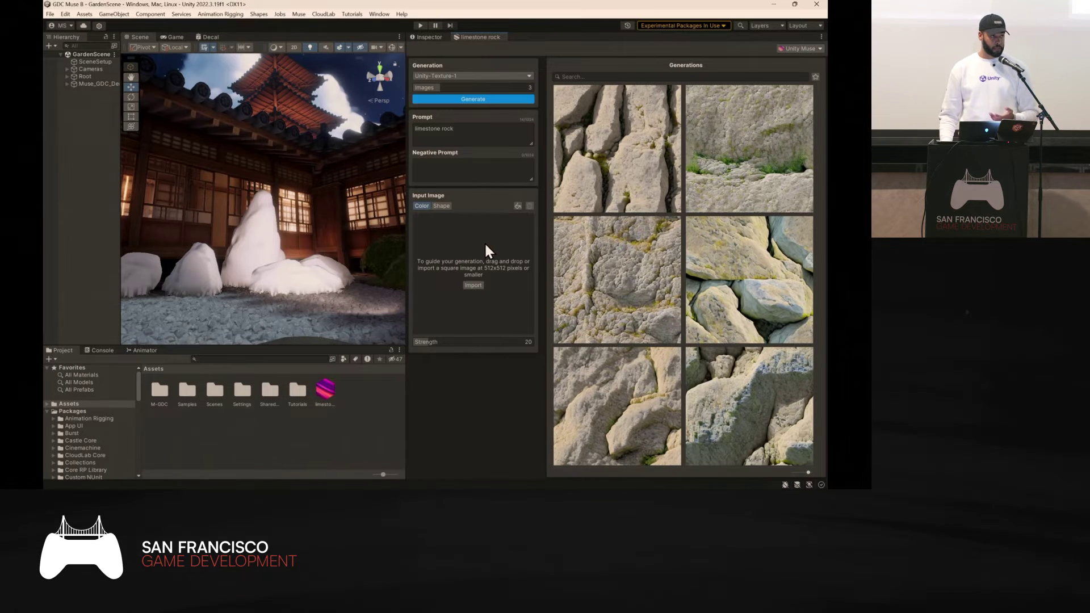
Add the stone texture from the M-GDC/M-Textures folder as color input image at strength 39 and generate three textures.
{"action": "double_click", "coordinate": [160, 392]}
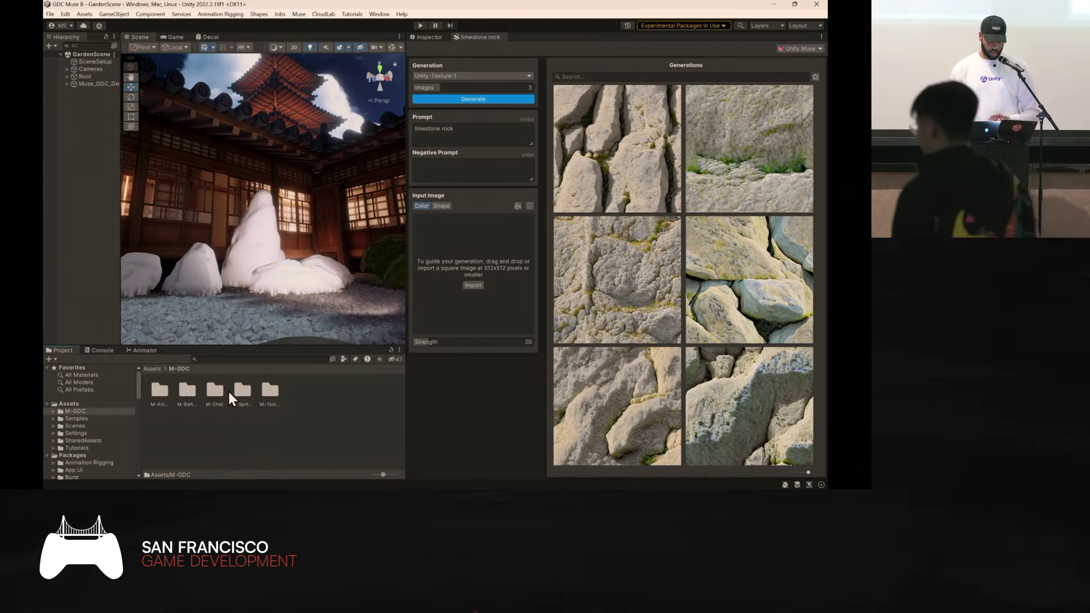
{"action": "double_click", "coordinate": [267, 390]}
{"action": "left_click_drag", "start_coordinate": [217, 392], "coordinate": [478, 284]}
{"action": "left_click_drag", "start_coordinate": [423, 346], "coordinate": [456, 342]}
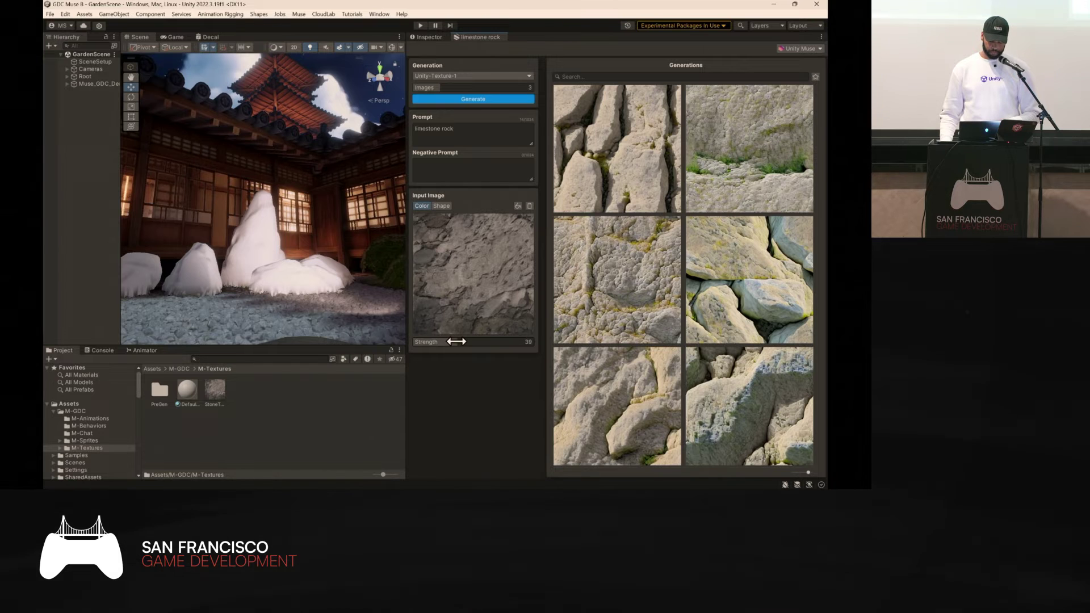
{"action": "left_click", "coordinate": [477, 100]}
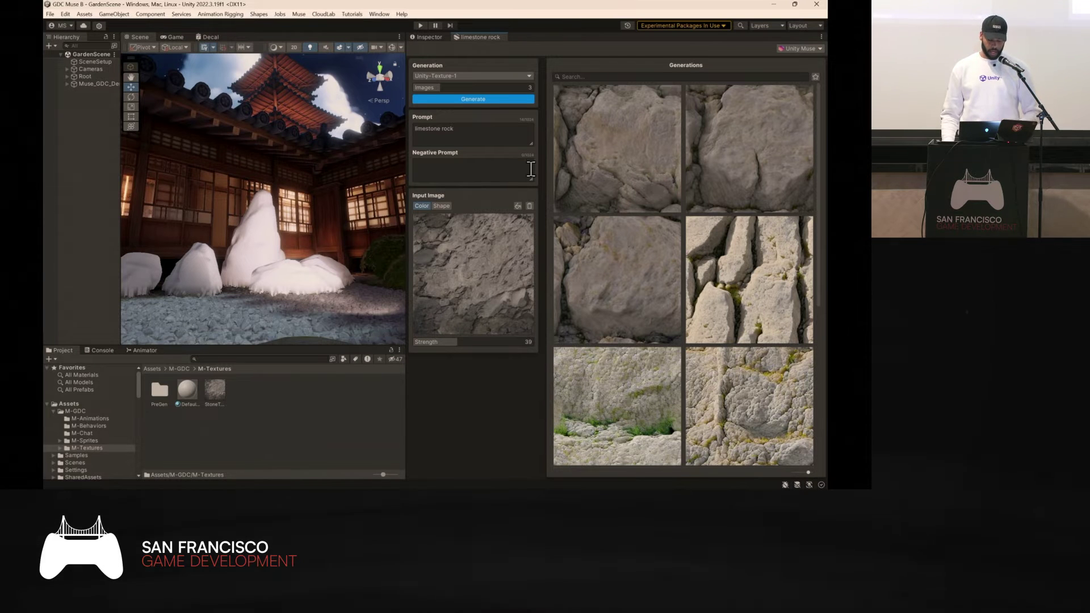
Change the prompt to "stone" and generate three more textures guided by the input image.
{"action": "left_click", "coordinate": [507, 141]}
{"action": "type", "text": "stone"}
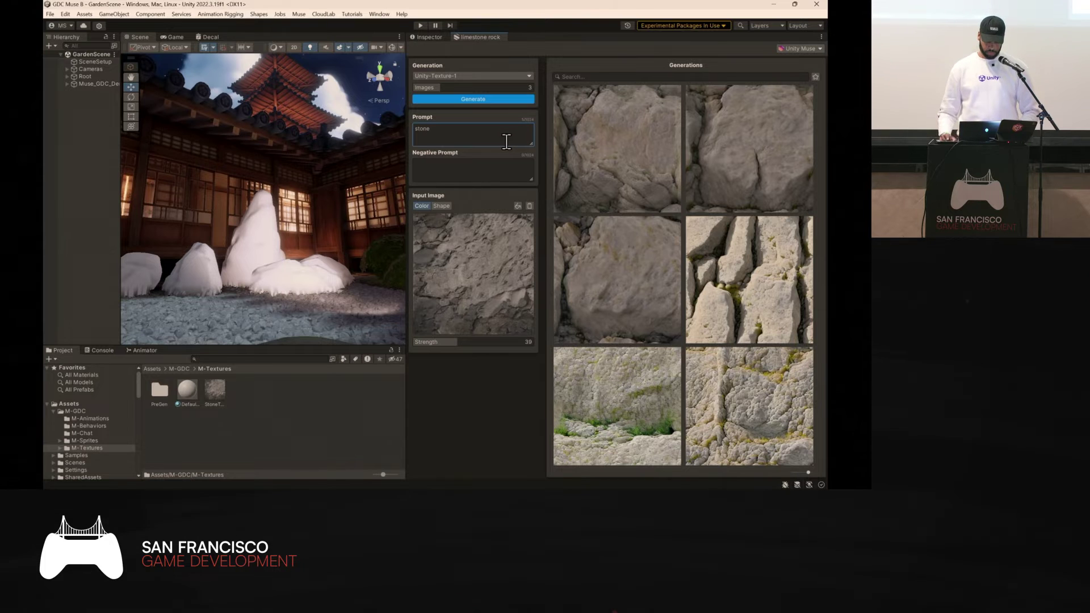
{"action": "key", "text": "Return"}
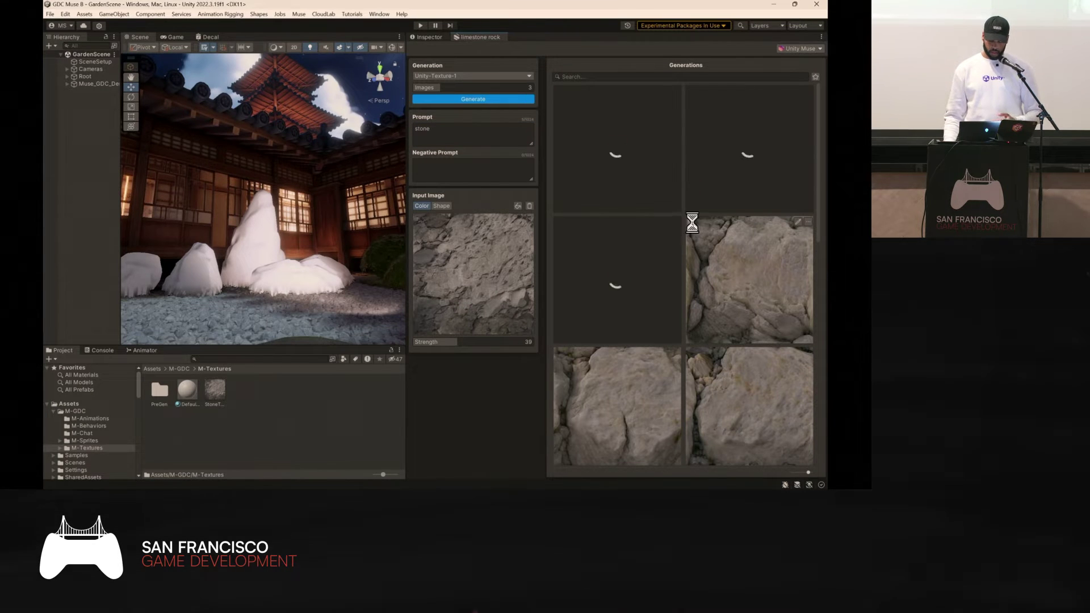
Convert one of the grey limestone textures to a PBR material and open it for refinement.
{"action": "scroll", "coordinate": [690, 213], "scroll_direction": "down", "scroll_amount": 3}
{"action": "scroll", "coordinate": [692, 216], "scroll_direction": "down", "scroll_amount": 2}
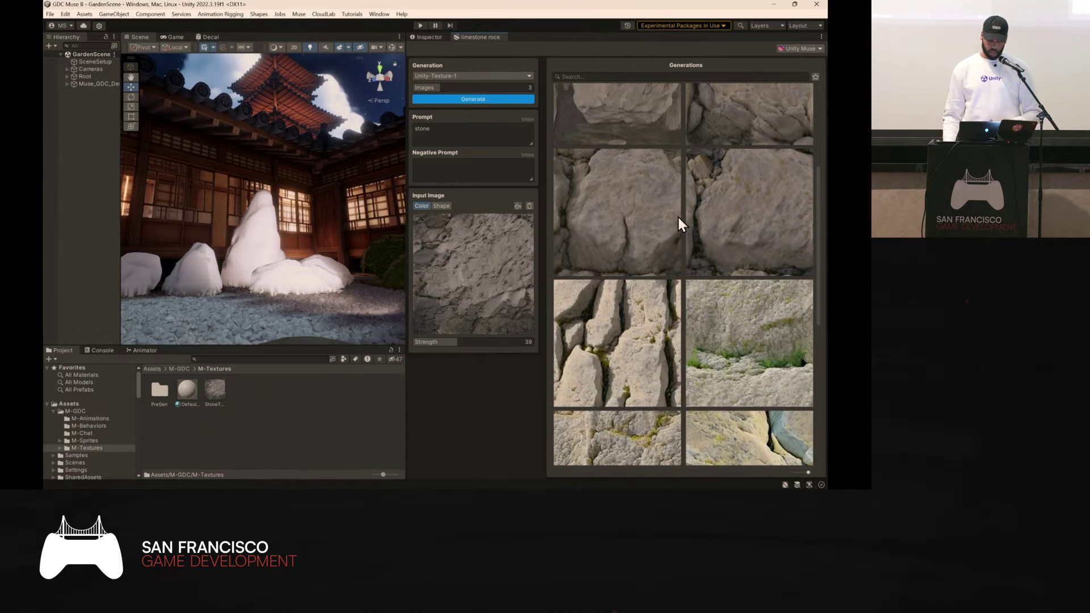
{"action": "mouse_move", "coordinate": [678, 161]}
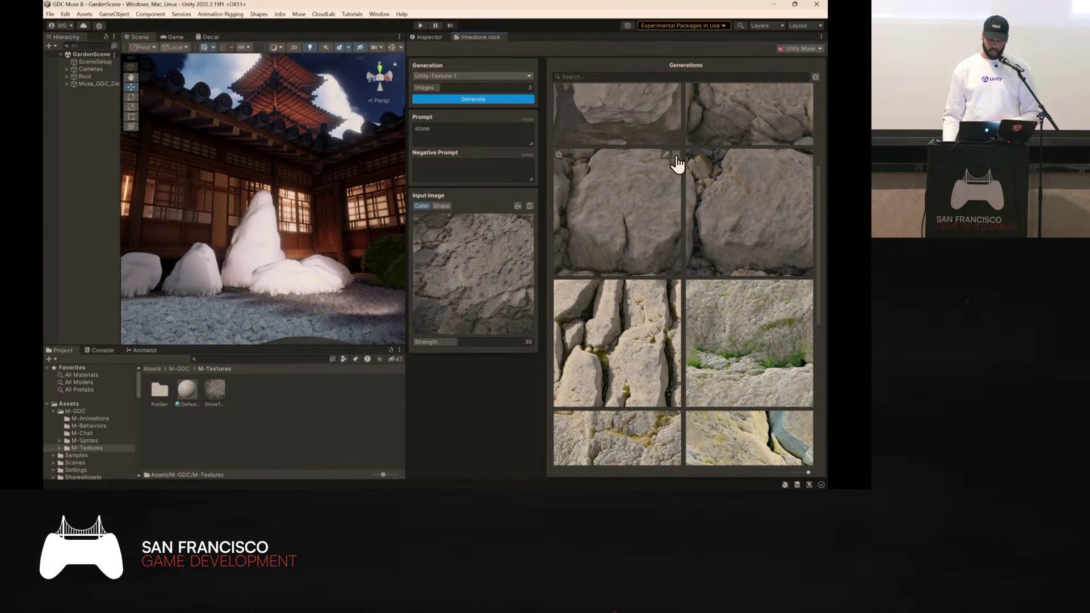
{"action": "left_click", "coordinate": [675, 156]}
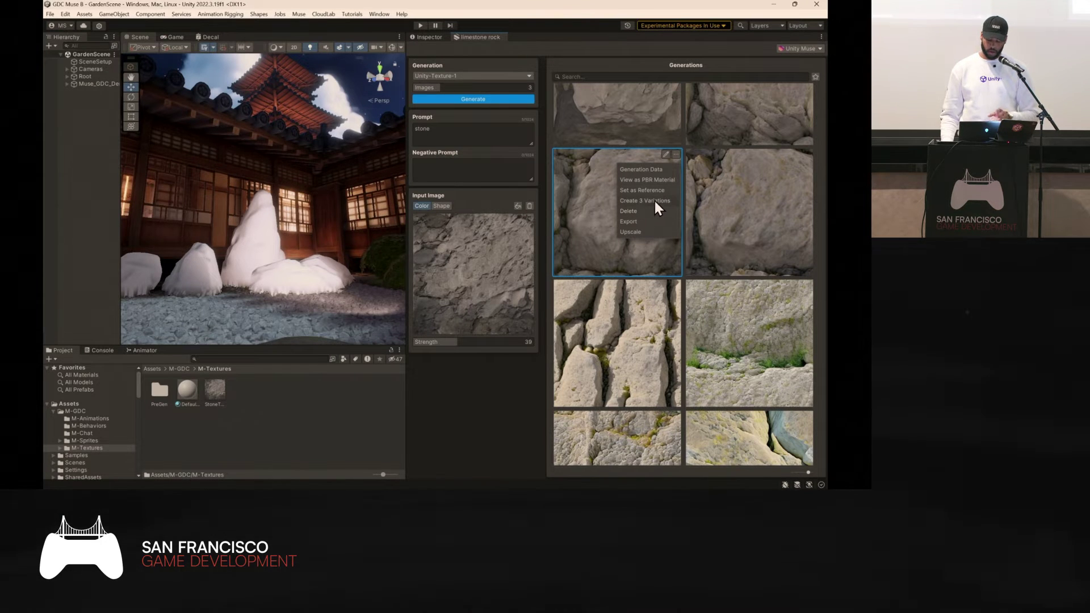
{"action": "left_click", "coordinate": [658, 180]}
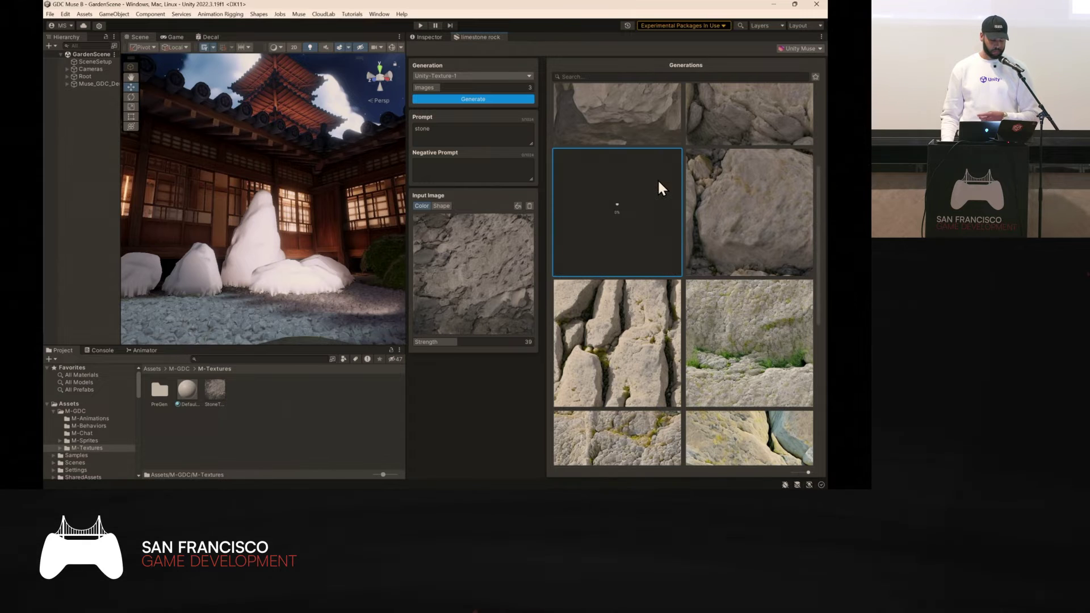
{"action": "double_click", "coordinate": [640, 212]}
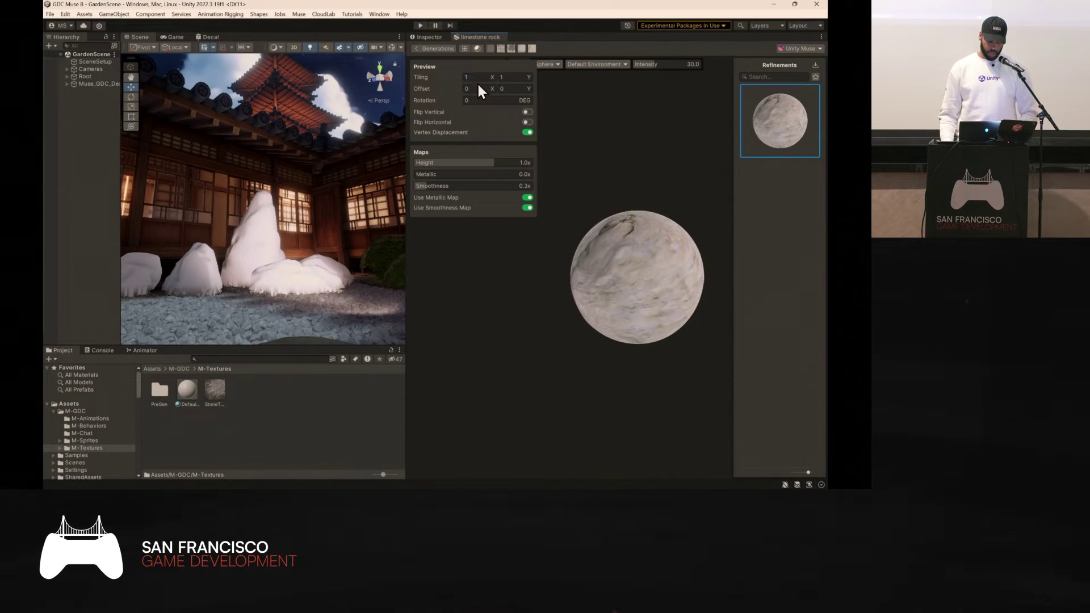
Set the material's tiling to 3 by 3.
{"action": "type", "text": "3"}
{"action": "key", "text": "Tab"}
{"action": "type", "text": "3"}
{"action": "key", "text": "Return"}
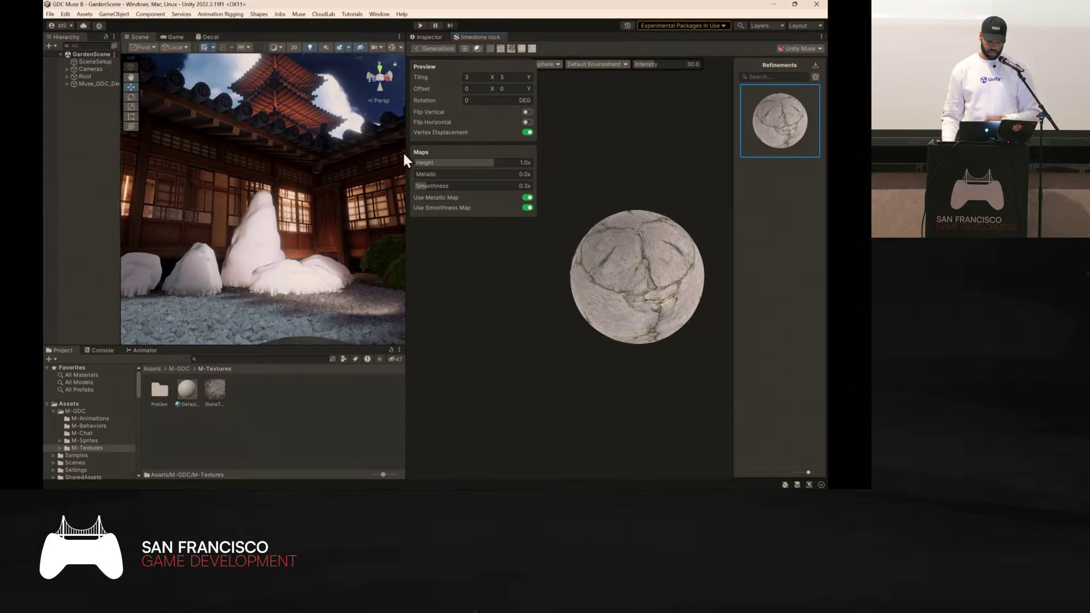
Widen the material preview and show the material on a plane, a cylinder and a cube.
{"action": "left_click_drag", "start_coordinate": [403, 151], "coordinate": [340, 151]}
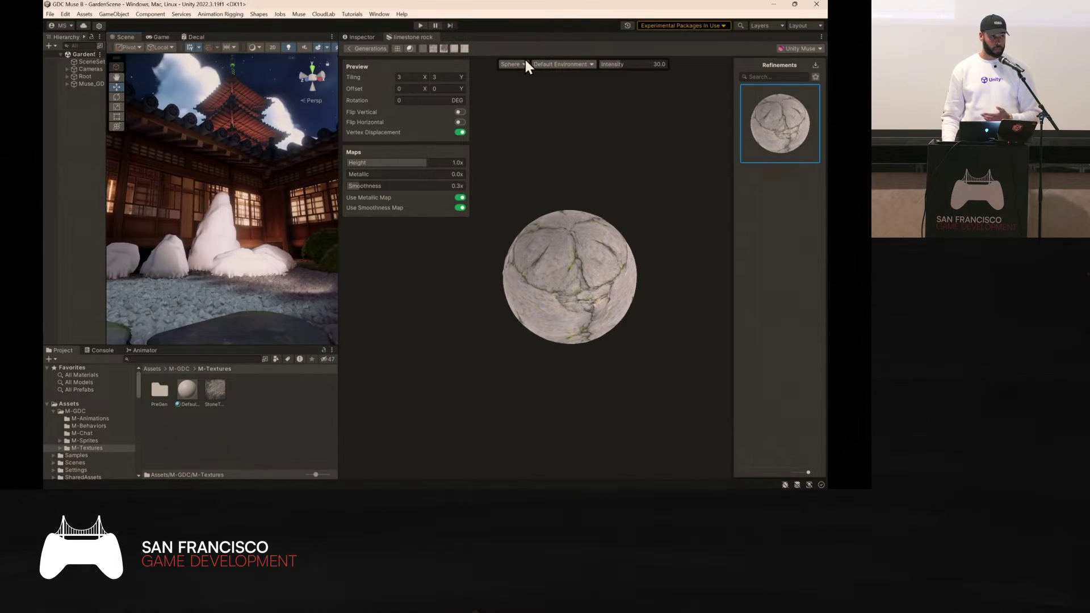
{"action": "left_click", "coordinate": [518, 65]}
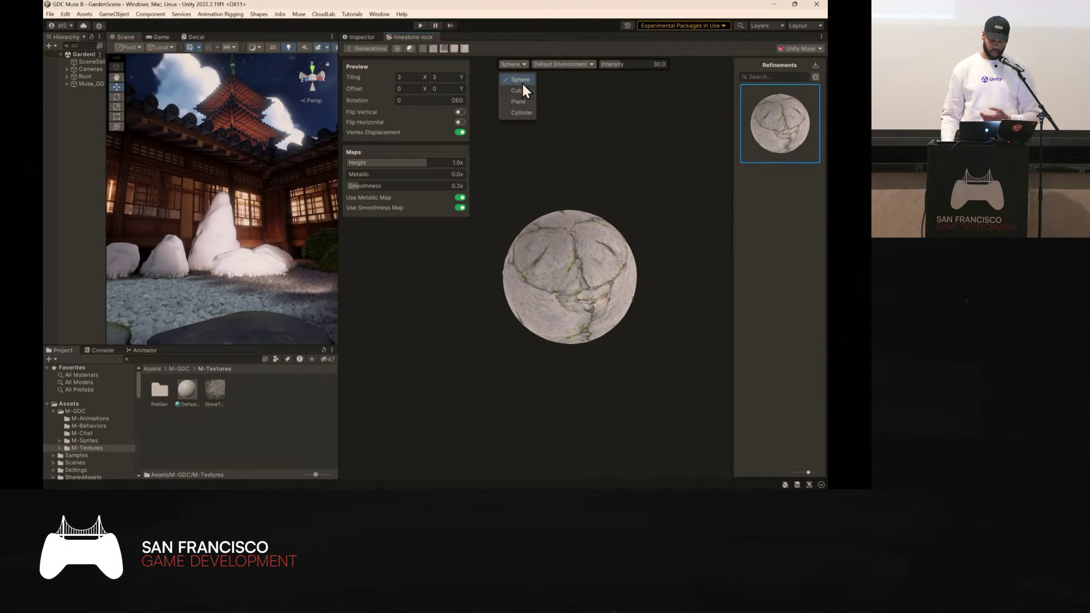
{"action": "left_click", "coordinate": [524, 101]}
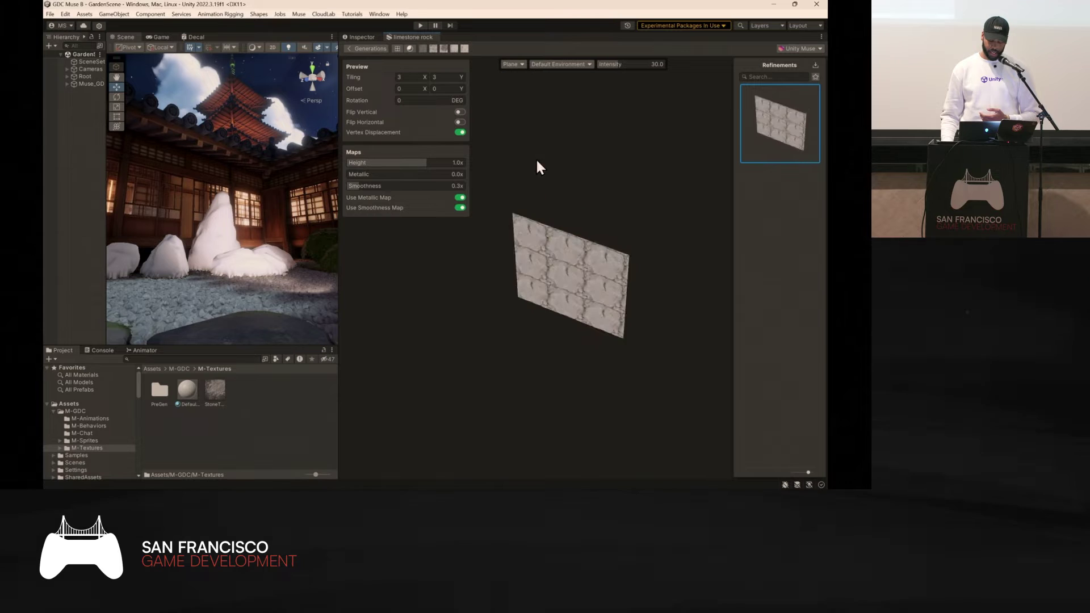
{"action": "left_click", "coordinate": [519, 67]}
{"action": "left_click", "coordinate": [523, 110]}
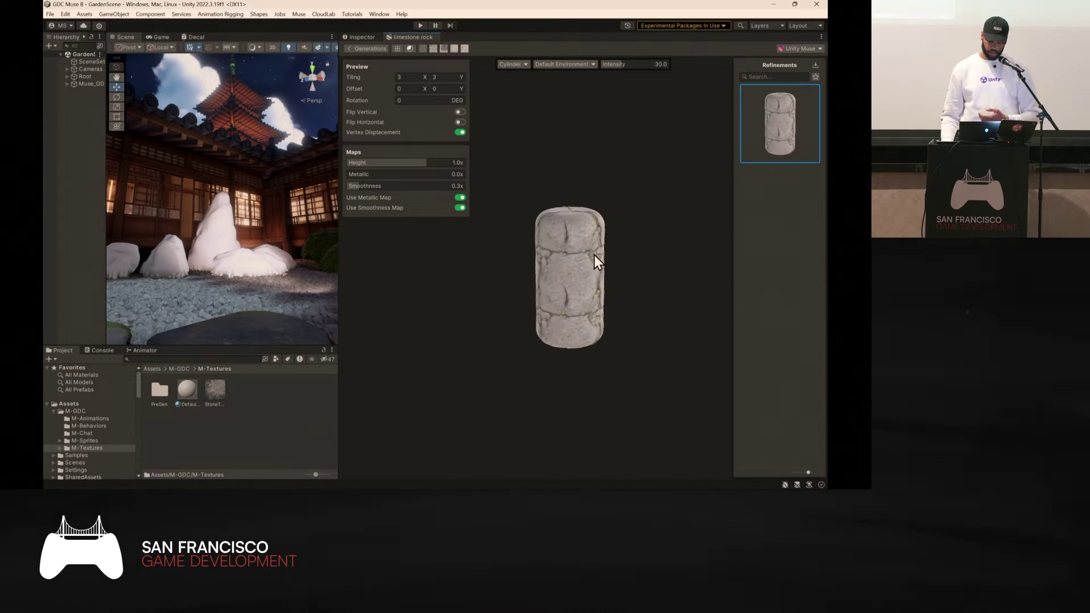
{"action": "left_click", "coordinate": [523, 66]}
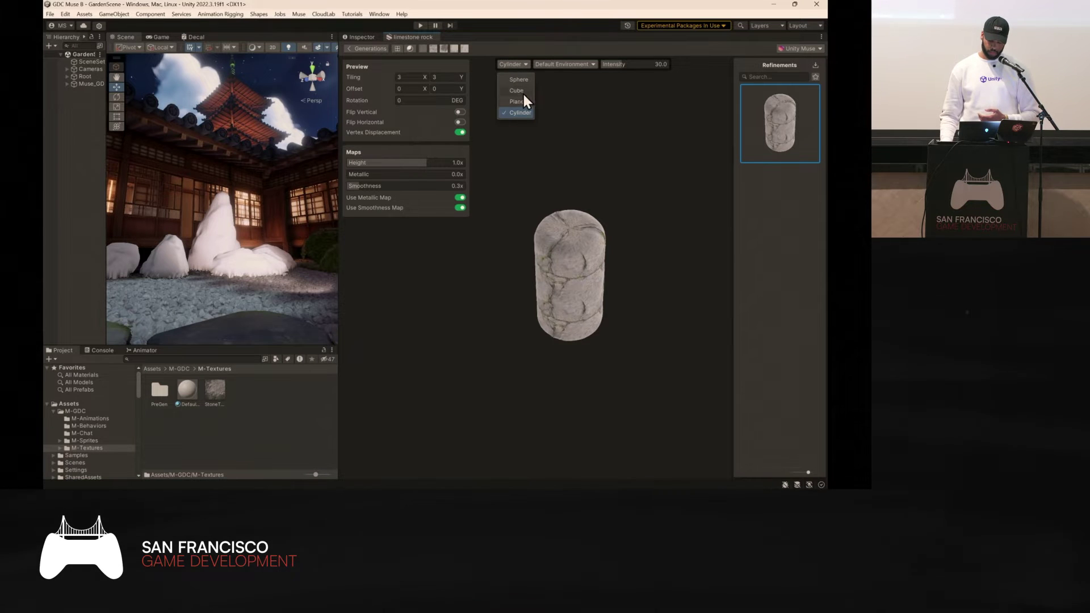
{"action": "left_click", "coordinate": [520, 92]}
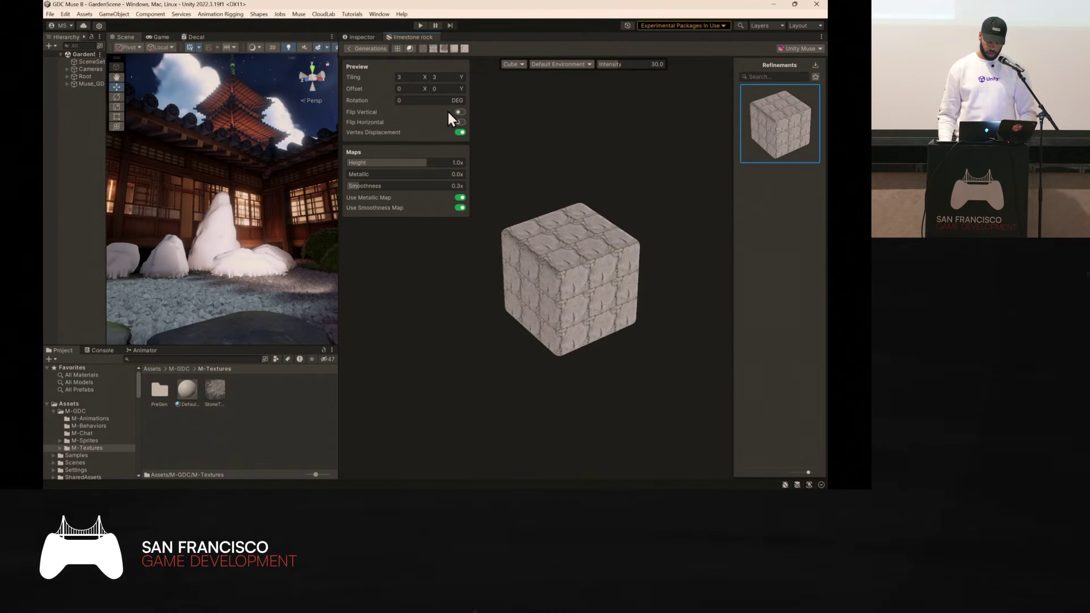
Set the material's tiling back to 1 by 1.
{"action": "type", "text": "1"}
{"action": "key", "text": "Tab"}
{"action": "type", "text": "1"}
Turn off the limestone material's metallic and smoothness maps and set its height to 1.4x.
{"action": "left_click_drag", "start_coordinate": [562, 336], "coordinate": [466, 224]}
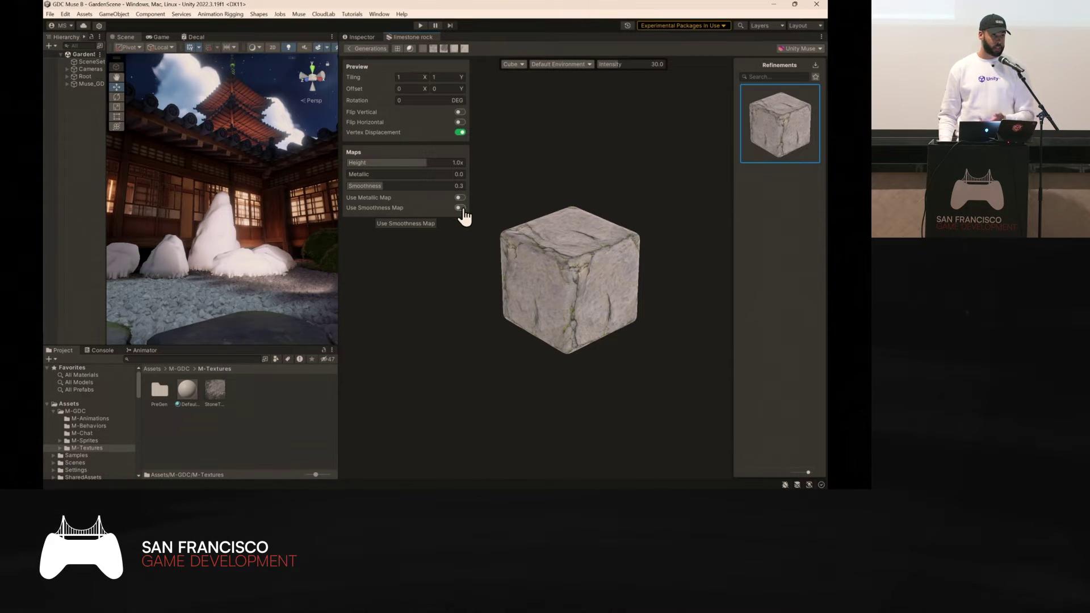
{"action": "left_click", "coordinate": [460, 208]}
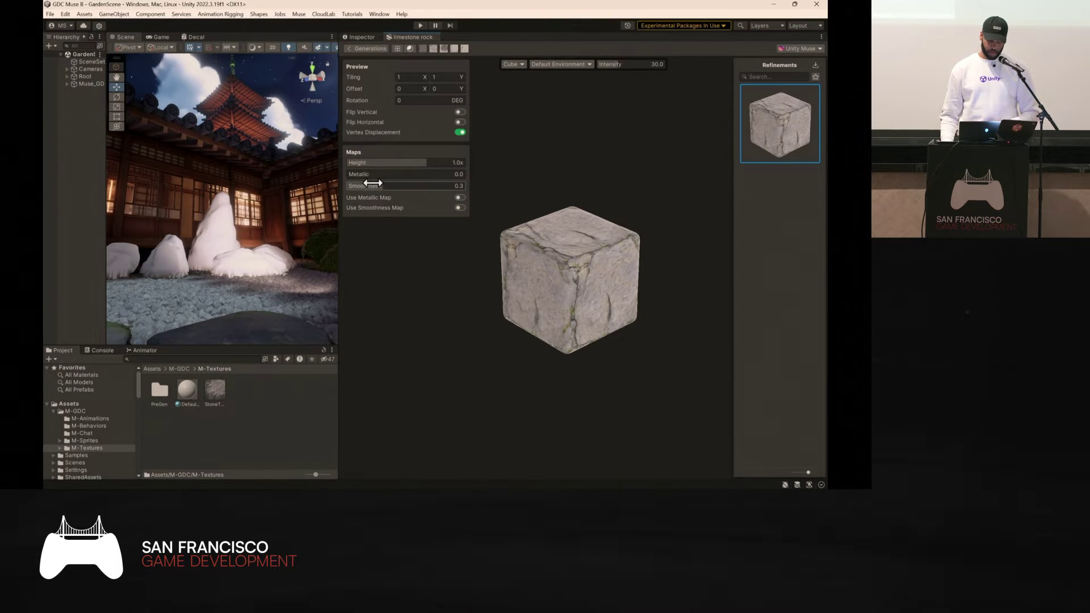
{"action": "left_click_drag", "start_coordinate": [373, 164], "coordinate": [406, 165]}
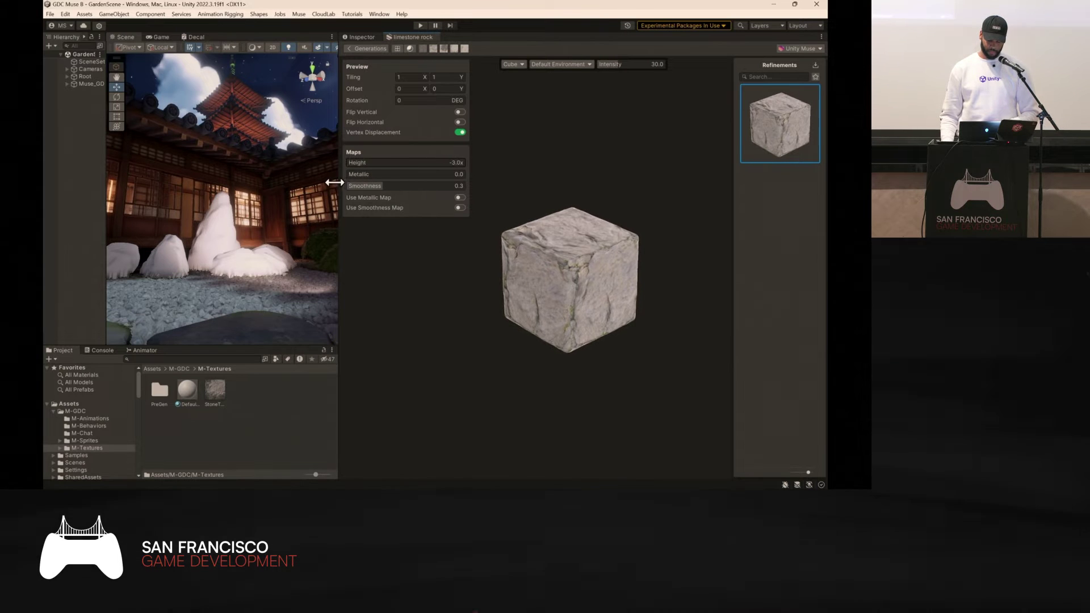
{"action": "left_click_drag", "start_coordinate": [377, 163], "coordinate": [431, 175]}
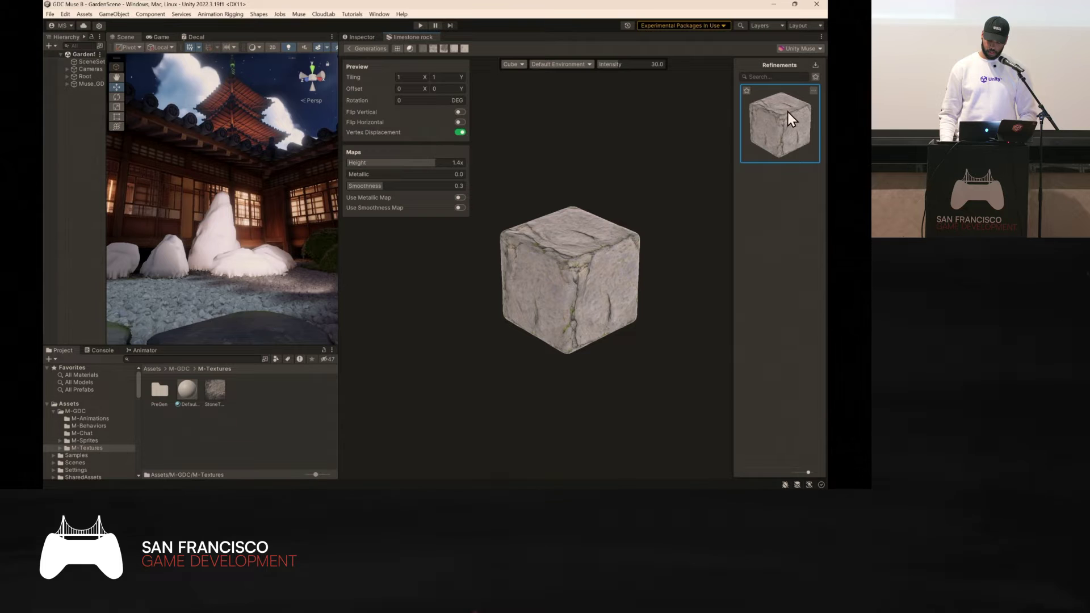
Save the refined limestone material in the M-Textures folder and apply it to the tall white rock in the garden.
{"action": "left_click_drag", "start_coordinate": [773, 135], "coordinate": [297, 423]}
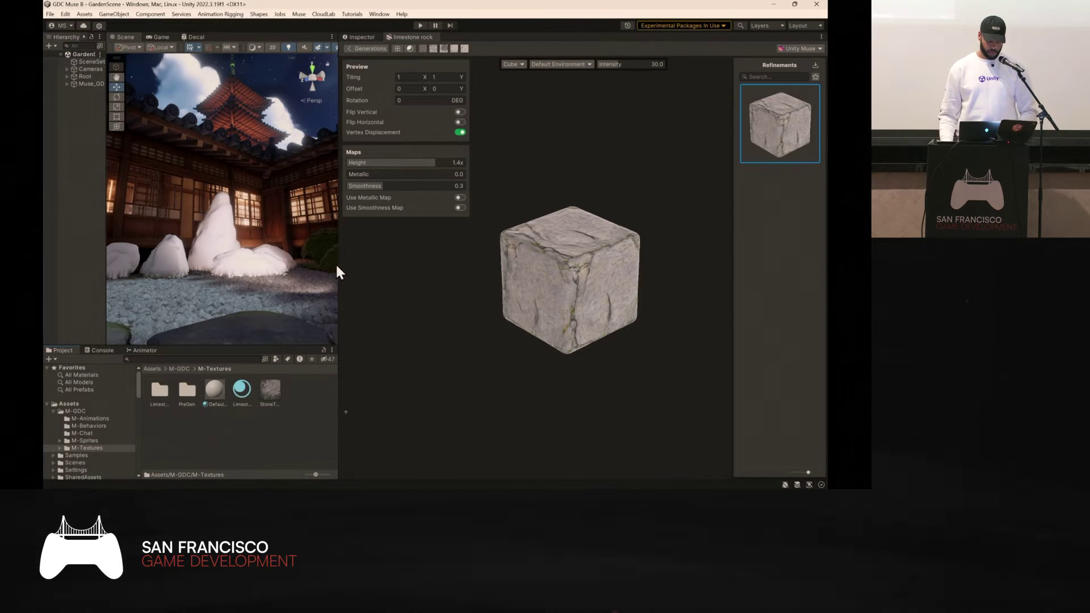
{"action": "left_click_drag", "start_coordinate": [338, 258], "coordinate": [606, 294]}
{"action": "left_click_drag", "start_coordinate": [245, 388], "coordinate": [373, 251]}
Set the tall rock's limestone material to a tiling of 3 by 3, an X offset of 0.56 and a rotation of 2.5.
{"action": "left_click", "coordinate": [380, 247]}
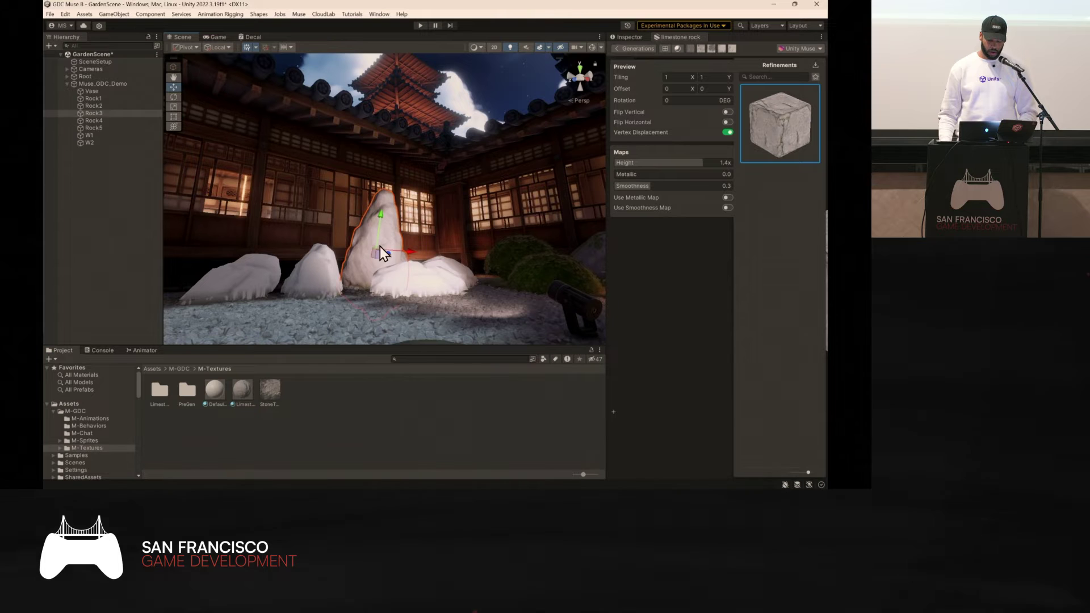
{"action": "left_click", "coordinate": [623, 36]}
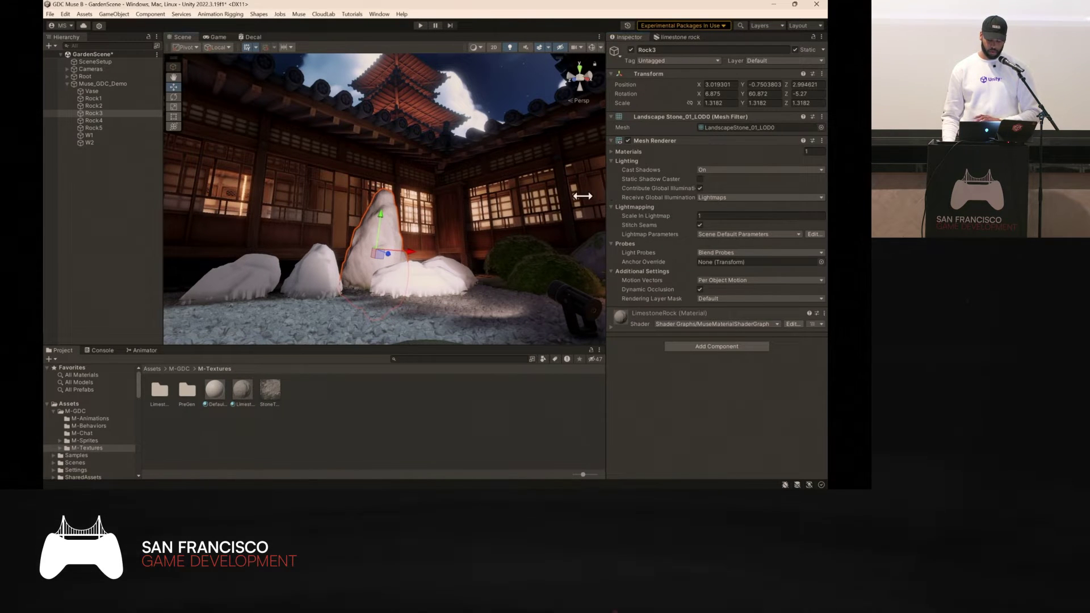
{"action": "left_click_drag", "start_coordinate": [605, 198], "coordinate": [546, 255]}
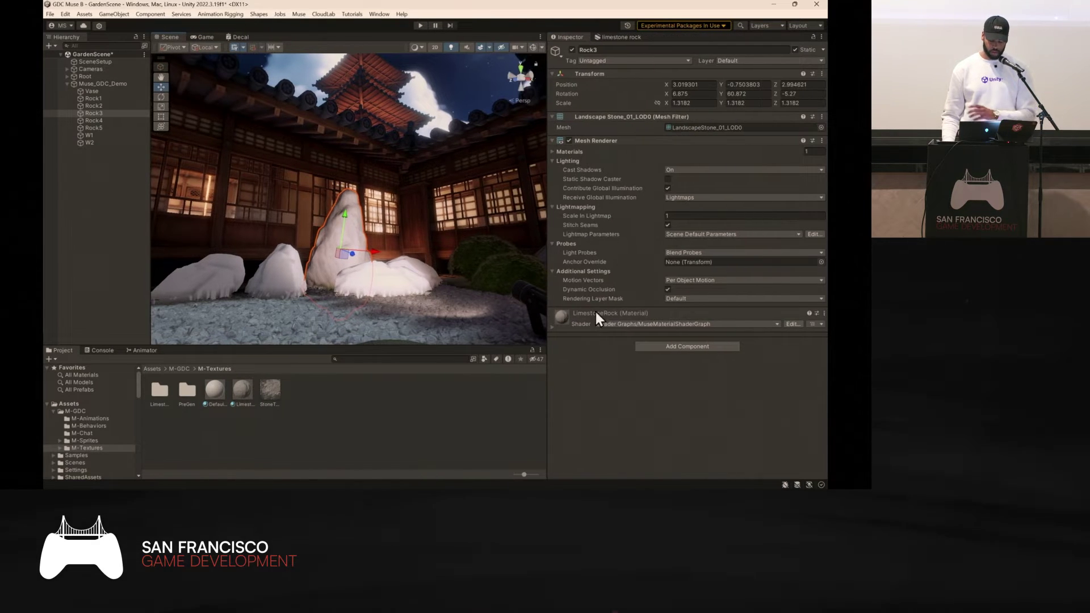
{"action": "left_click", "coordinate": [552, 326]}
{"action": "scroll", "coordinate": [682, 367], "scroll_direction": "down", "scroll_amount": 5}
{"action": "type", "text": "3"}
{"action": "key", "text": "Tab"}
{"action": "type", "text": "3"}
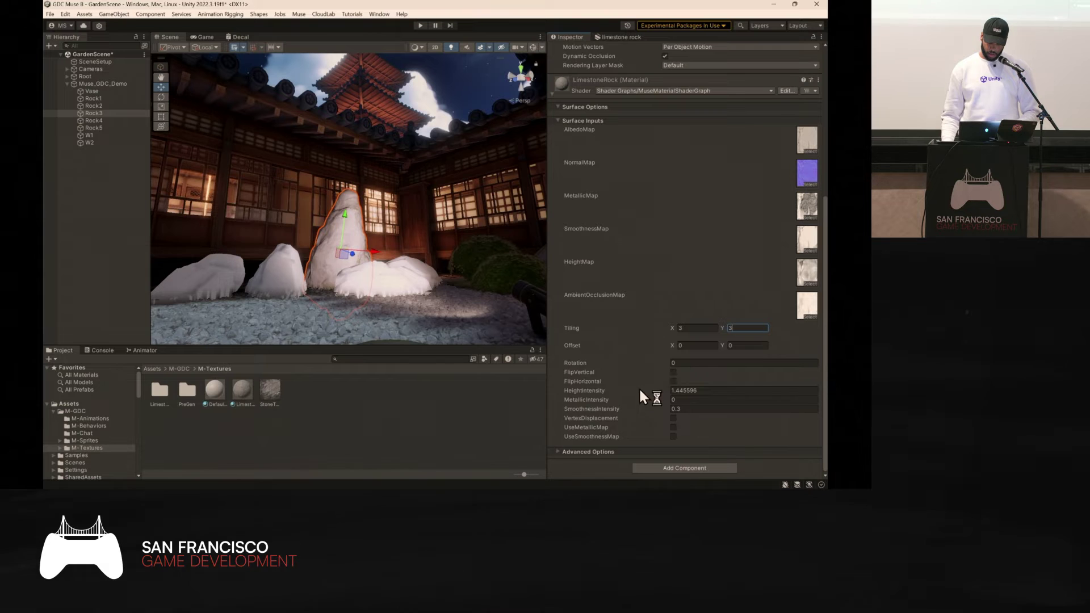
{"action": "left_click_drag", "start_coordinate": [671, 346], "coordinate": [679, 342]}
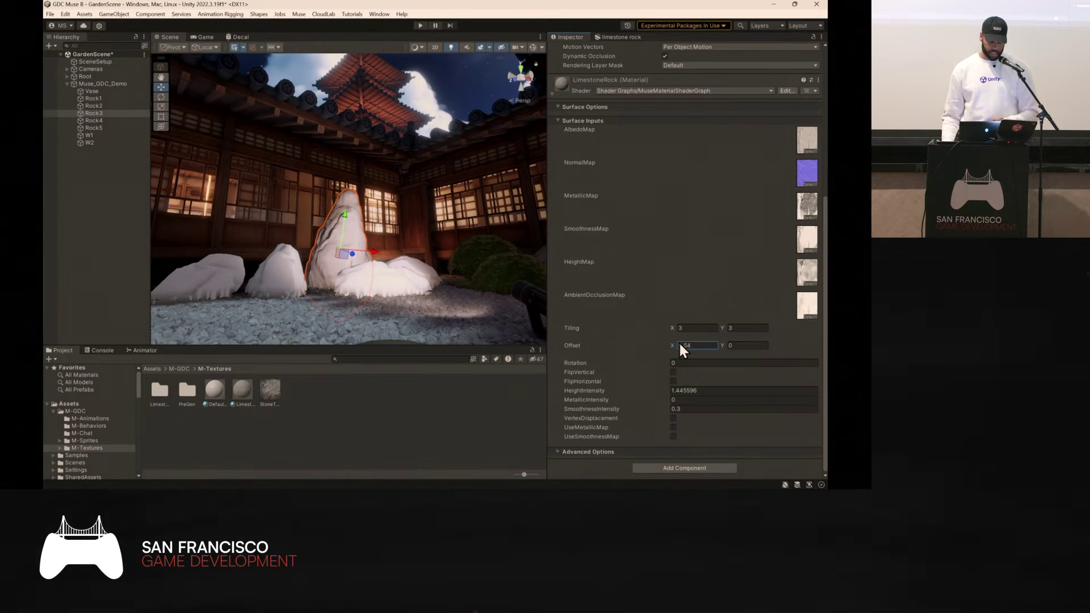
{"action": "left_click_drag", "start_coordinate": [669, 362], "coordinate": [707, 363]}
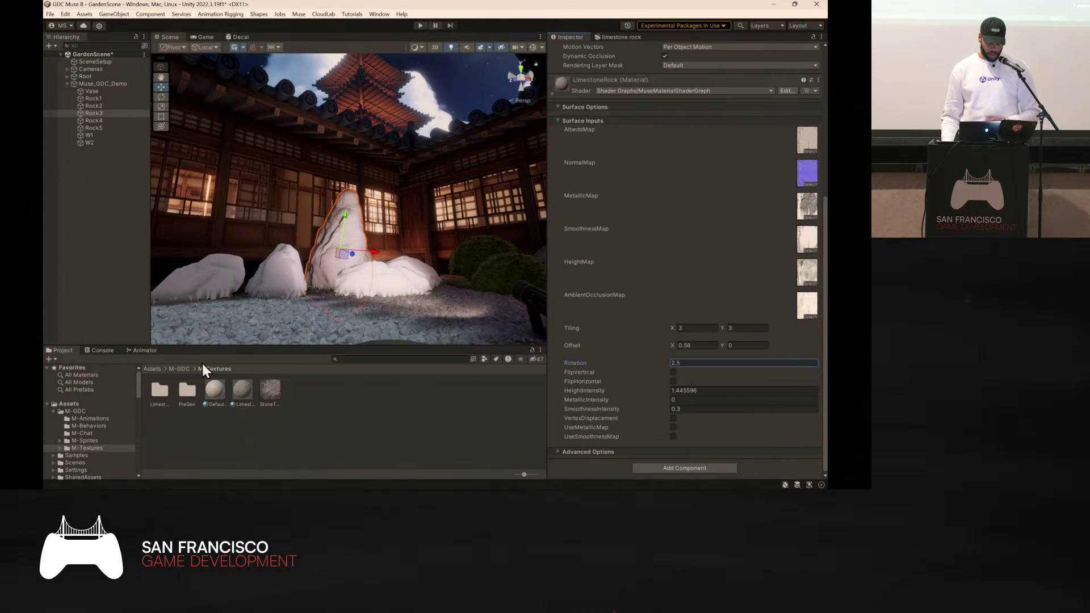
Apply the pre-generated Rock1, Rock2, Rock4 and Rock5 materials from the PreGen Rocks folder to the remaining white rocks.
{"action": "double_click", "coordinate": [187, 391]}
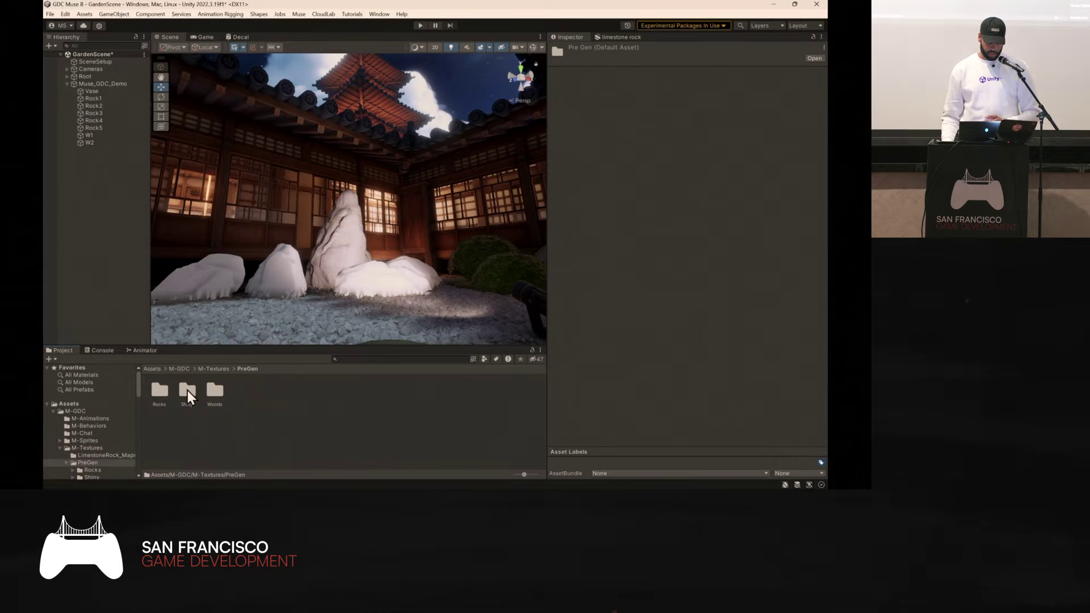
{"action": "double_click", "coordinate": [156, 390]}
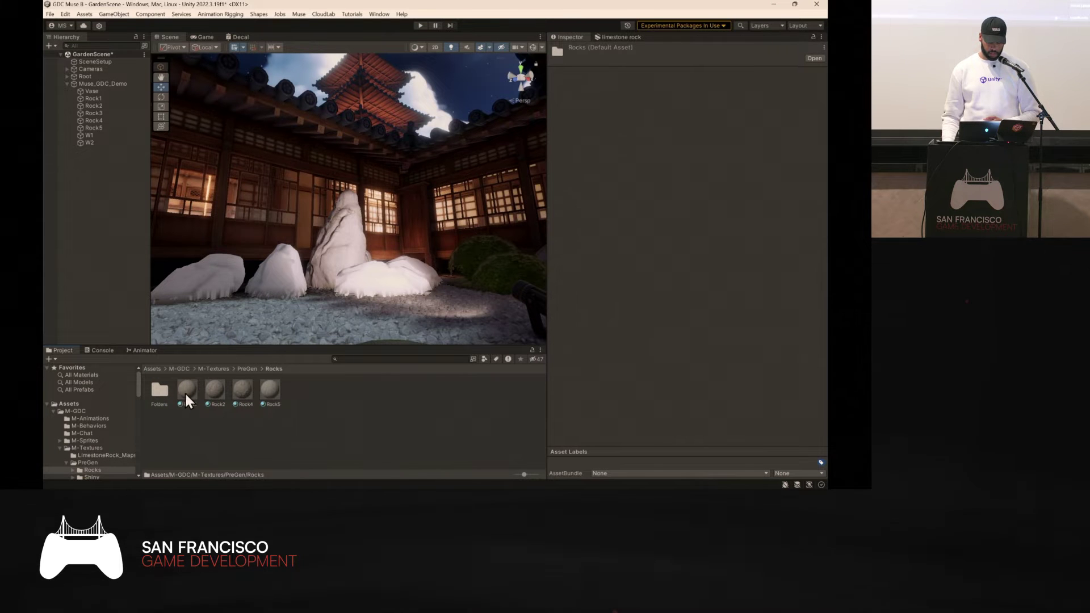
{"action": "left_click_drag", "start_coordinate": [198, 335], "coordinate": [204, 281]}
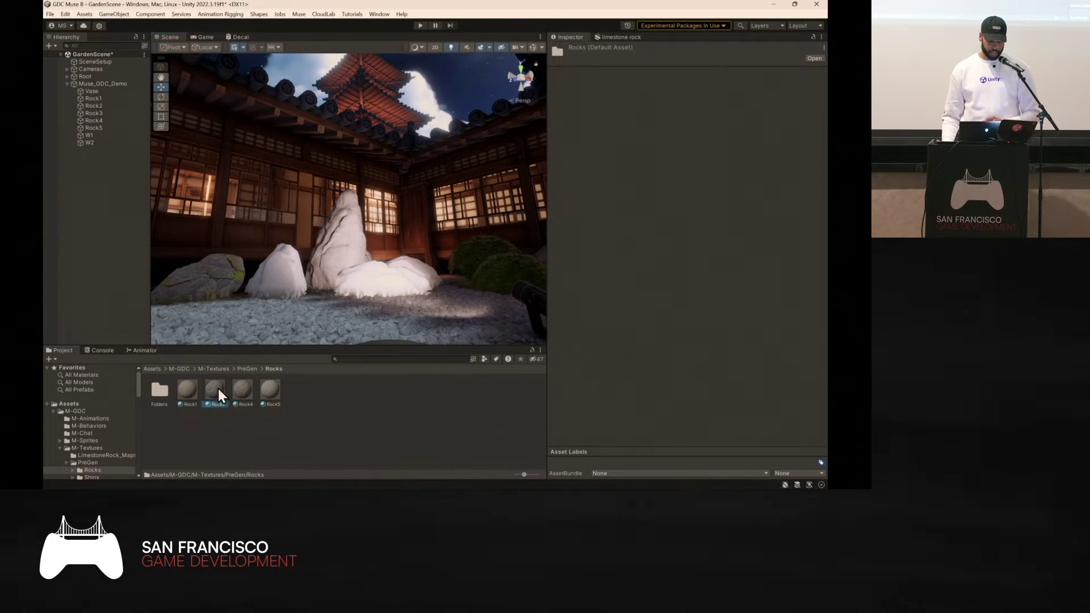
{"action": "left_click_drag", "start_coordinate": [219, 391], "coordinate": [271, 258]}
{"action": "left_click_drag", "start_coordinate": [244, 390], "coordinate": [380, 281]}
{"action": "left_click_drag", "start_coordinate": [296, 373], "coordinate": [417, 261]}
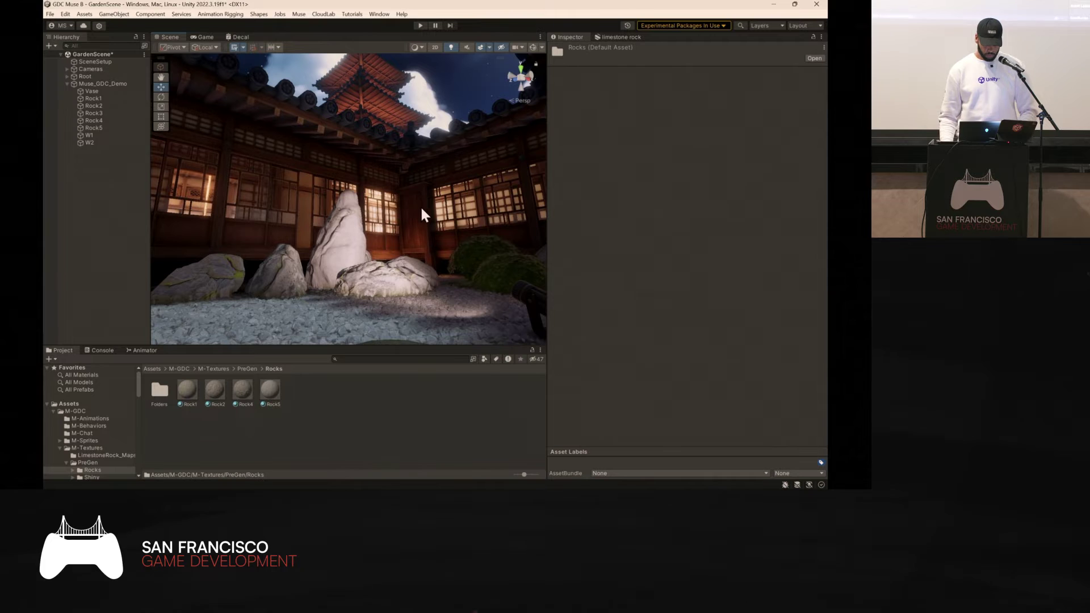
Select the large brown vase below the hanging scroll inside the building.
{"action": "right_click_drag", "start_coordinate": [421, 207], "coordinate": [532, 250]}
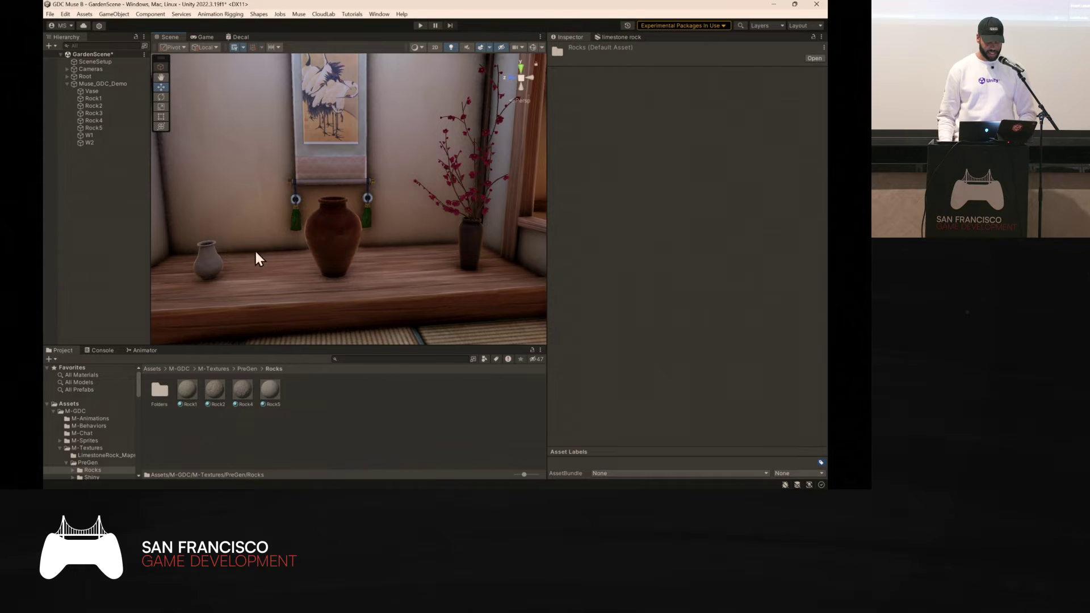
{"action": "left_click", "coordinate": [346, 244]}
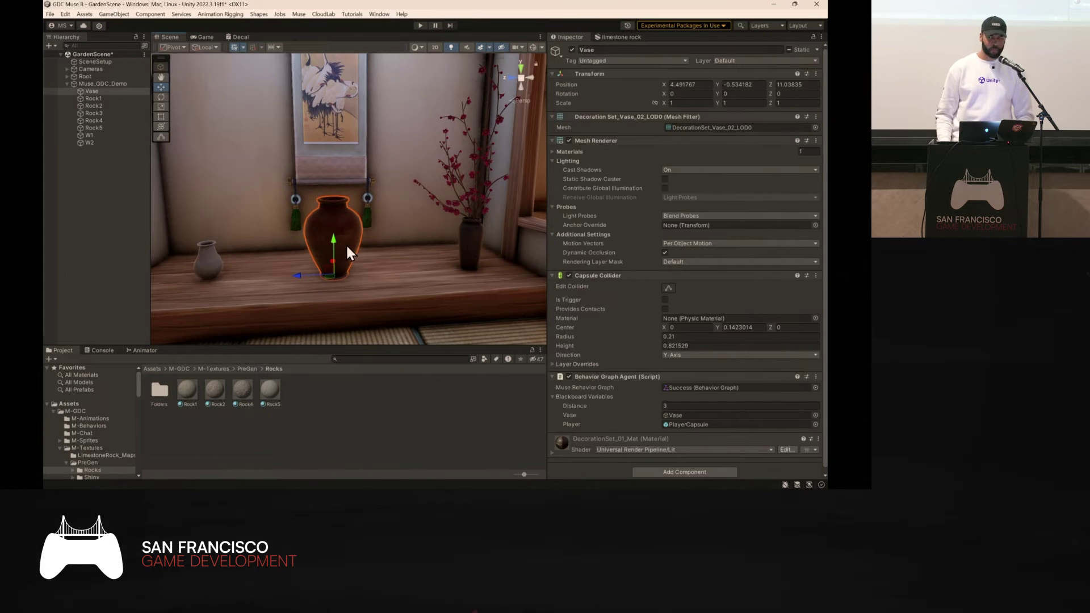
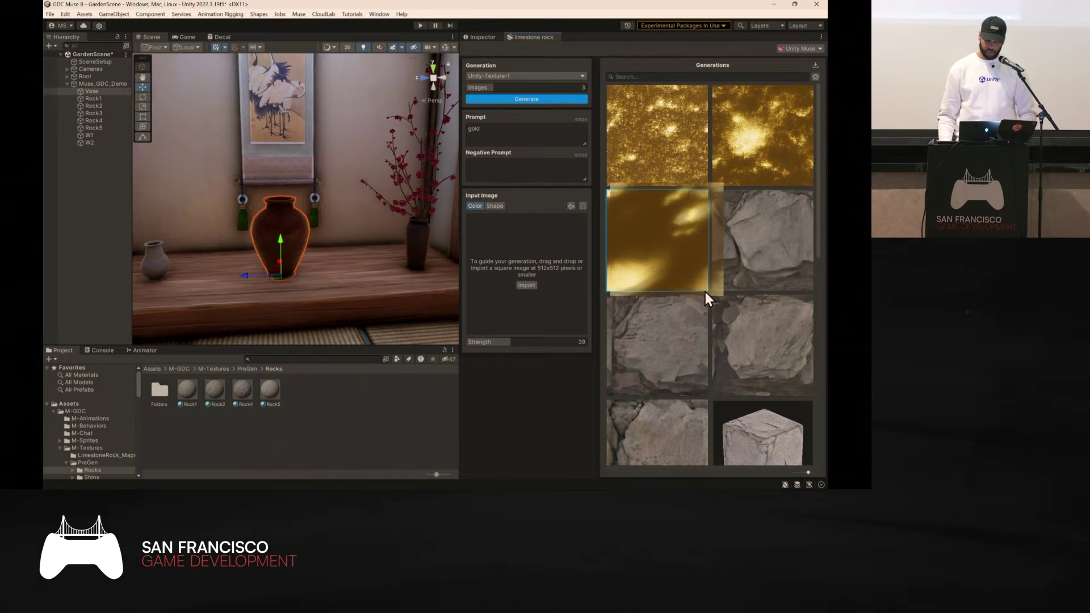
Compare the generated gold textures and convert the one with the large bright patch to a PBR material.
{"action": "mouse_move", "coordinate": [679, 261]}
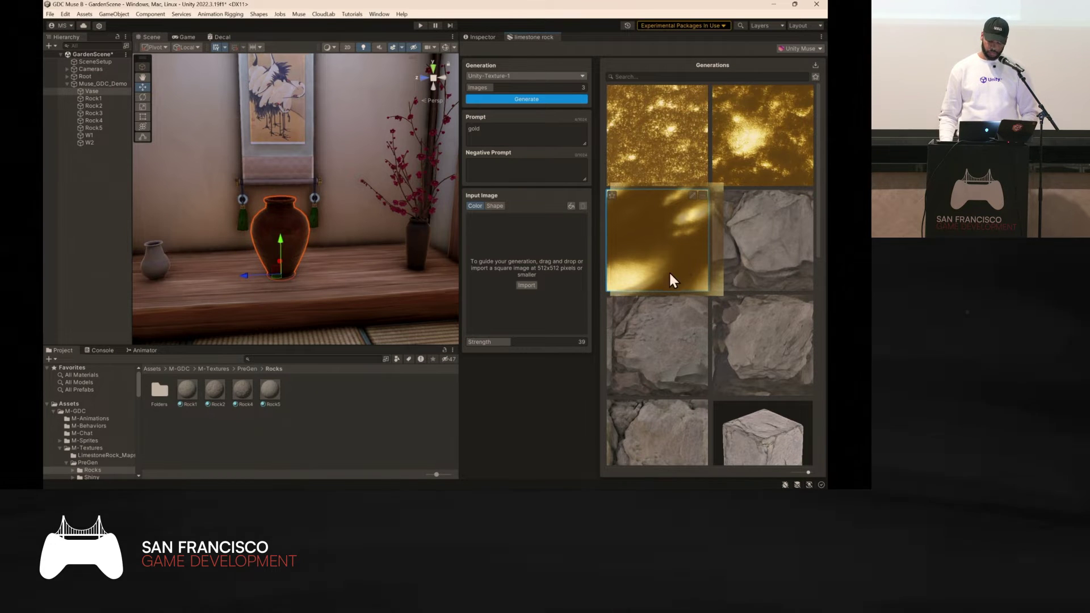
{"action": "left_click", "coordinate": [680, 329]}
{"action": "left_click", "coordinate": [741, 257]}
{"action": "left_click", "coordinate": [747, 106]}
{"action": "left_click", "coordinate": [808, 90]}
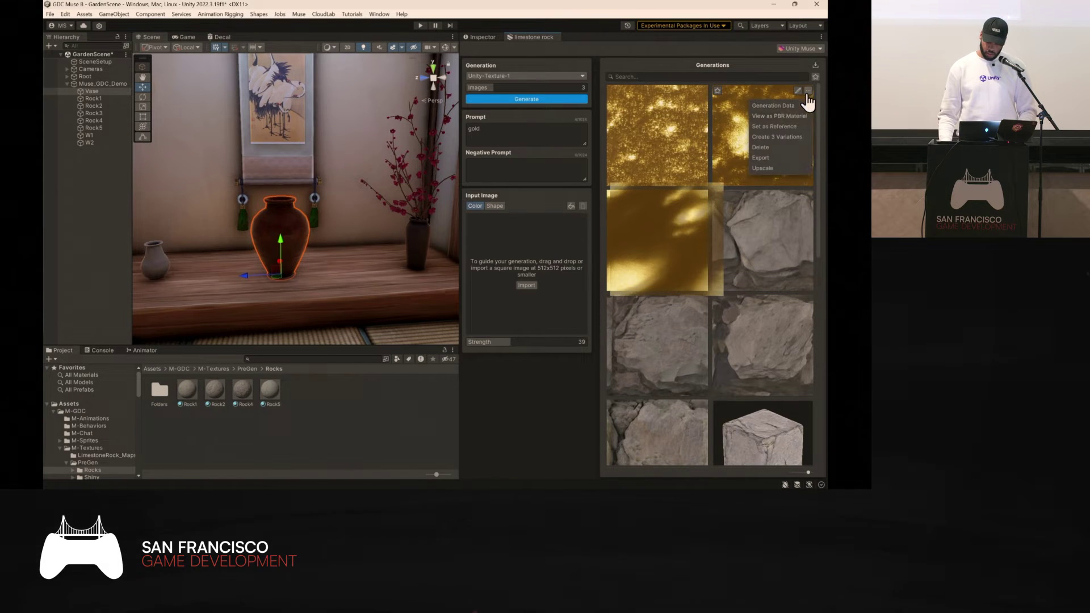
{"action": "left_click", "coordinate": [779, 117]}
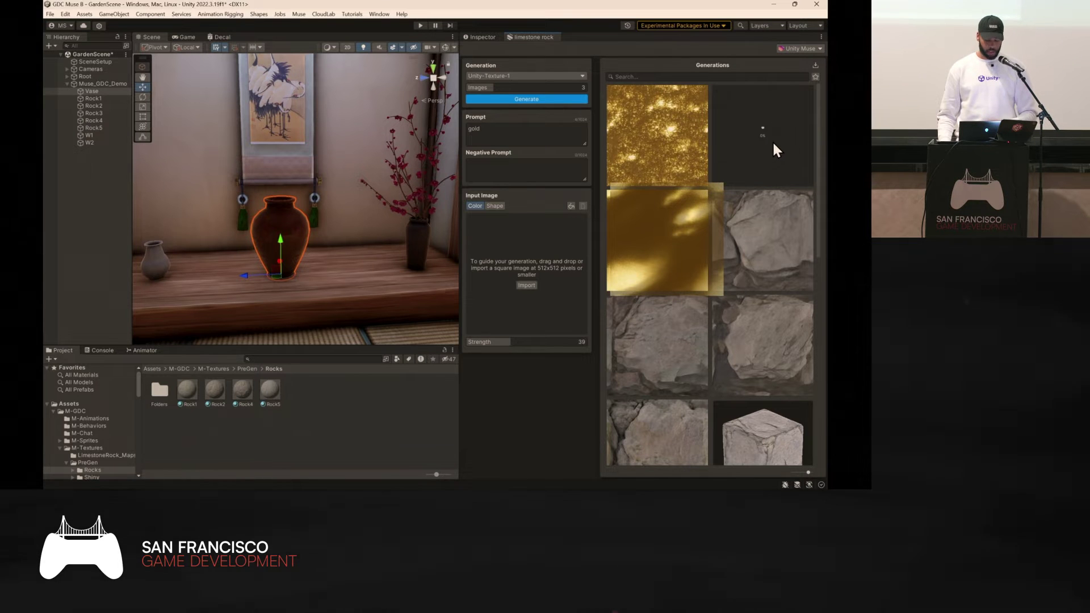
Open the evenly speckled gold texture for refinement and widen the refinement canvas.
{"action": "double_click", "coordinate": [650, 129]}
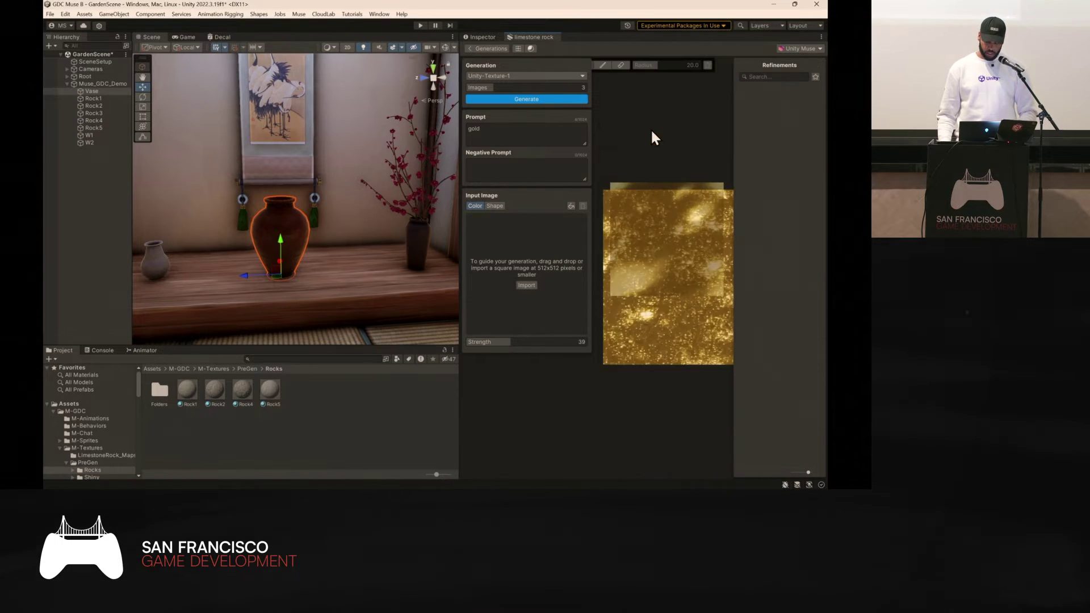
{"action": "left_click_drag", "start_coordinate": [682, 262], "coordinate": [652, 334]}
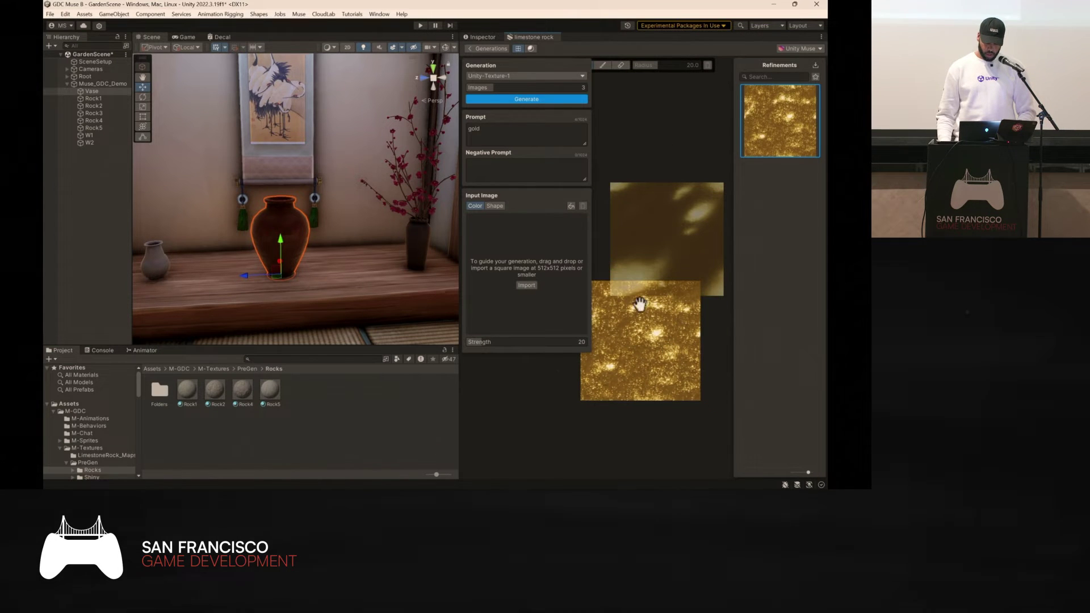
{"action": "left_click_drag", "start_coordinate": [460, 128], "coordinate": [301, 129]}
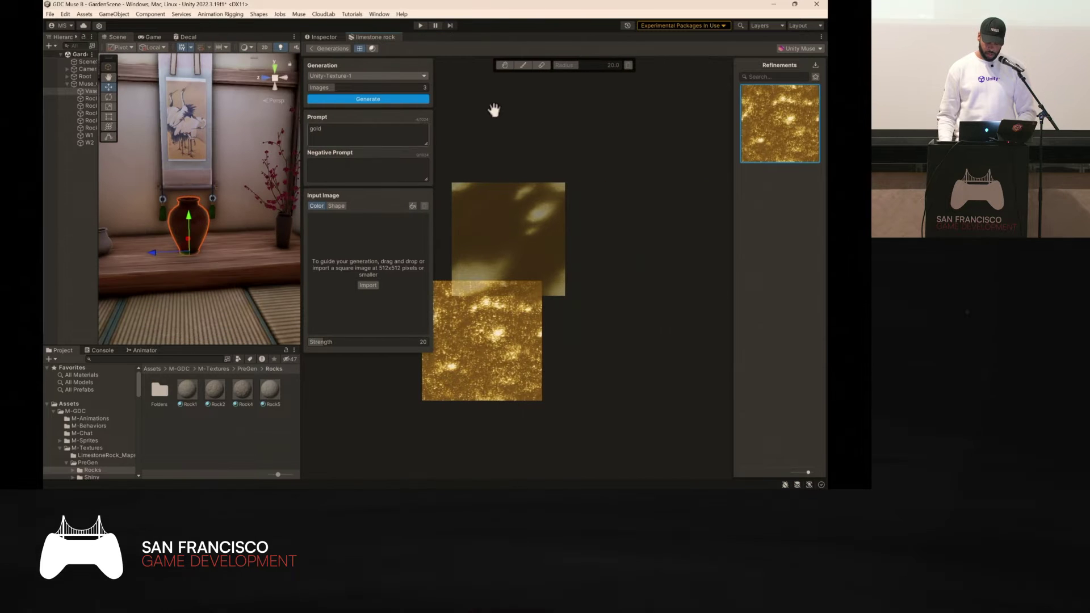
Mask the texture's bright spots with a brush radius of 35.3 and generate three gold refinements of the masked areas.
{"action": "left_click", "coordinate": [523, 64]}
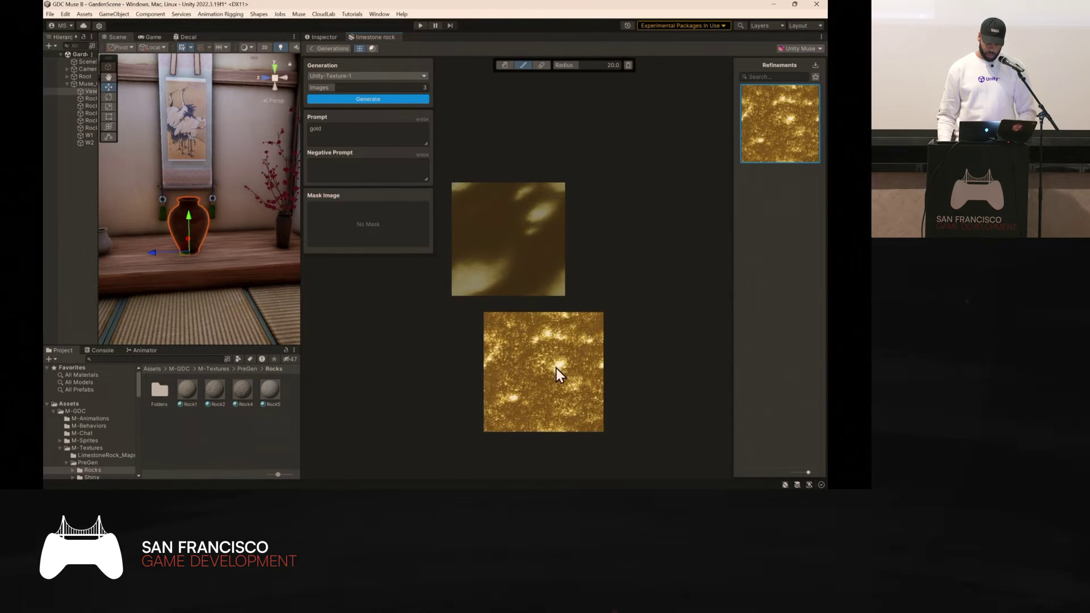
{"action": "left_click_drag", "start_coordinate": [557, 65], "coordinate": [595, 65]}
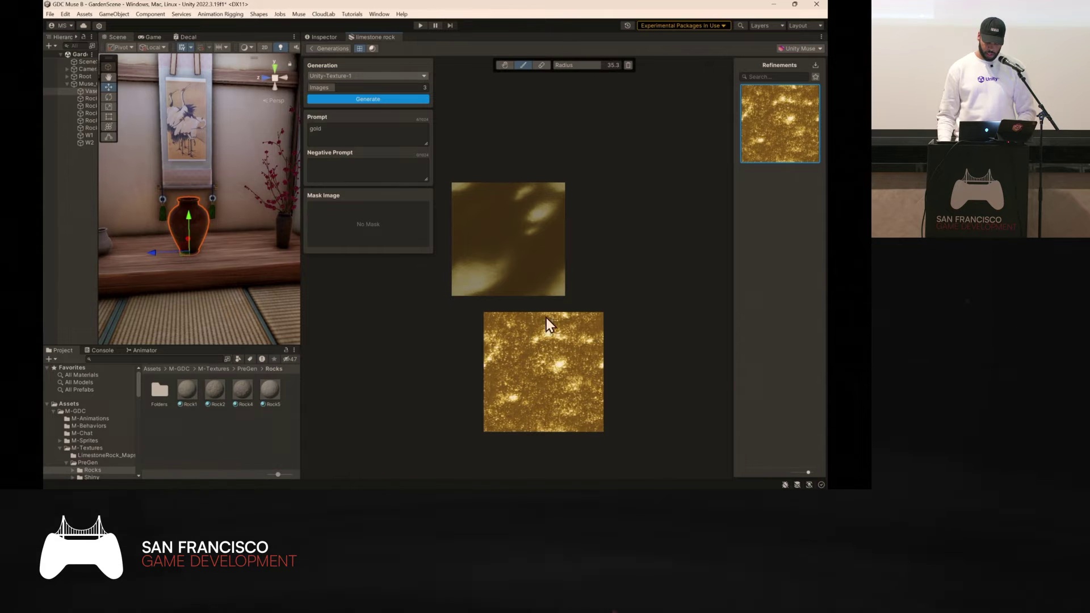
{"action": "left_click_drag", "start_coordinate": [560, 370], "coordinate": [560, 364]}
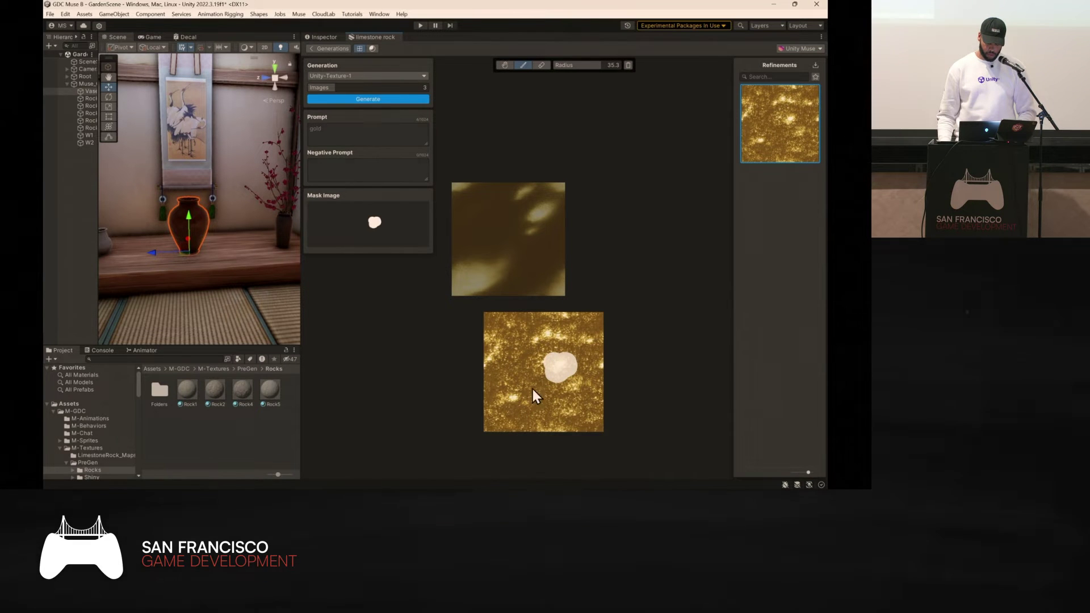
{"action": "left_click_drag", "start_coordinate": [512, 401], "coordinate": [518, 388]}
{"action": "left_click_drag", "start_coordinate": [533, 346], "coordinate": [558, 340]}
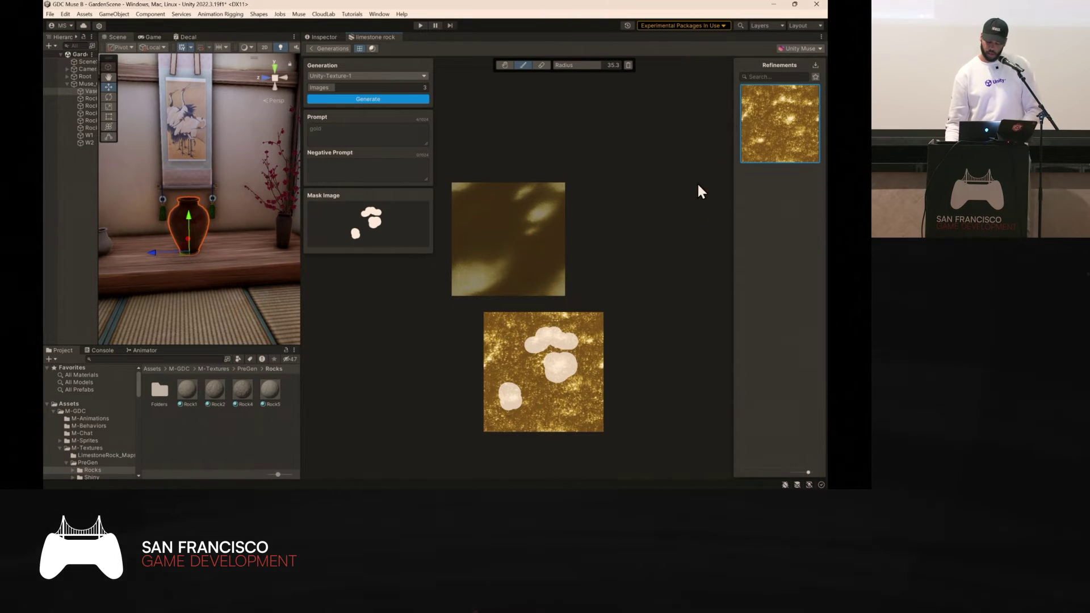
{"action": "left_click", "coordinate": [367, 100]}
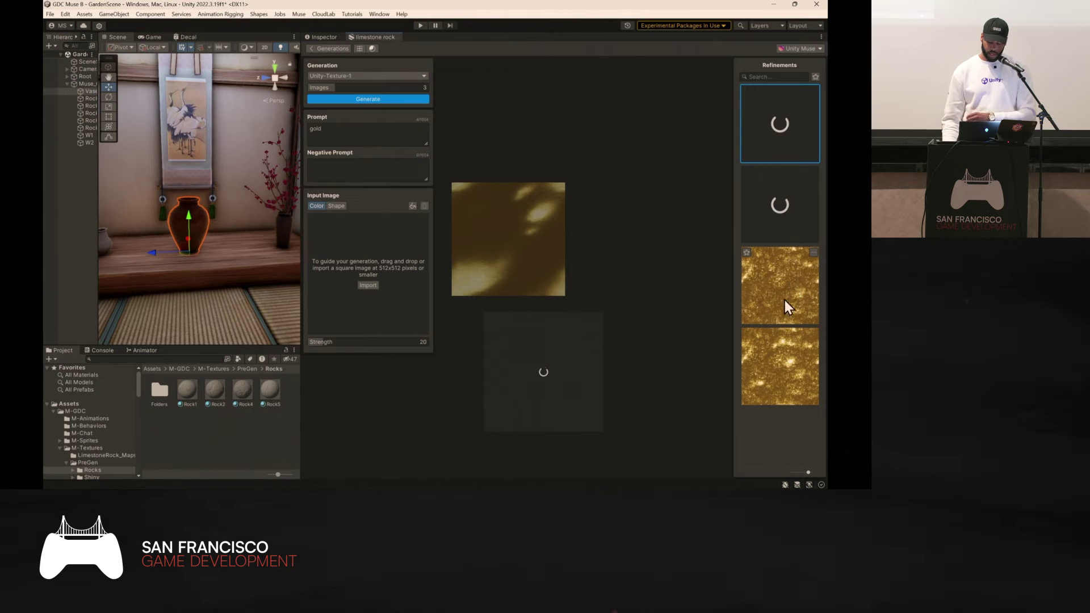
Compare the refined gold textures with the original and convert the third one in the list to a PBR material.
{"action": "left_click", "coordinate": [788, 287]}
{"action": "left_click", "coordinate": [779, 223]}
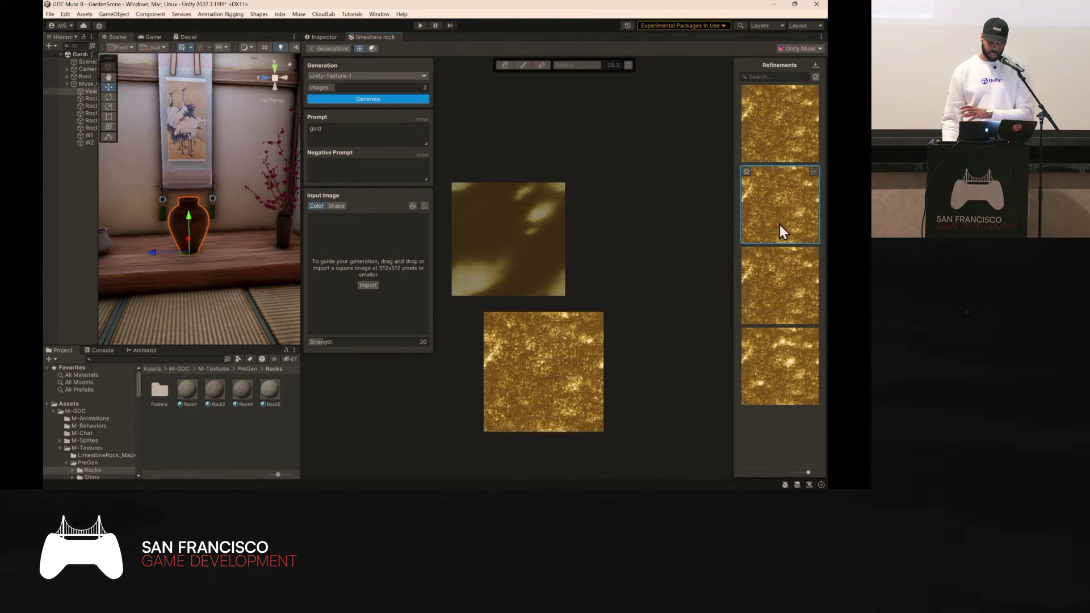
{"action": "left_click", "coordinate": [795, 349]}
{"action": "left_click", "coordinate": [786, 296]}
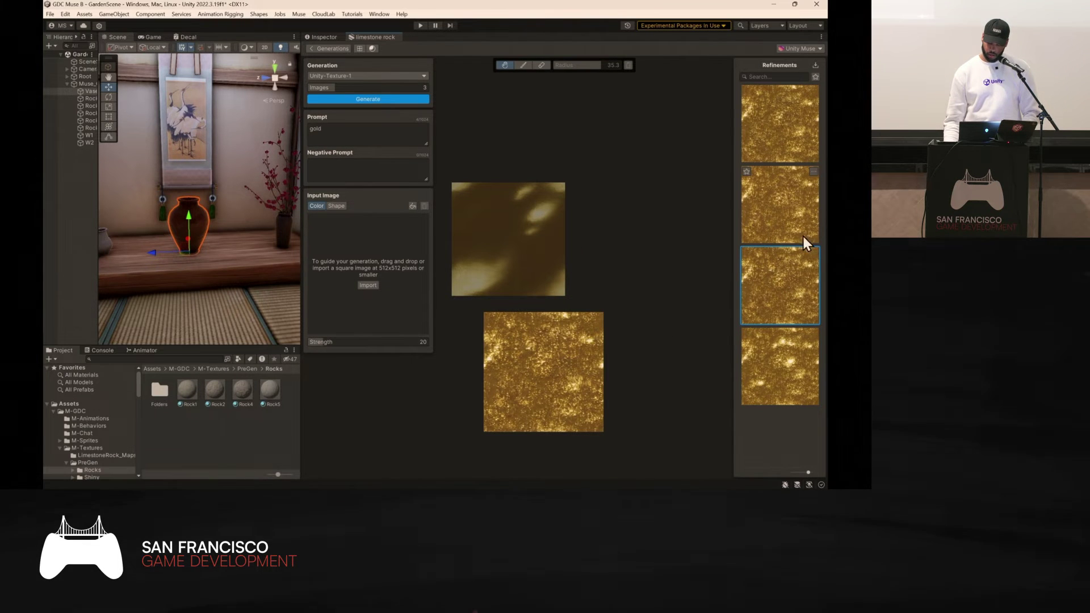
{"action": "right_click", "coordinate": [789, 268]}
{"action": "left_click", "coordinate": [787, 310]}
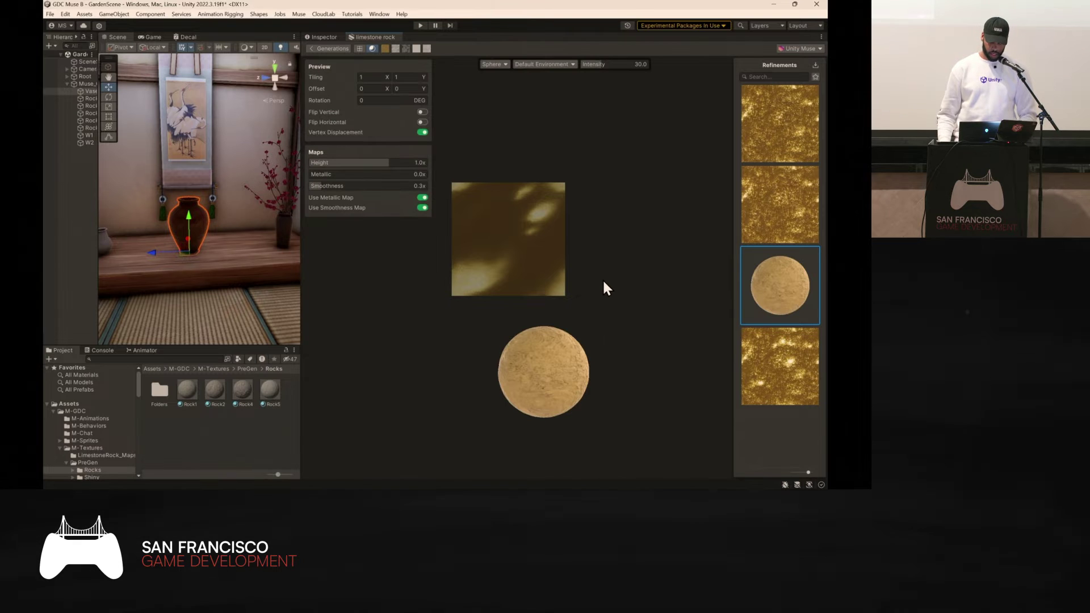
Set the gold material's smoothness to 3.0x, metallic to 20.0x and height to 0.0x, and save it in the Rocks folder.
{"action": "scroll", "coordinate": [554, 414], "scroll_direction": "up", "scroll_amount": 3}
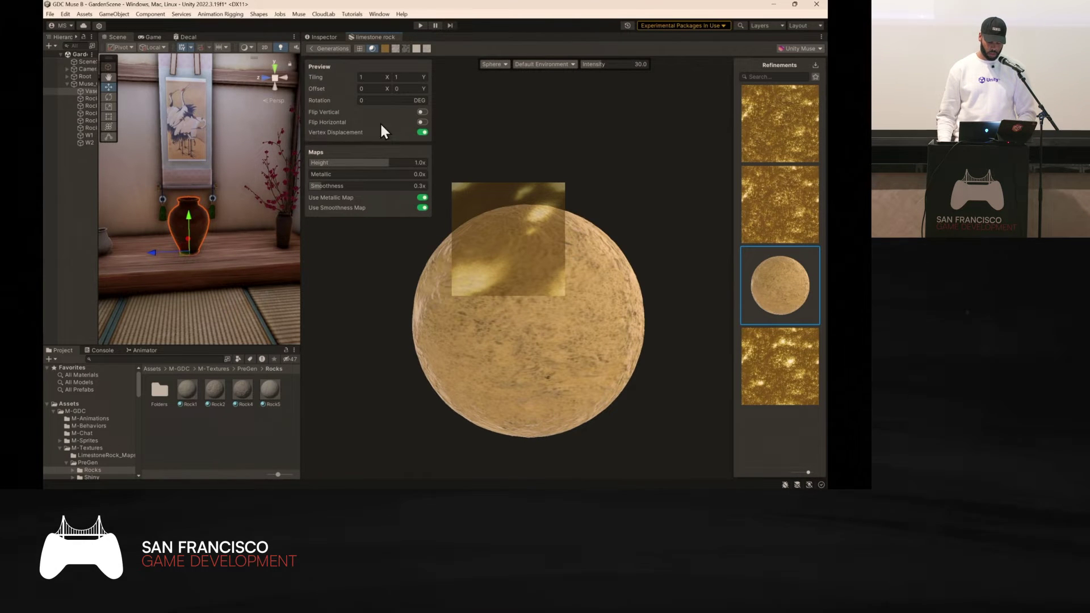
{"action": "left_click_drag", "start_coordinate": [325, 185], "coordinate": [427, 182]}
{"action": "left_click_drag", "start_coordinate": [409, 175], "coordinate": [368, 161]}
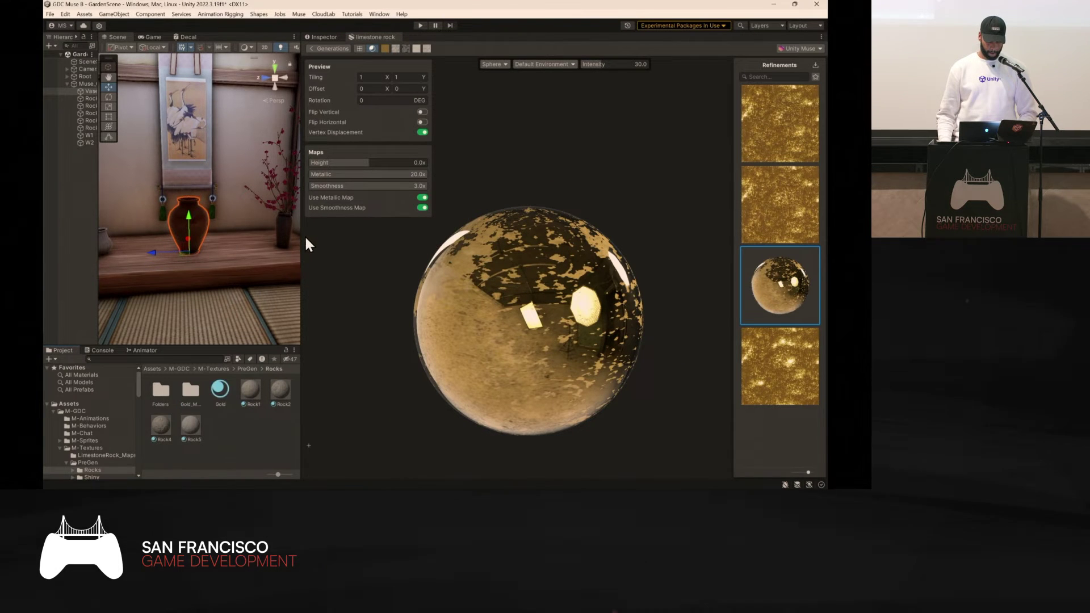
{"action": "left_click_drag", "start_coordinate": [304, 238], "coordinate": [548, 237]}
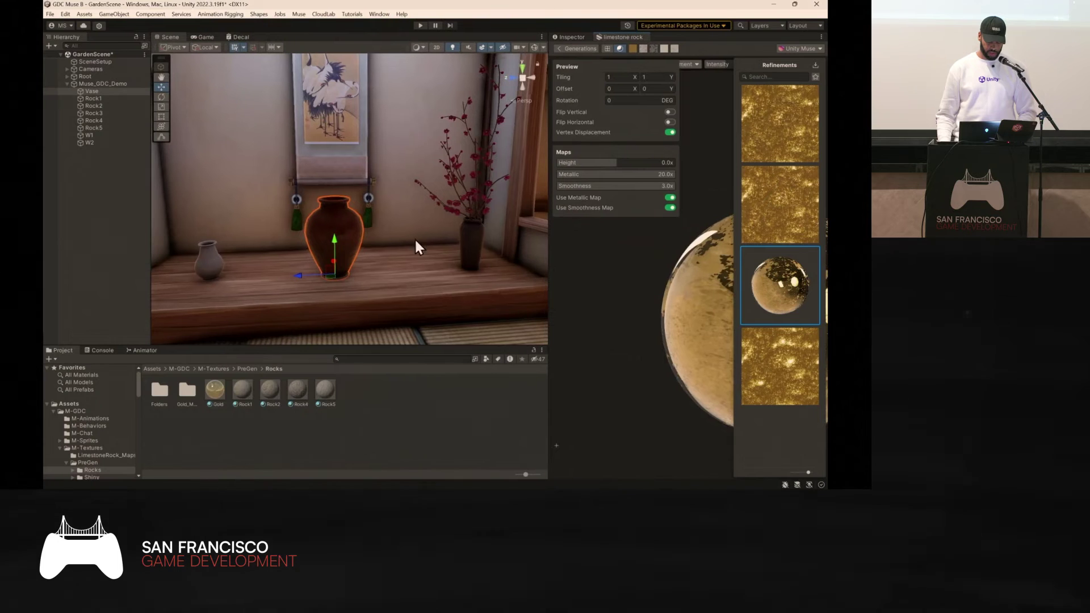
Apply the Gold material from the Rocks folder to the vase and frame the vase in the scene.
{"action": "left_click_drag", "start_coordinate": [217, 392], "coordinate": [325, 240]}
{"action": "key", "text": "f"}
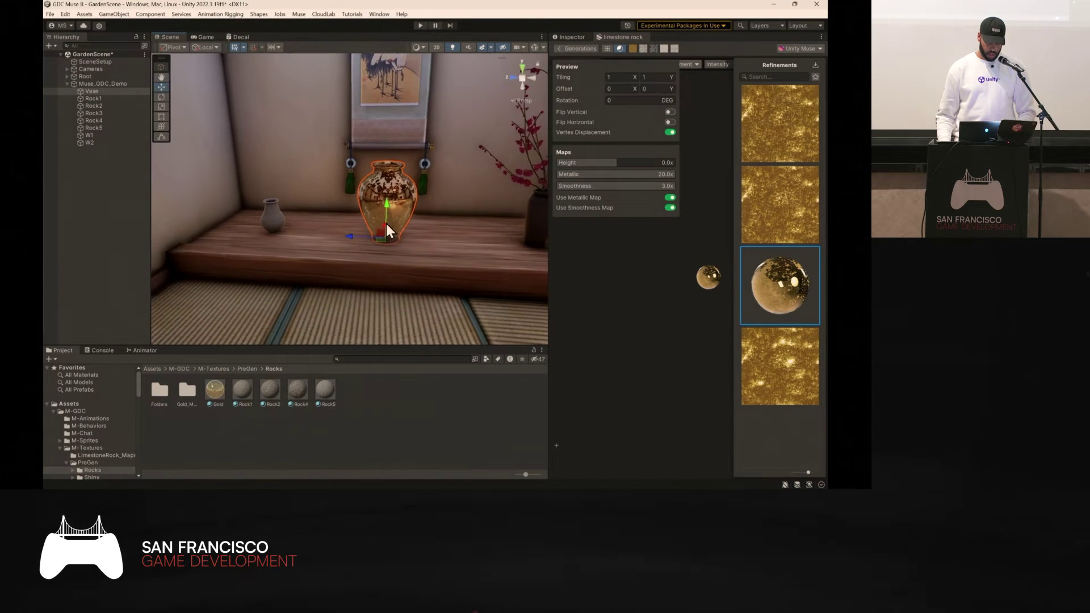
{"action": "scroll", "coordinate": [416, 200], "scroll_direction": "down", "scroll_amount": 5}
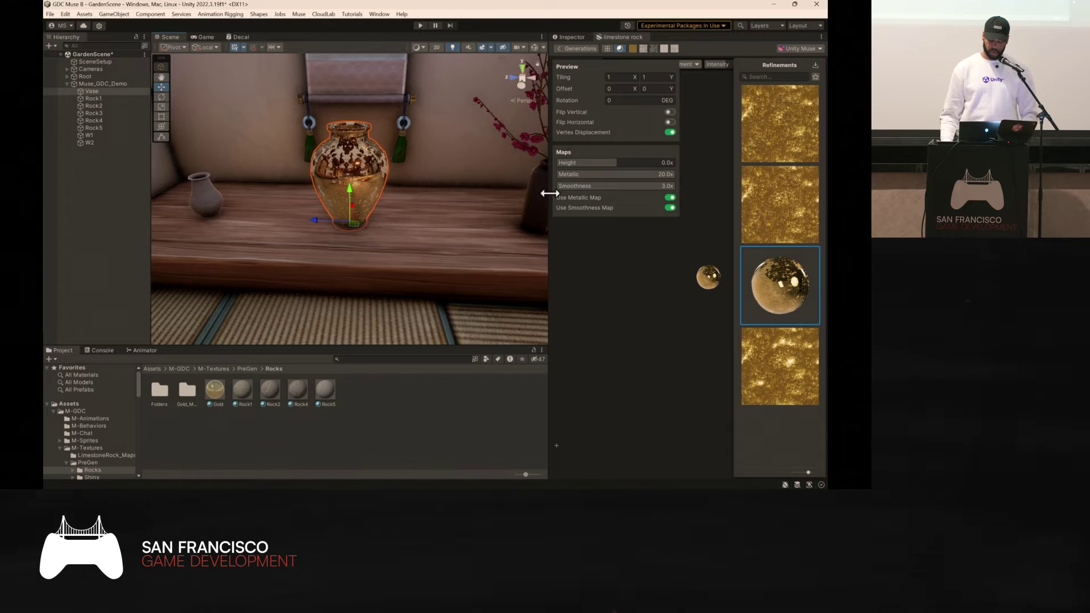
Return to the texture generations and generate three textures from the prompt "gold tiles", guided by the square grid shape pattern.
{"action": "left_click_drag", "start_coordinate": [549, 194], "coordinate": [428, 205]}
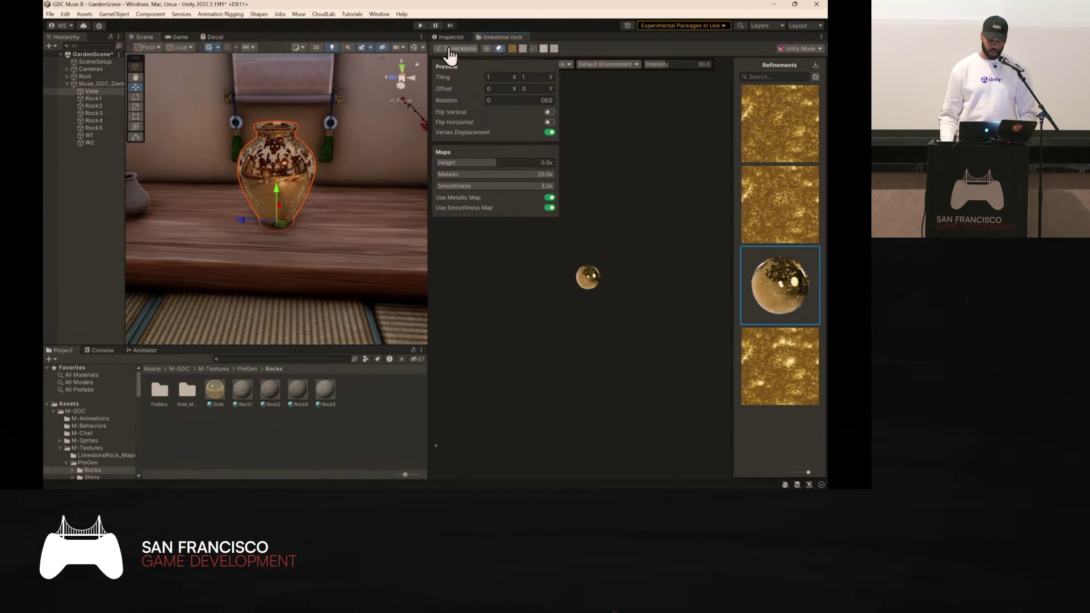
{"action": "left_click", "coordinate": [455, 49]}
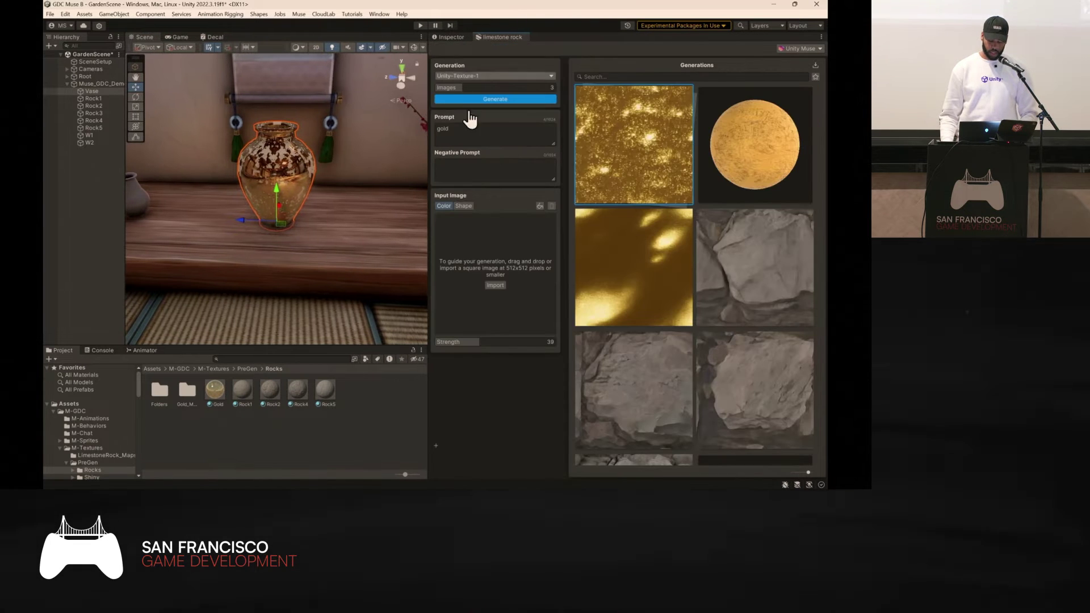
{"action": "left_click", "coordinate": [463, 207]}
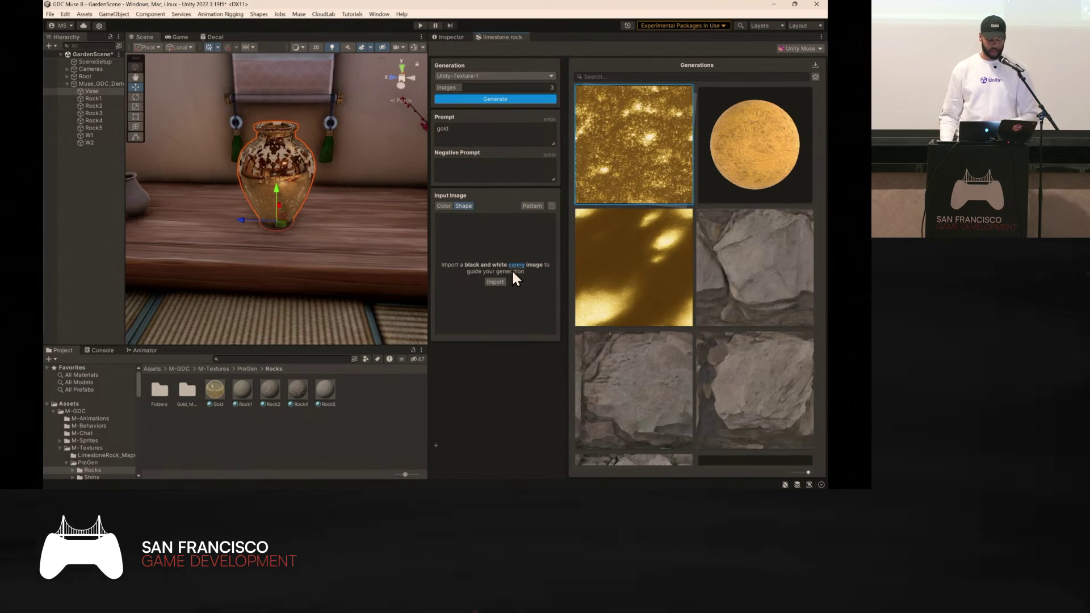
{"action": "left_click", "coordinate": [532, 206]}
{"action": "left_click", "coordinate": [535, 226]}
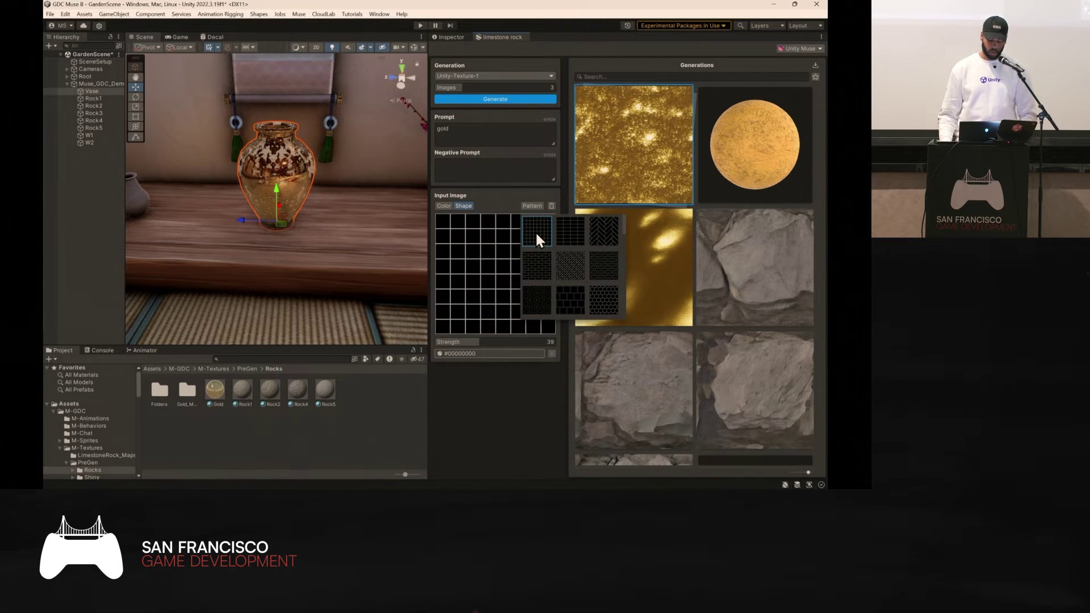
{"action": "left_click", "coordinate": [480, 132]}
{"action": "left_click", "coordinate": [467, 133]}
{"action": "type", "text": "tiles"}
{"action": "key", "text": "Return"}
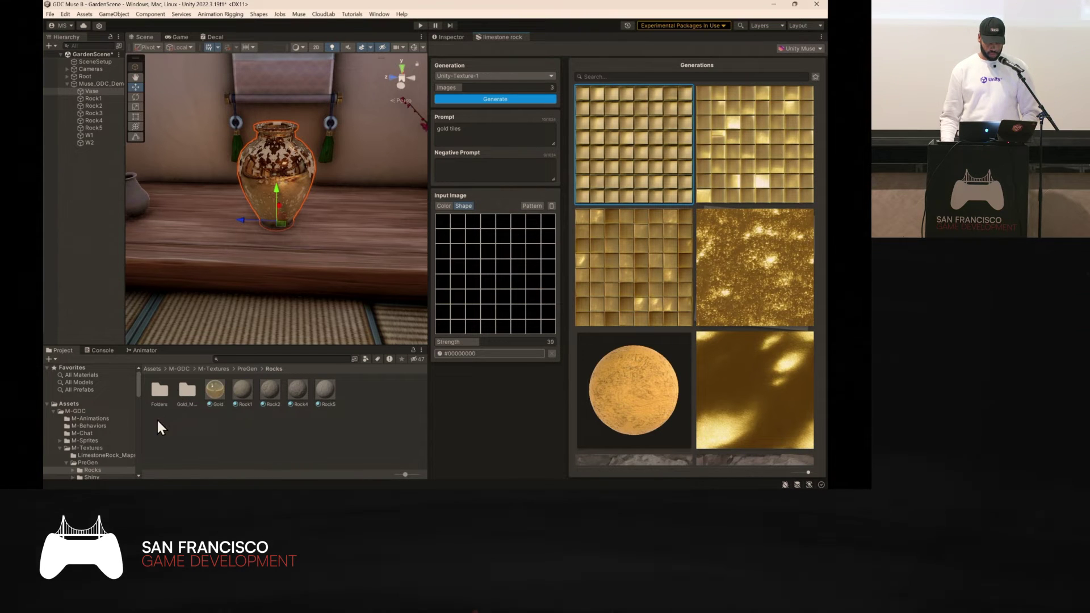
Apply the GoldTiles material from the PreGen Shiny folder to the vase and inspect it up close.
{"action": "left_click", "coordinate": [245, 369]}
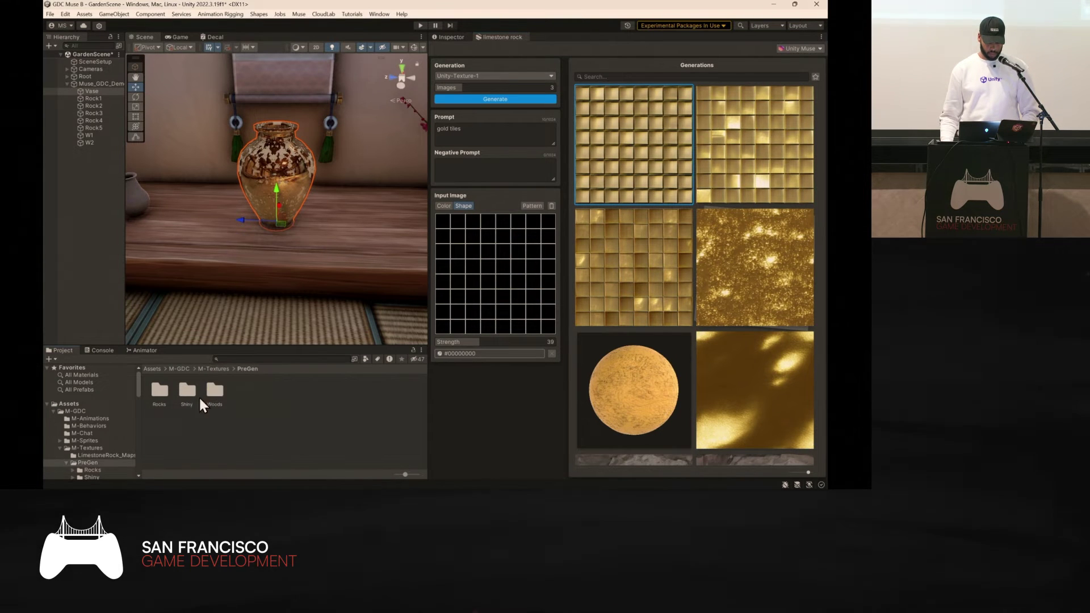
{"action": "double_click", "coordinate": [193, 390]}
{"action": "left_click_drag", "start_coordinate": [242, 391], "coordinate": [270, 164]}
{"action": "left_click", "coordinate": [293, 167]}
{"action": "key", "text": "f"}
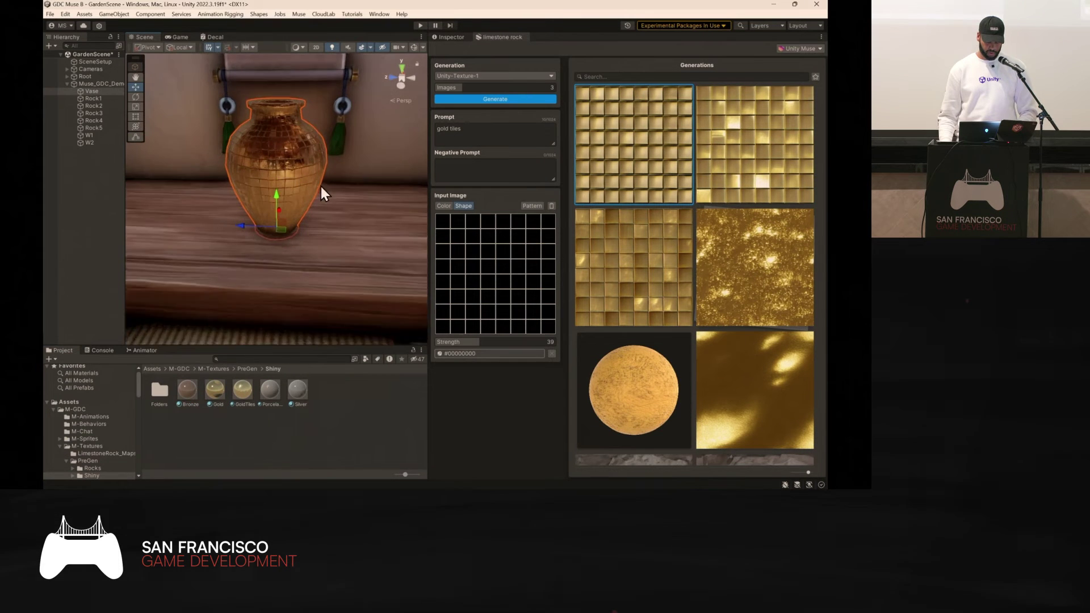
{"action": "mouse_move", "coordinate": [325, 226]}
{"action": "left_mouse_down", "text": "alt"}
{"action": "mouse_move", "coordinate": [402, 216]}
{"action": "mouse_move", "coordinate": [307, 231]}
{"action": "left_mouse_up", "text": "alt"}
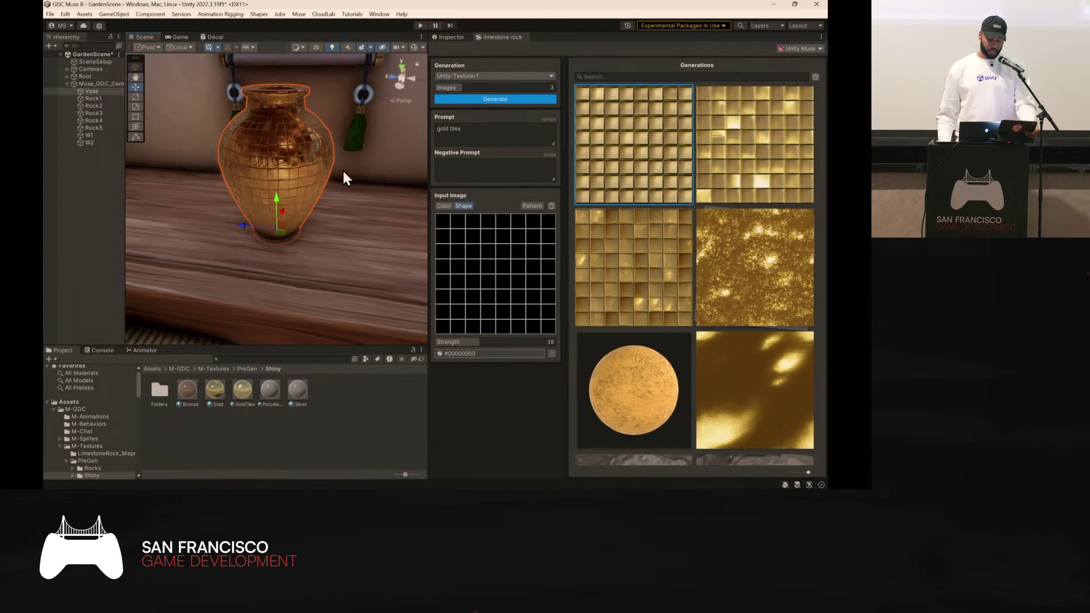
Show the object inspector and the scene gizmos, and select a cherry petal decal above the garden's stepping stones.
{"action": "left_click", "coordinate": [448, 37]}
{"action": "left_click_drag", "start_coordinate": [428, 103], "coordinate": [580, 103]}
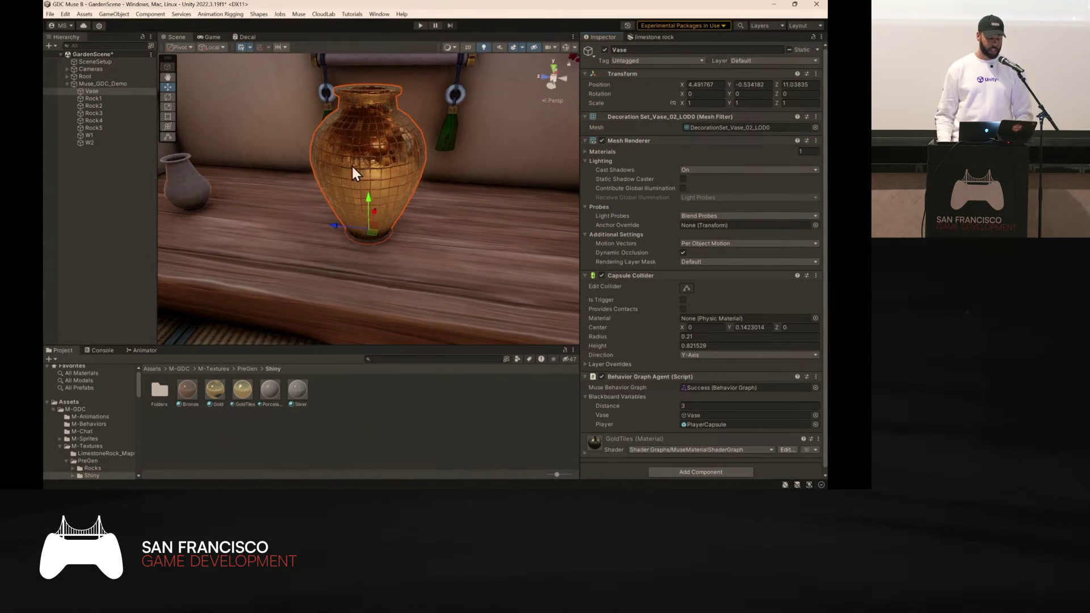
{"action": "right_click_drag", "start_coordinate": [352, 166], "coordinate": [359, 104]}
{"action": "left_click", "coordinate": [414, 193]}
{"action": "right_click_drag", "start_coordinate": [461, 220], "coordinate": [486, 306]}
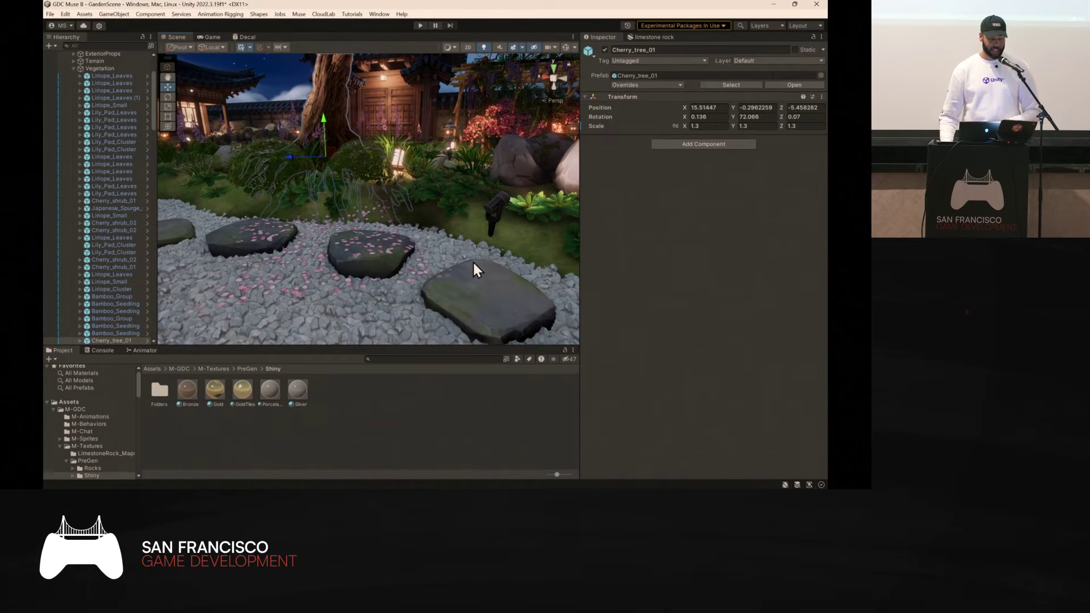
{"action": "left_click", "coordinate": [566, 46]}
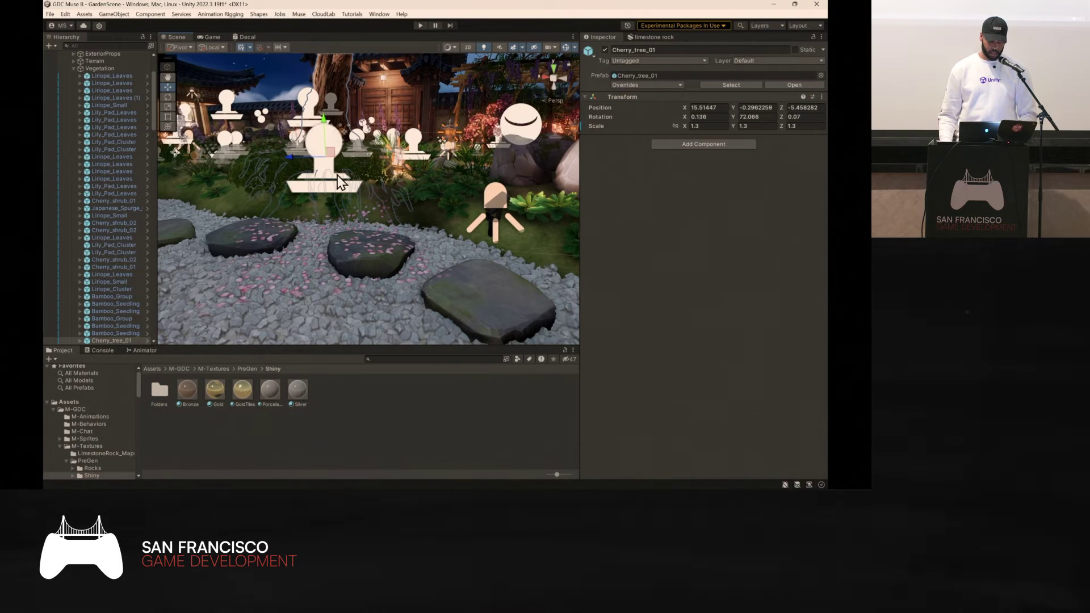
{"action": "left_click_drag", "start_coordinate": [323, 172], "coordinate": [369, 156], "text": "alt"}
{"action": "left_click", "coordinate": [384, 149]}
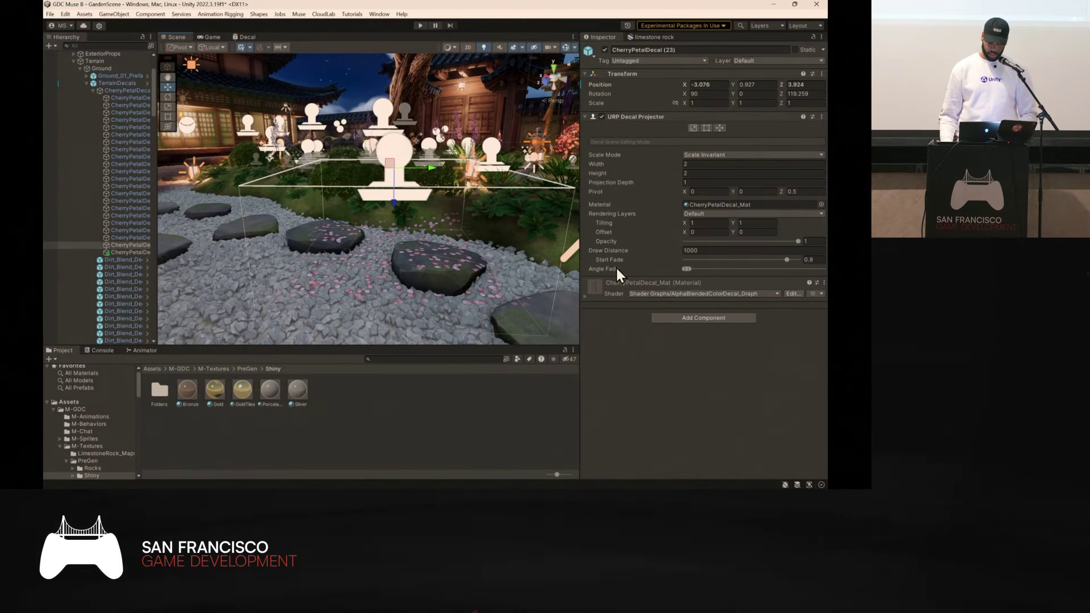
Try the autumn leaf textures as the petal decal material's BaseMap, keep the densely scattered one, and hide the scene gizmos.
{"action": "left_click", "coordinate": [584, 295]}
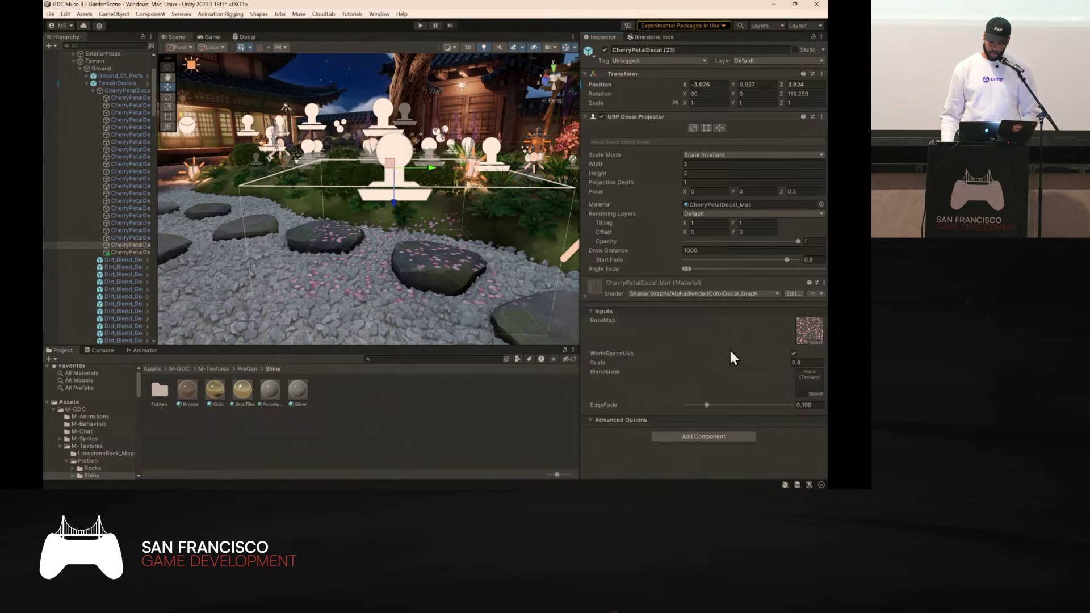
{"action": "left_click", "coordinate": [816, 341]}
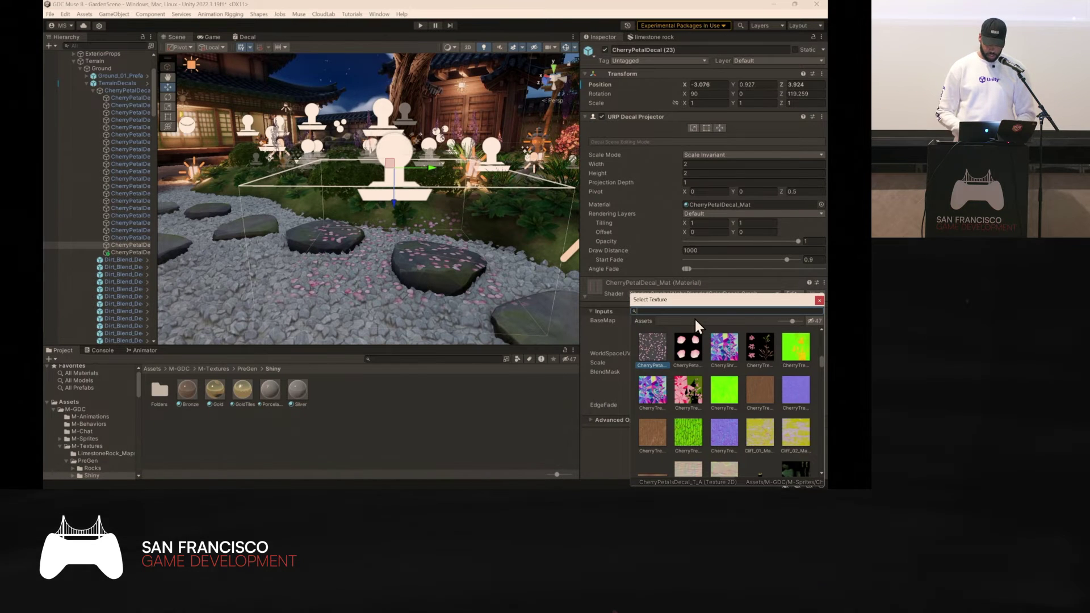
{"action": "type", "text": "autu"}
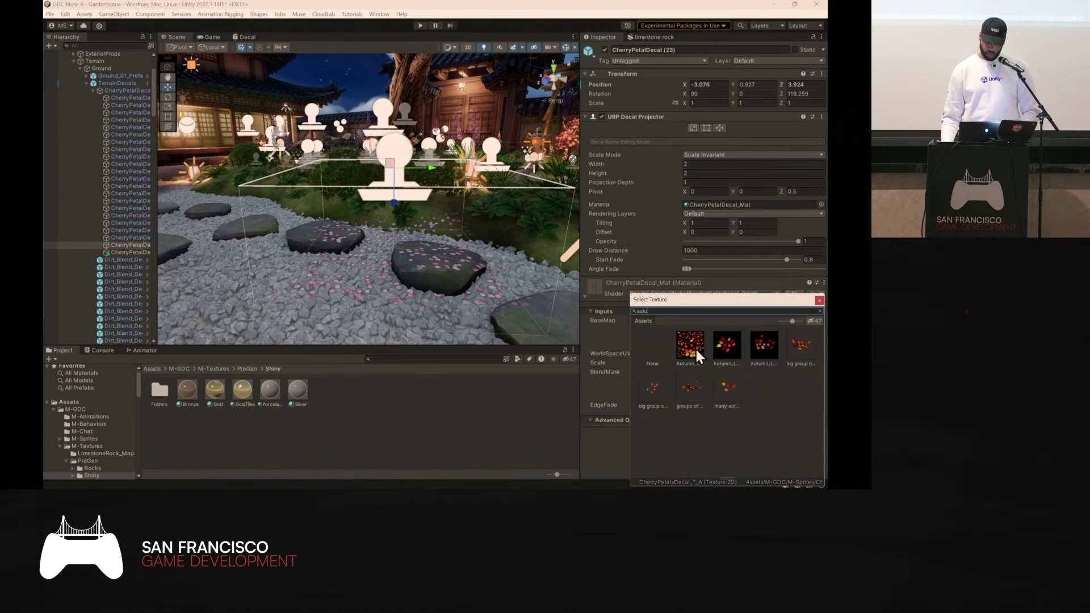
{"action": "left_click", "coordinate": [724, 349]}
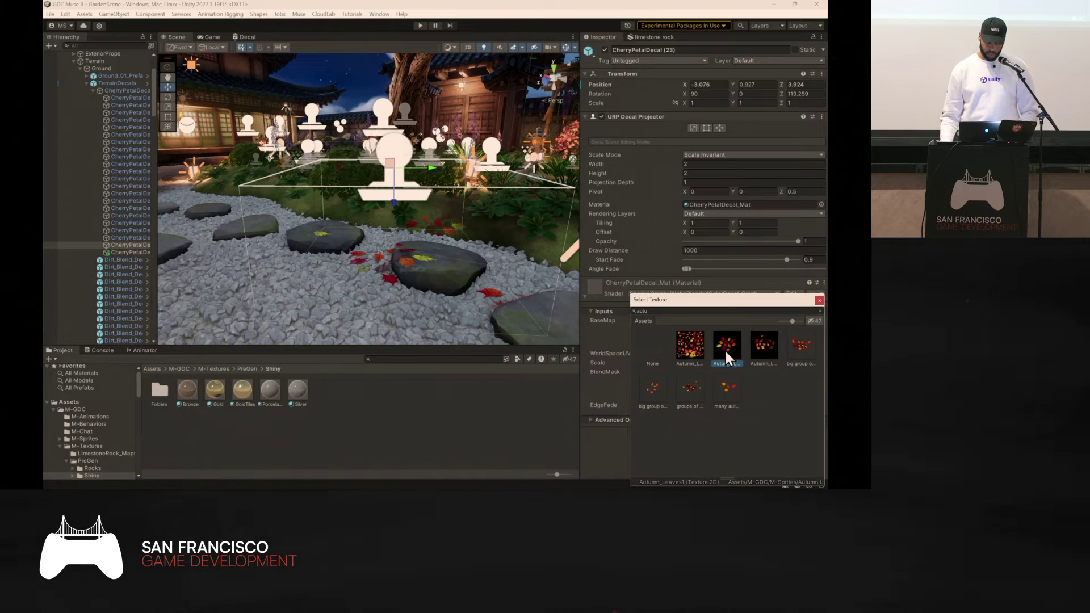
{"action": "left_click", "coordinate": [764, 343]}
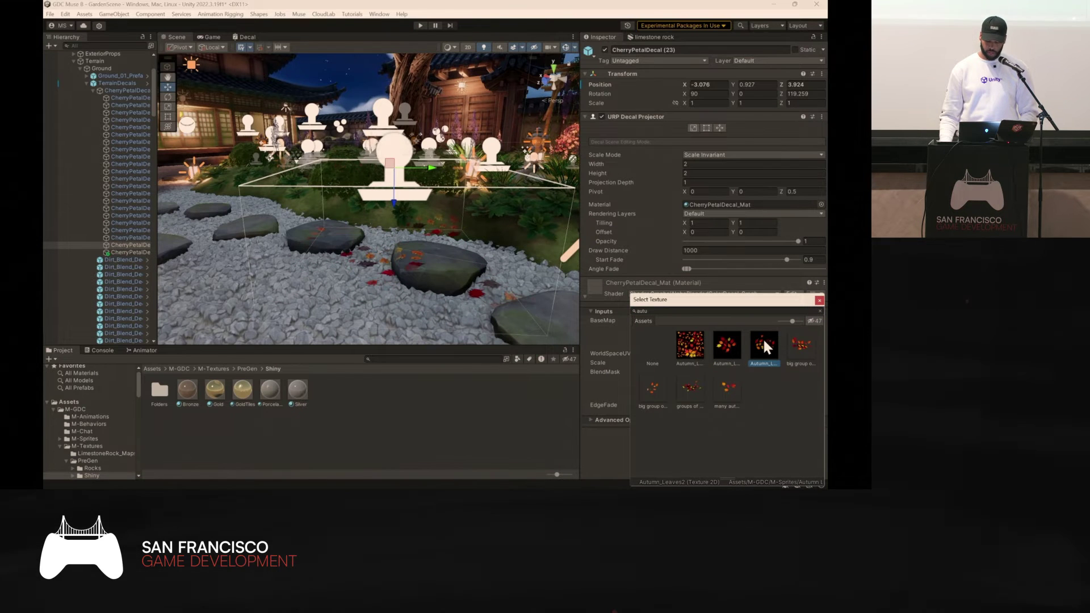
{"action": "left_click", "coordinate": [697, 341]}
{"action": "left_click", "coordinate": [565, 48]}
{"action": "right_click_drag", "start_coordinate": [437, 218], "coordinate": [516, 261]}
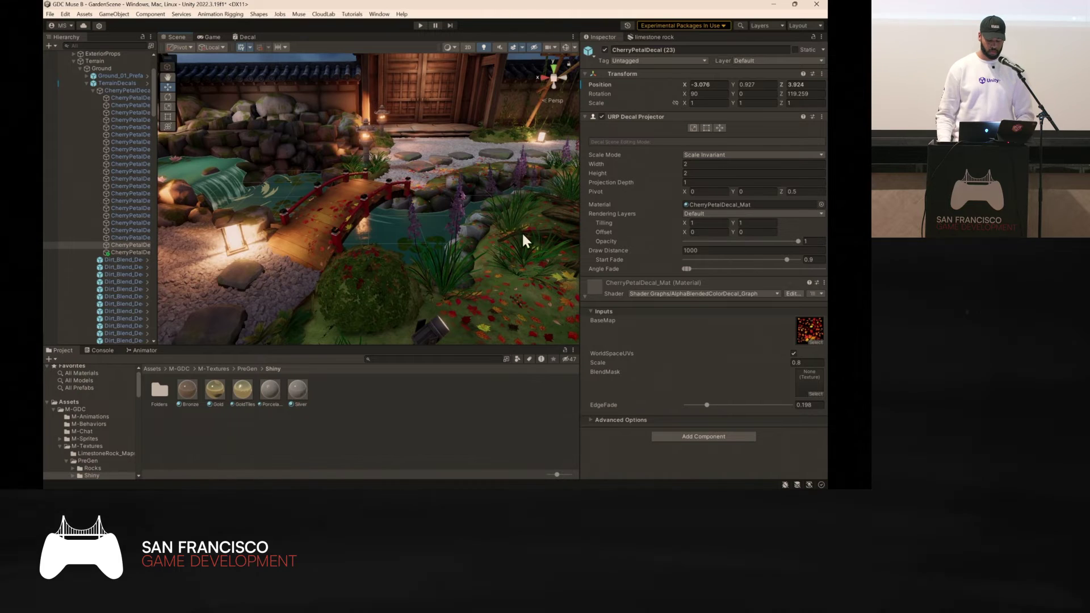
Place the Biped_Puppet_DeepPose character from the Muse Animate Tool's Biped folder on the house's wooden porch.
{"action": "right_click_drag", "start_coordinate": [424, 212], "coordinate": [405, 244]}
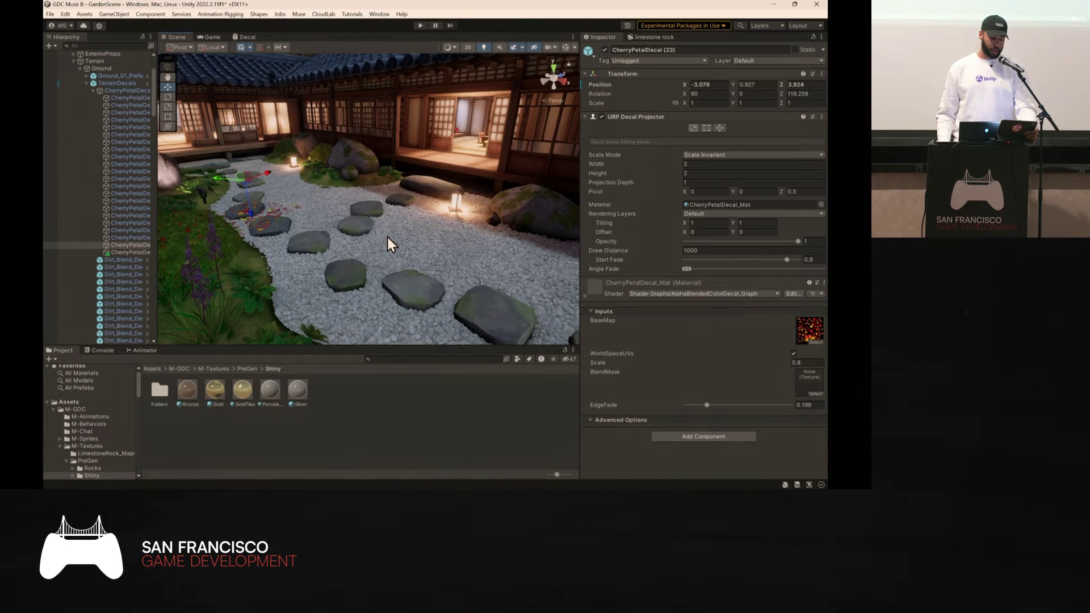
{"action": "scroll", "coordinate": [82, 419], "scroll_direction": "down", "scroll_amount": 6}
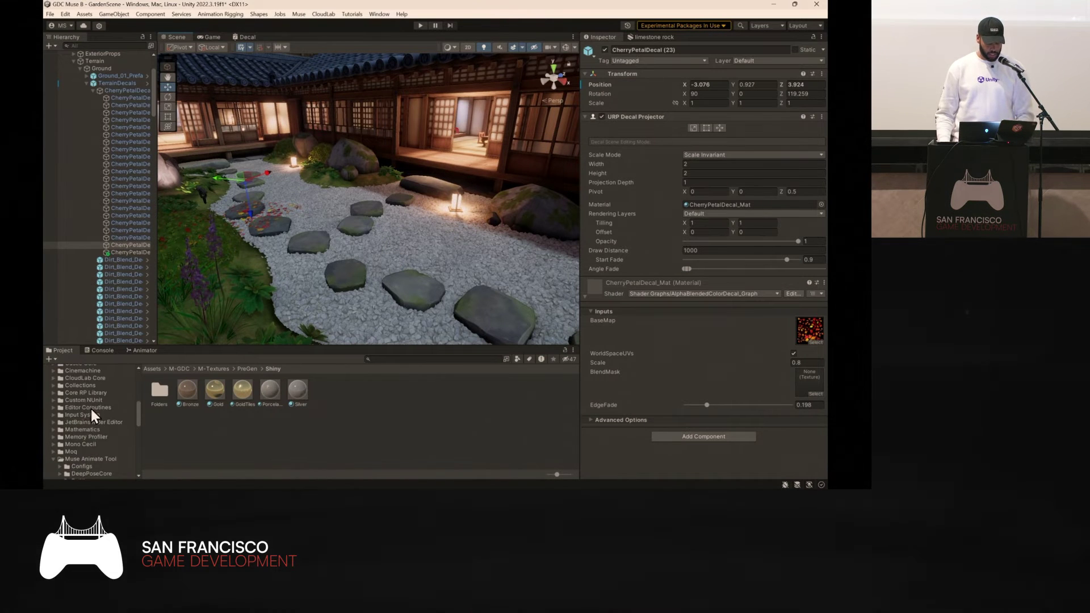
{"action": "left_click", "coordinate": [87, 385]}
{"action": "right_click_drag", "start_coordinate": [295, 237], "coordinate": [433, 179]}
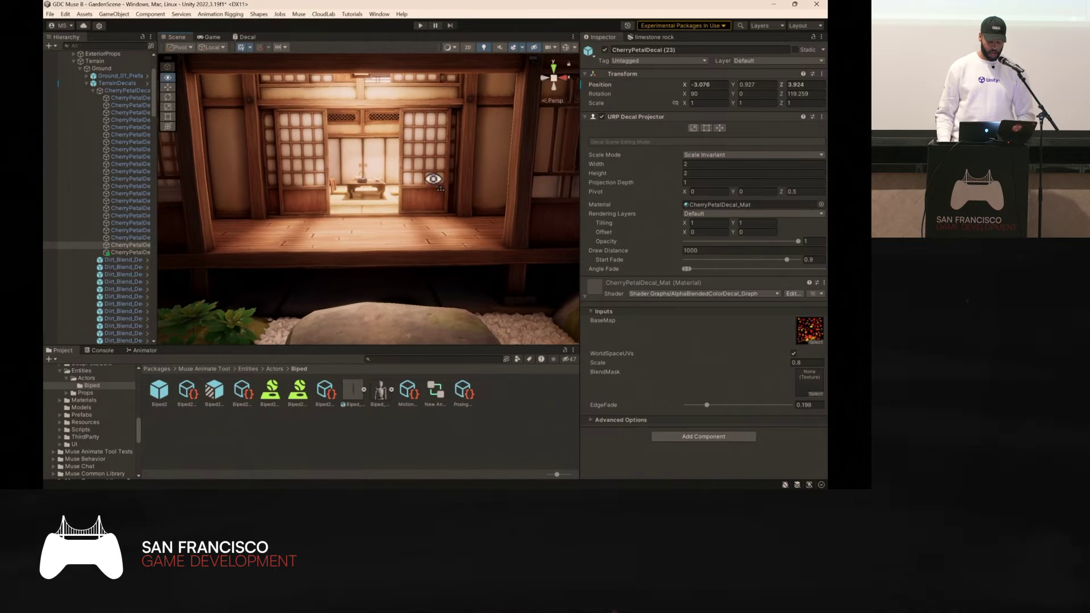
{"action": "left_click_drag", "start_coordinate": [352, 391], "coordinate": [366, 232]}
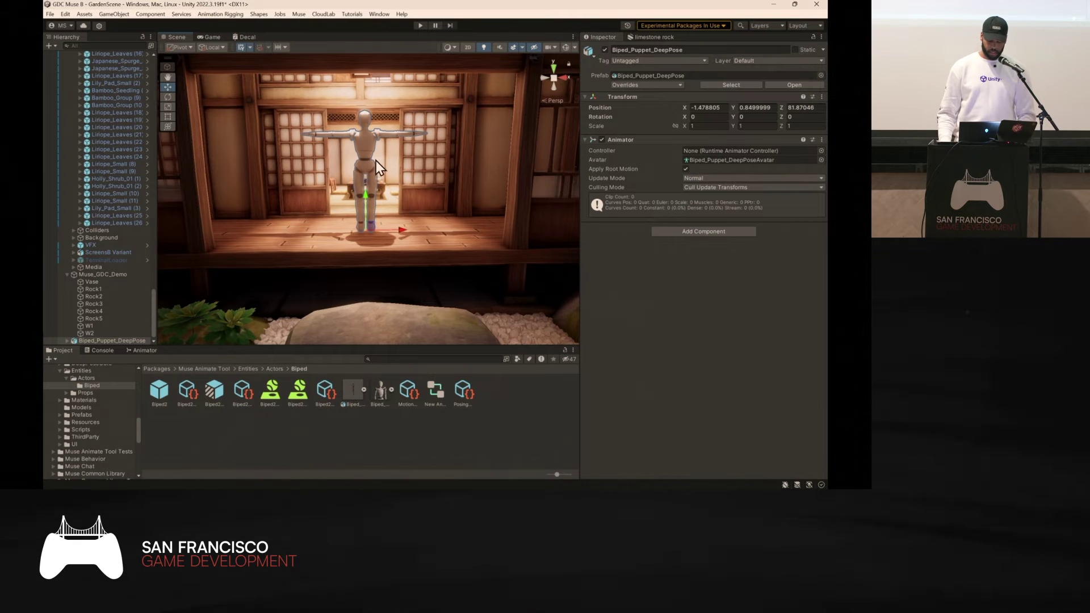
Create a new Muse Animate generator, dock its window beside the Inspector and widen it.
{"action": "left_click", "coordinate": [299, 15]}
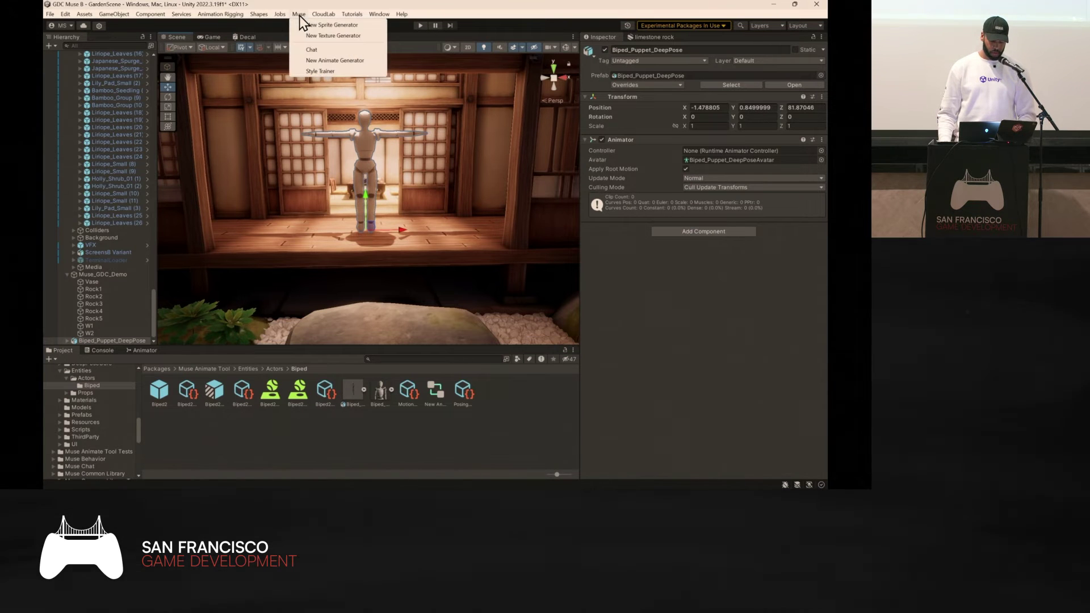
{"action": "left_click", "coordinate": [345, 61]}
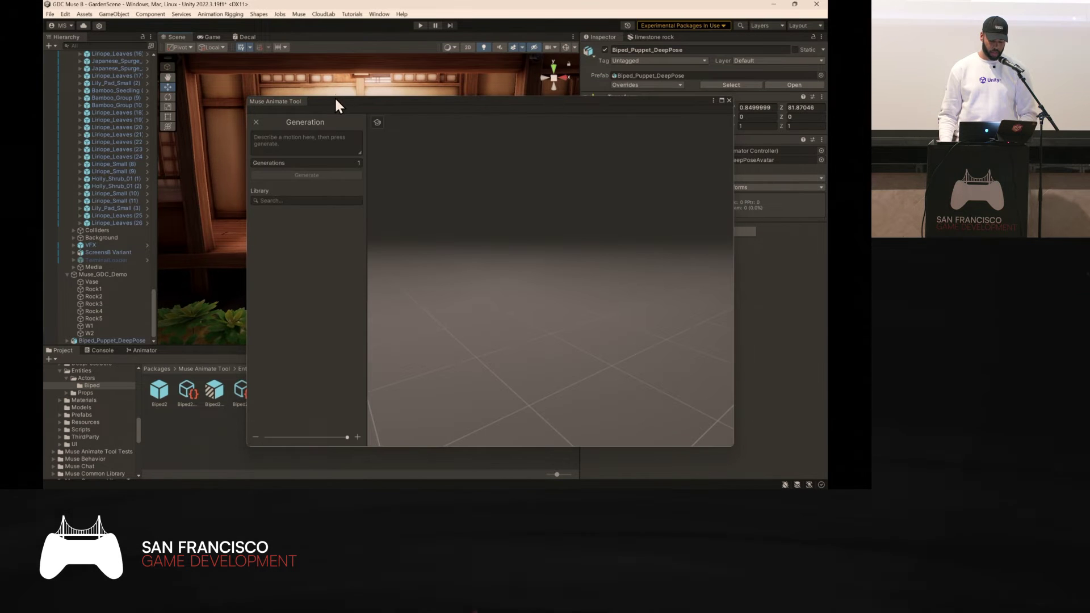
{"action": "left_click_drag", "start_coordinate": [295, 101], "coordinate": [681, 43]}
{"action": "left_click_drag", "start_coordinate": [572, 85], "coordinate": [399, 85]}
Generate one "walk forward" motion, set the number of generations to 4 and generate four more.
{"action": "left_click", "coordinate": [459, 85]}
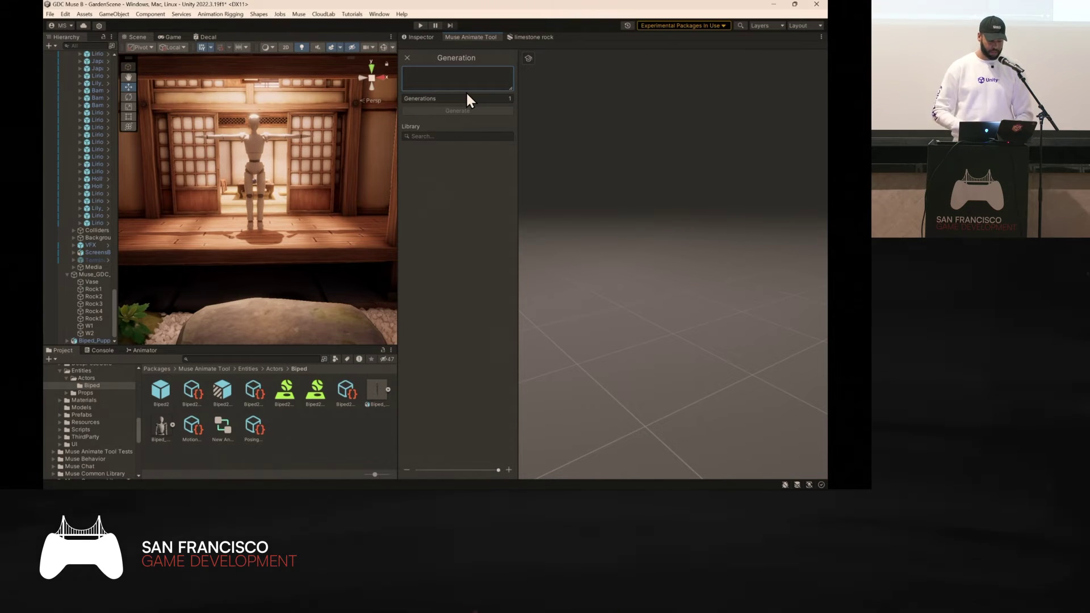
{"action": "type", "text": "walk forward"}
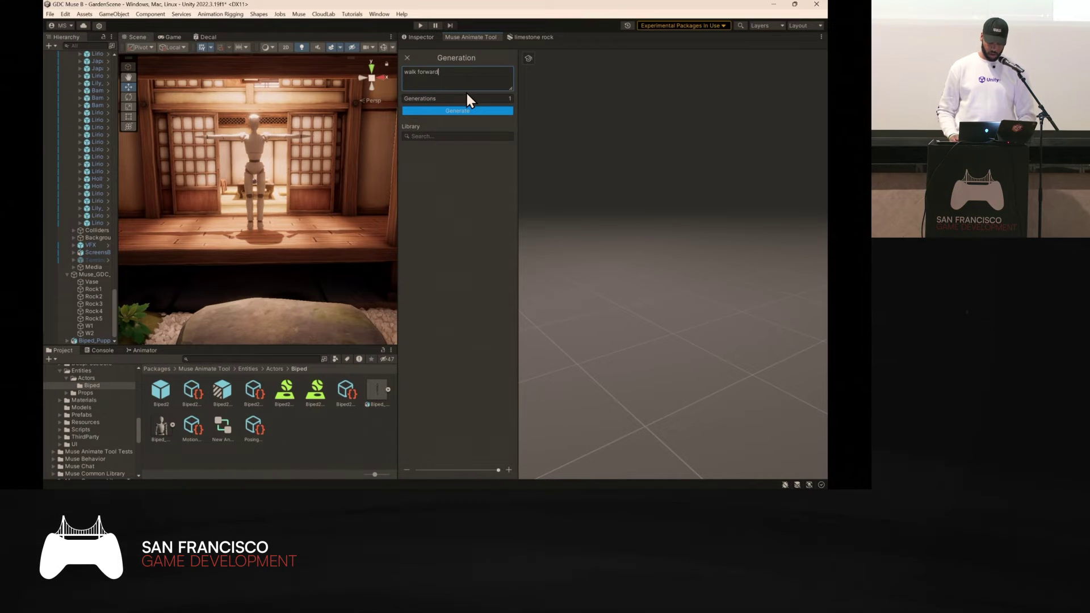
{"action": "key", "text": "Return"}
{"action": "left_click", "coordinate": [496, 97]}
{"action": "type", "text": "4"}
{"action": "key", "text": "Return"}
{"action": "left_click", "coordinate": [476, 113]}
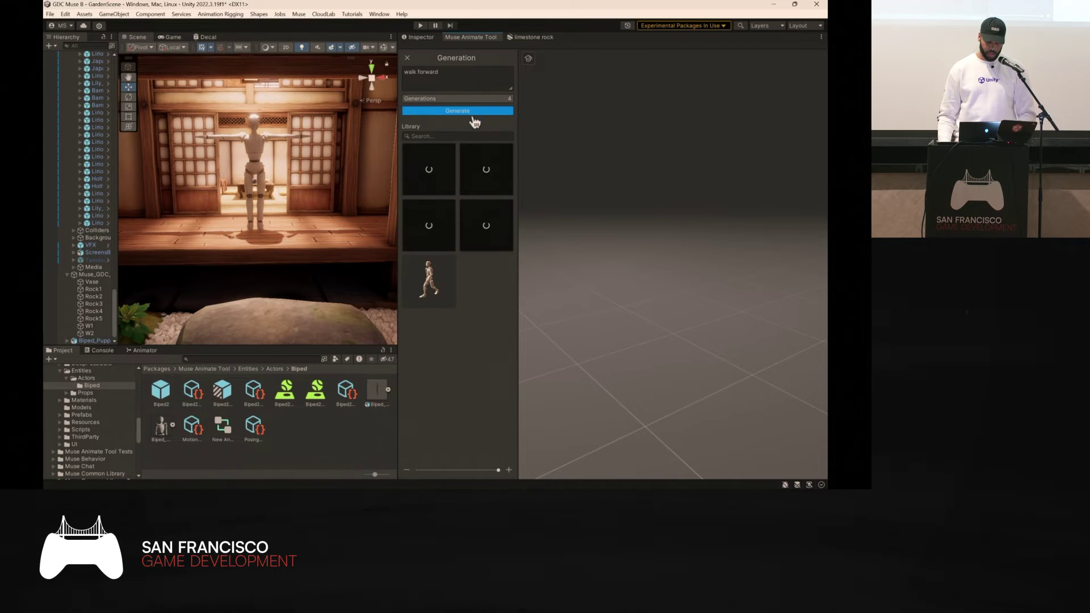
Preview the first "walk forward" motion and one of the newly generated variants.
{"action": "left_click", "coordinate": [430, 290]}
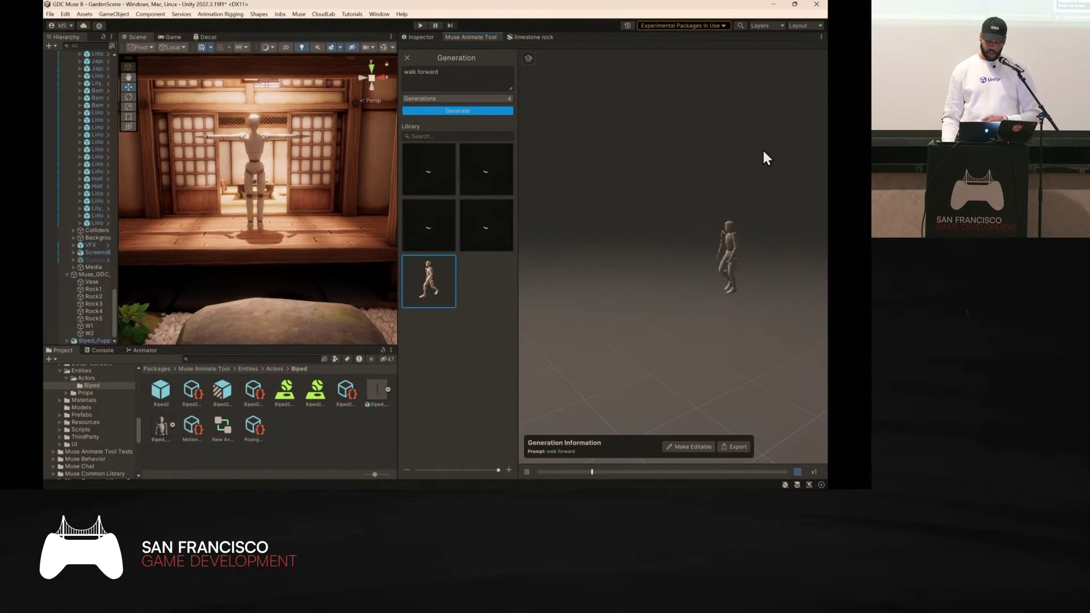
{"action": "mouse_move", "coordinate": [746, 486]}
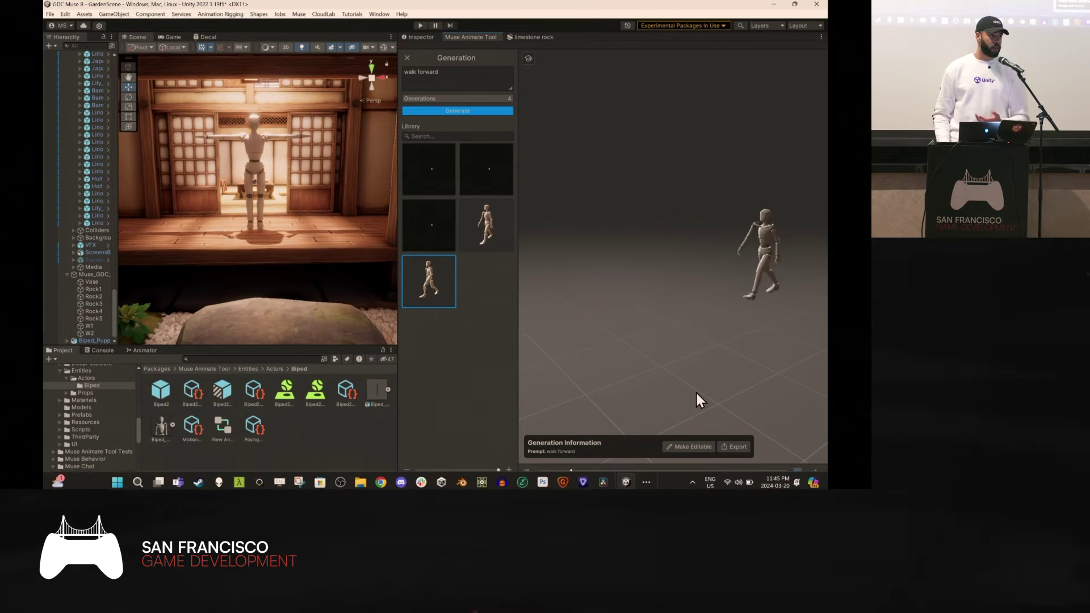
{"action": "left_click", "coordinate": [489, 233]}
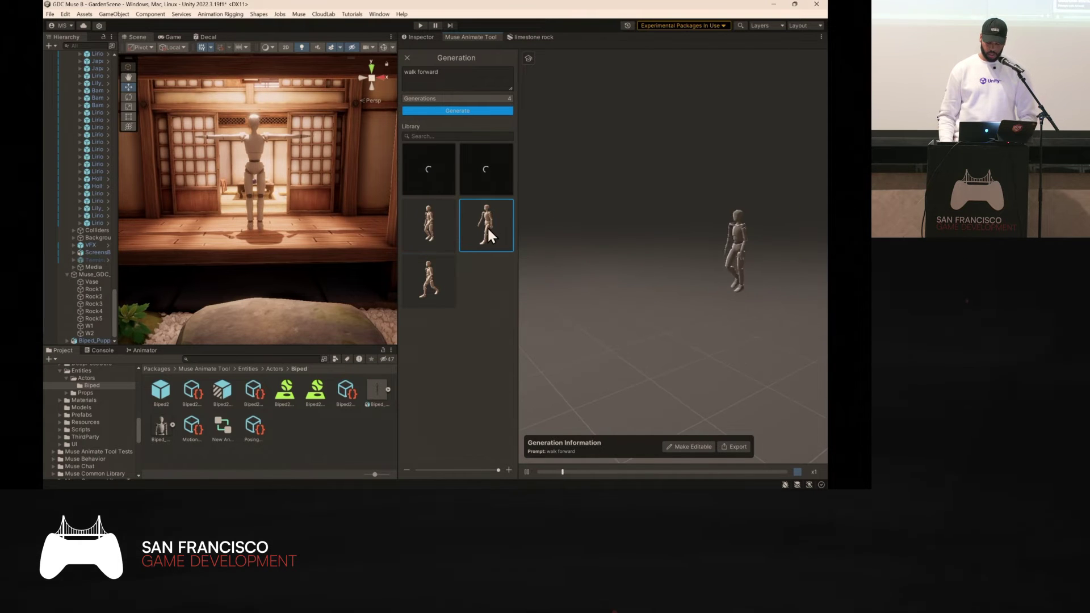
Generate four motions from the prompt "drunk character walking on a straight line" and preview the first finished one.
{"action": "left_click", "coordinate": [432, 82]}
{"action": "type", "text": "drunk character walking on a straight line"}
{"action": "key", "text": "Return"}
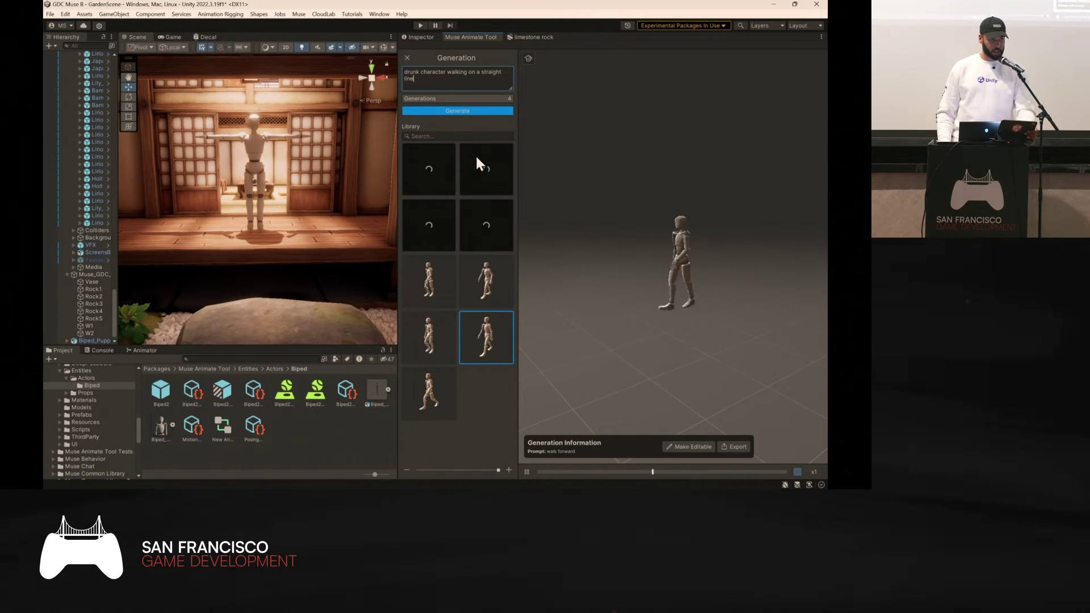
{"action": "left_click", "coordinate": [488, 226]}
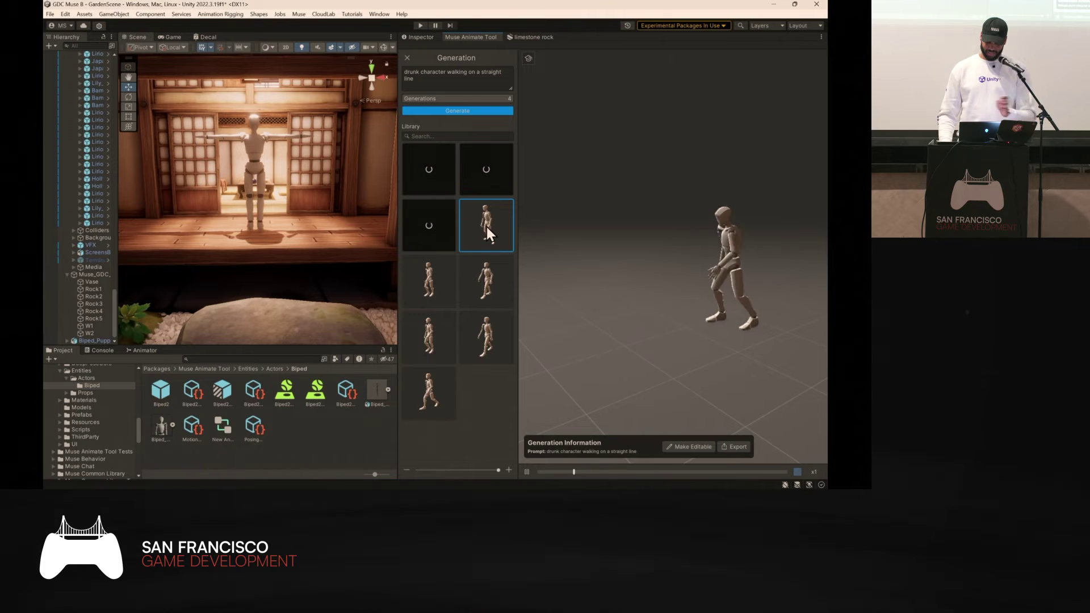
Generate four motions from the prompt "zombie walk".
{"action": "left_click", "coordinate": [449, 109]}
{"action": "type", "text": "zombie walk"}
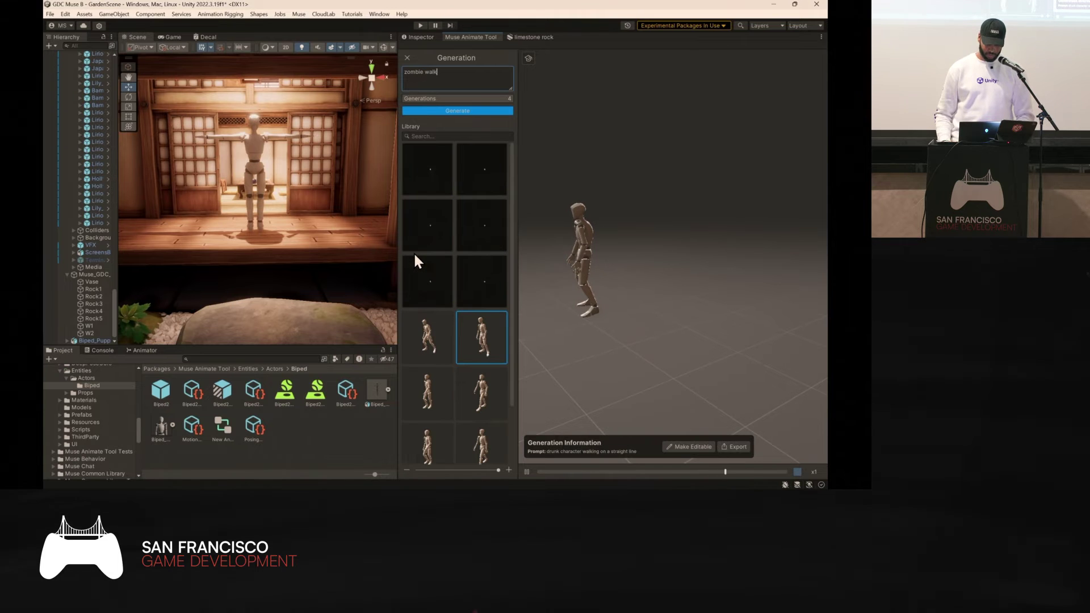
Generate four motions from the prompt "character doing a backflip" after submitting the "zombie walk" prompt.
{"action": "key", "text": "Return"}
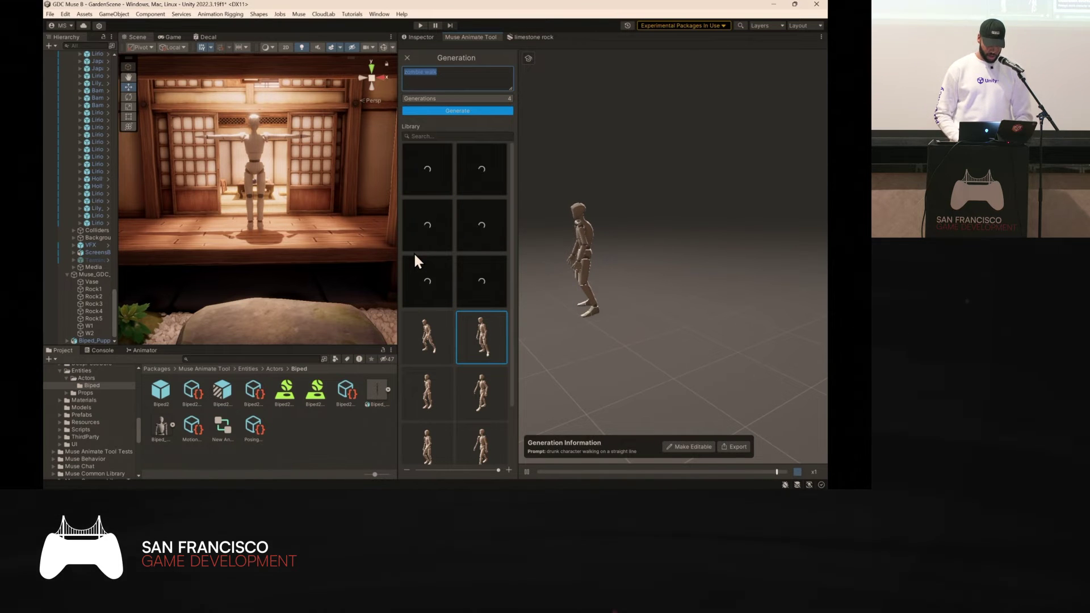
{"action": "type", "text": "character doing a backflip"}
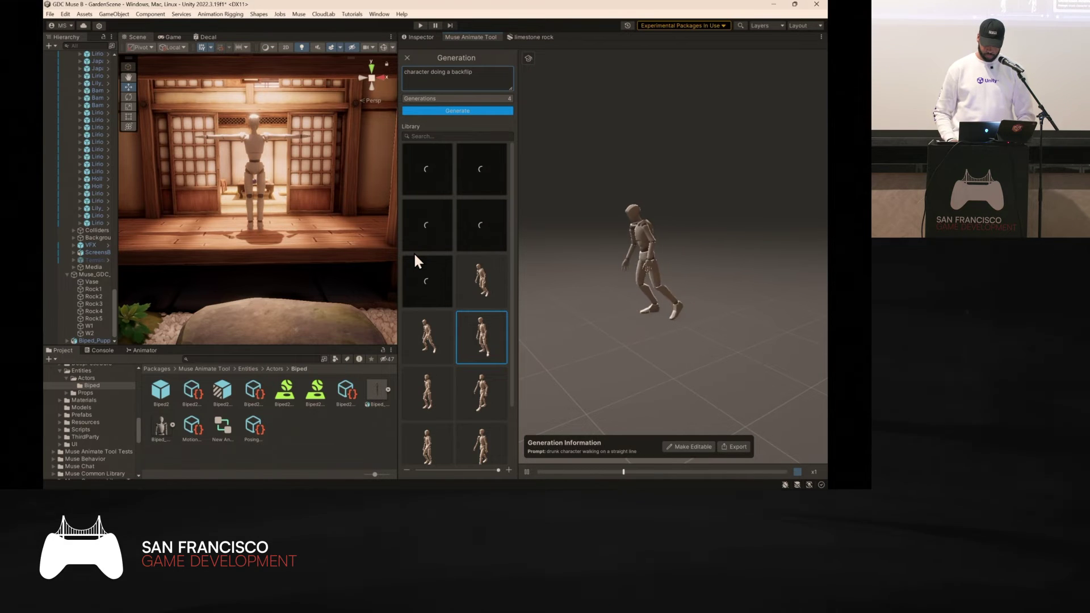
{"action": "key", "text": "Return"}
Preview two of the "drunk character walking on a straight line" motions and the first finished "zombie walk" motion.
{"action": "left_click", "coordinate": [475, 394]}
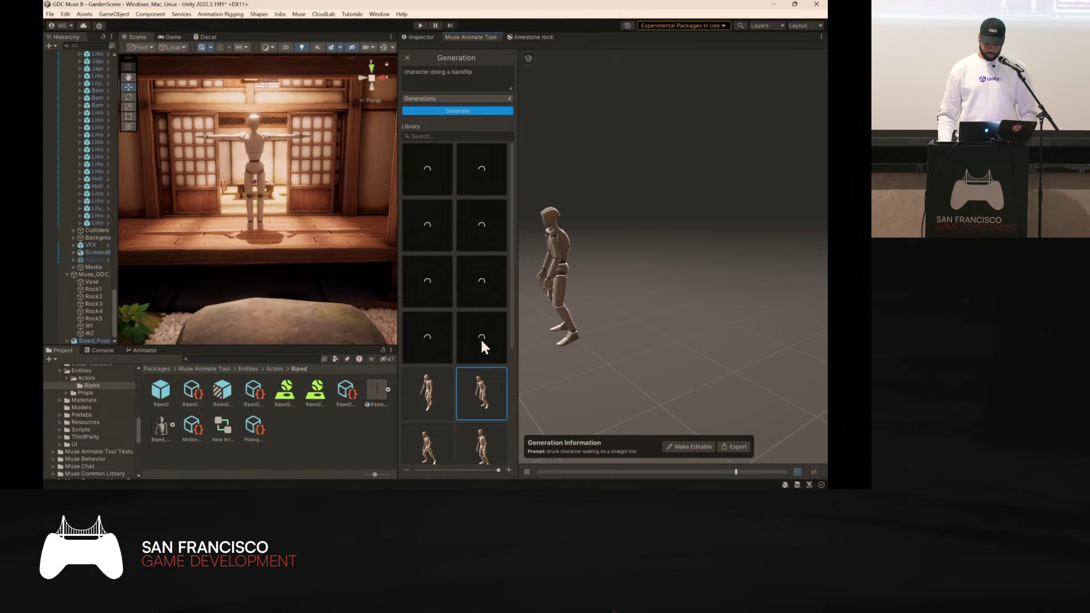
{"action": "left_click", "coordinate": [432, 393]}
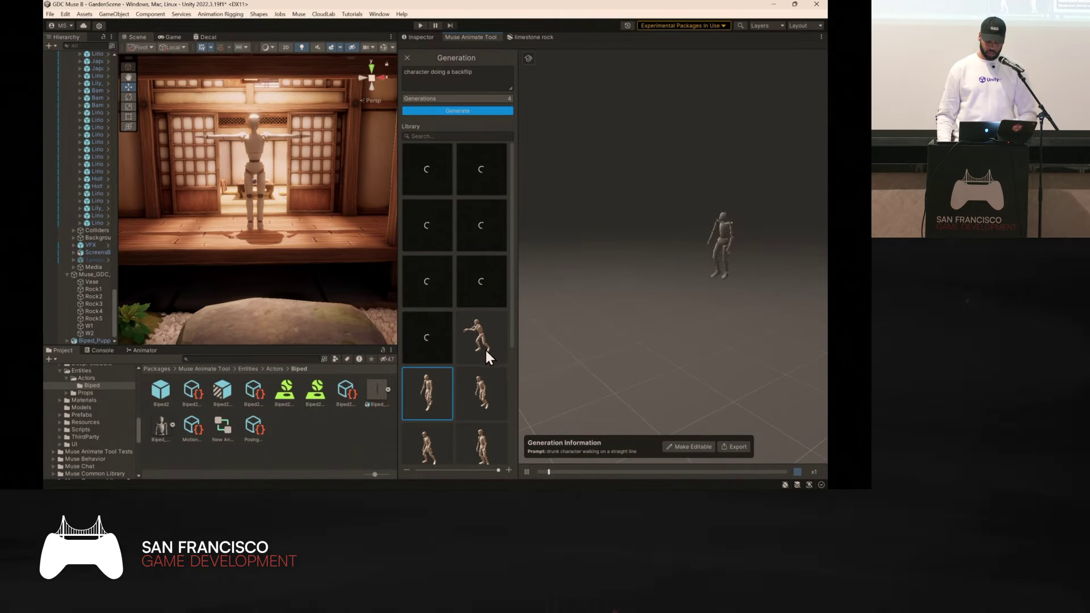
{"action": "left_click", "coordinate": [482, 337]}
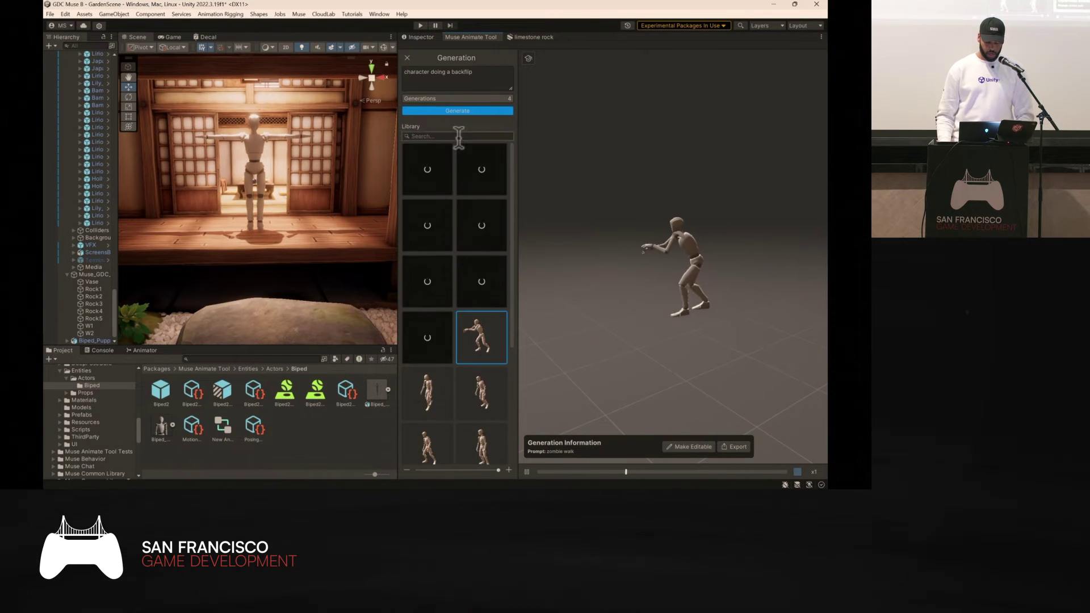
Convert the oldest "walk forward" motion into editable key poses and slightly move the chest in the first pose.
{"action": "scroll", "coordinate": [445, 274], "scroll_direction": "down", "scroll_amount": 5}
{"action": "left_click", "coordinate": [427, 435]}
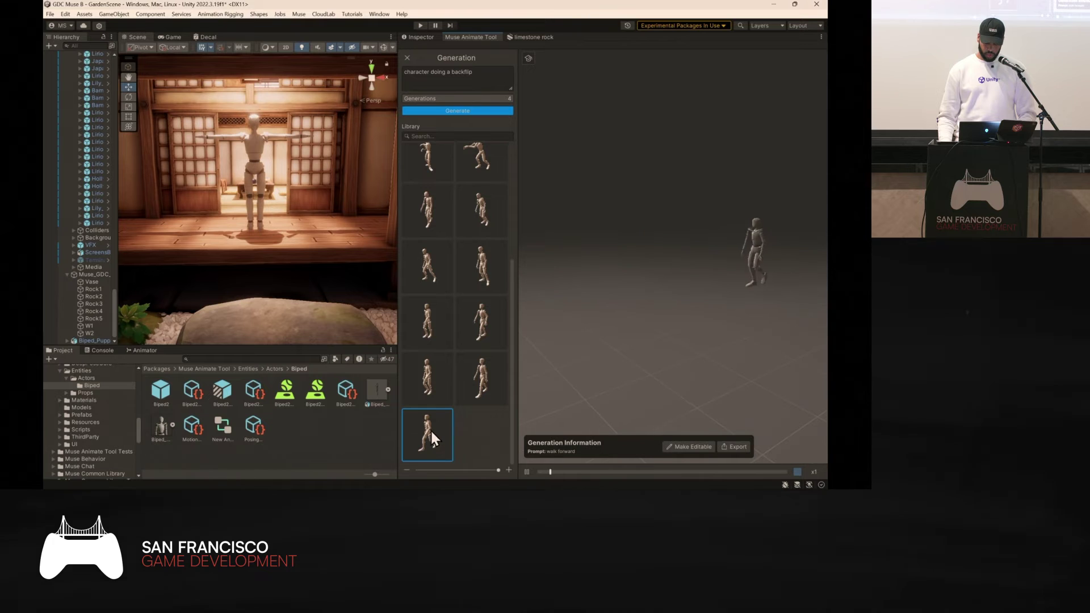
{"action": "left_click", "coordinate": [688, 447]}
{"action": "left_click", "coordinate": [566, 450]}
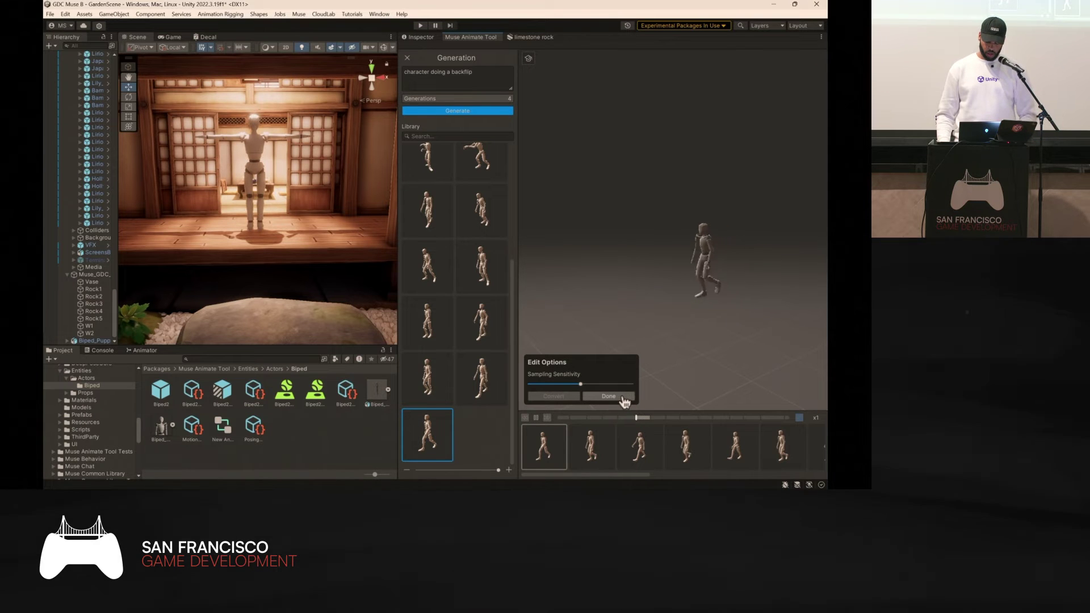
{"action": "left_click", "coordinate": [623, 397]}
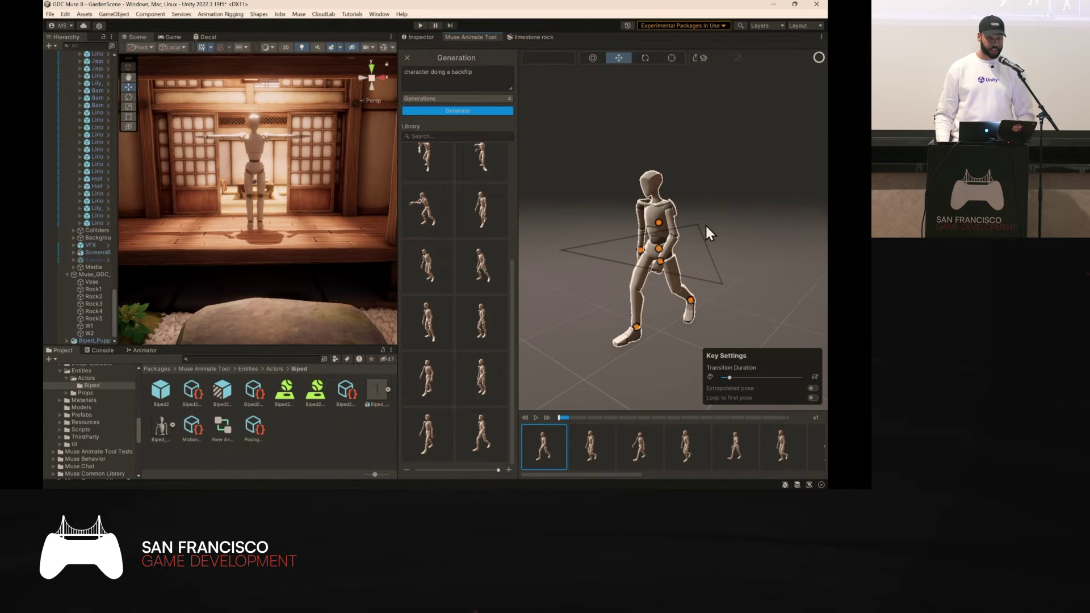
{"action": "left_click", "coordinate": [660, 224]}
{"action": "left_click_drag", "start_coordinate": [636, 227], "coordinate": [635, 225]}
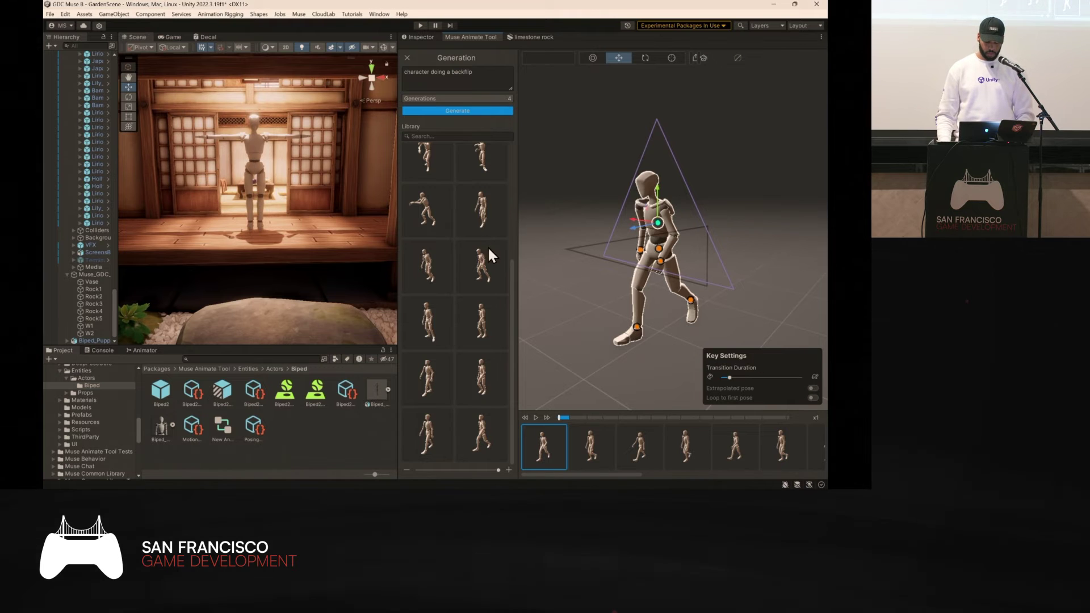
Preview another "walk forward" motion and open the project's M-GDC/M-Animations asset folder.
{"action": "left_click", "coordinate": [424, 432]}
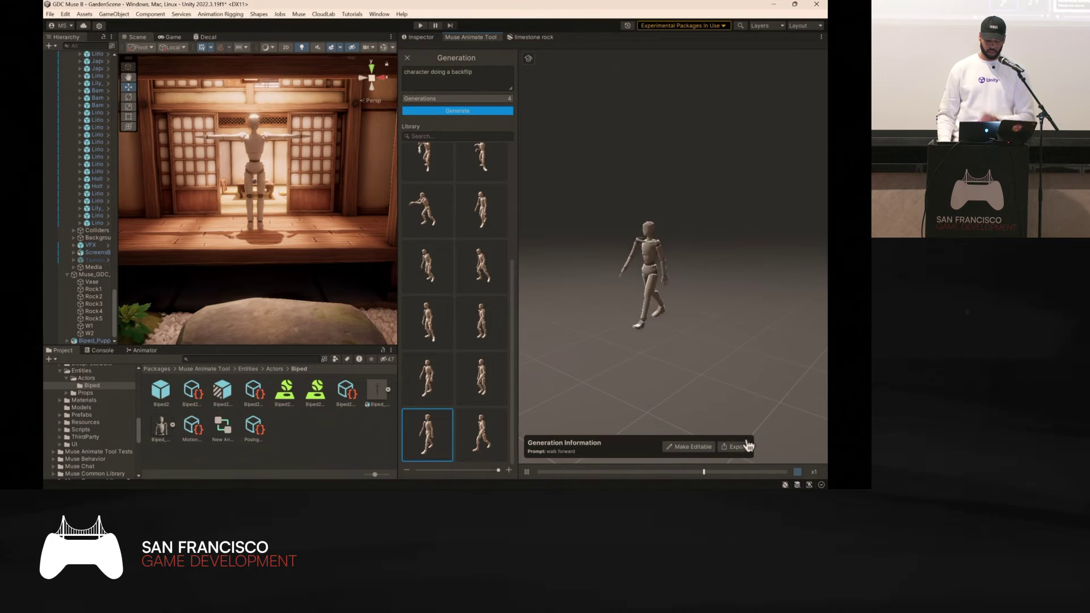
{"action": "left_click", "coordinate": [202, 369]}
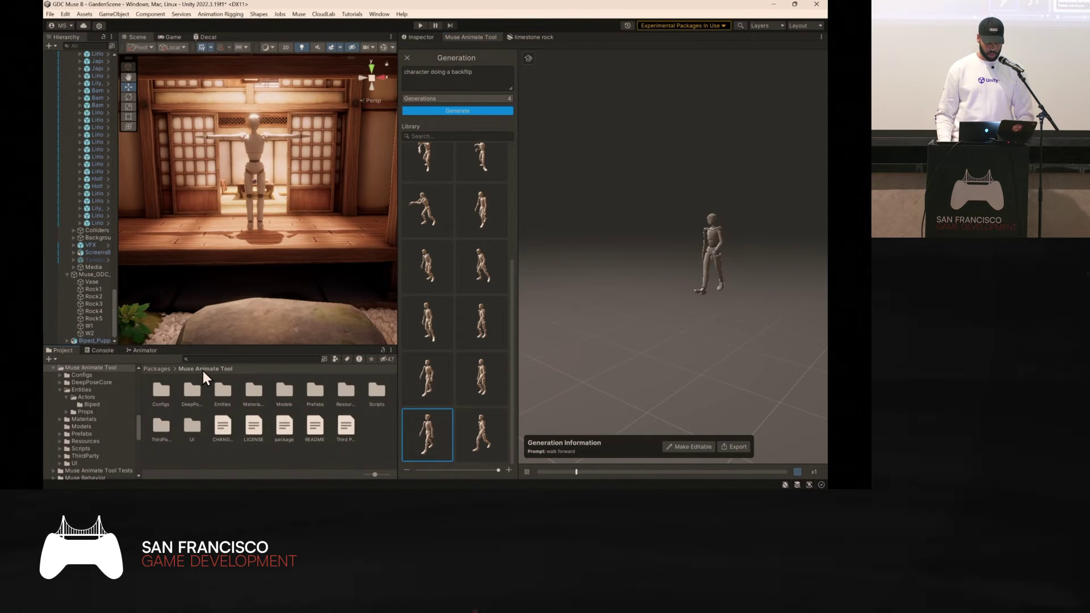
{"action": "scroll", "coordinate": [82, 432], "scroll_direction": "up", "scroll_amount": 10}
{"action": "left_click", "coordinate": [89, 418]}
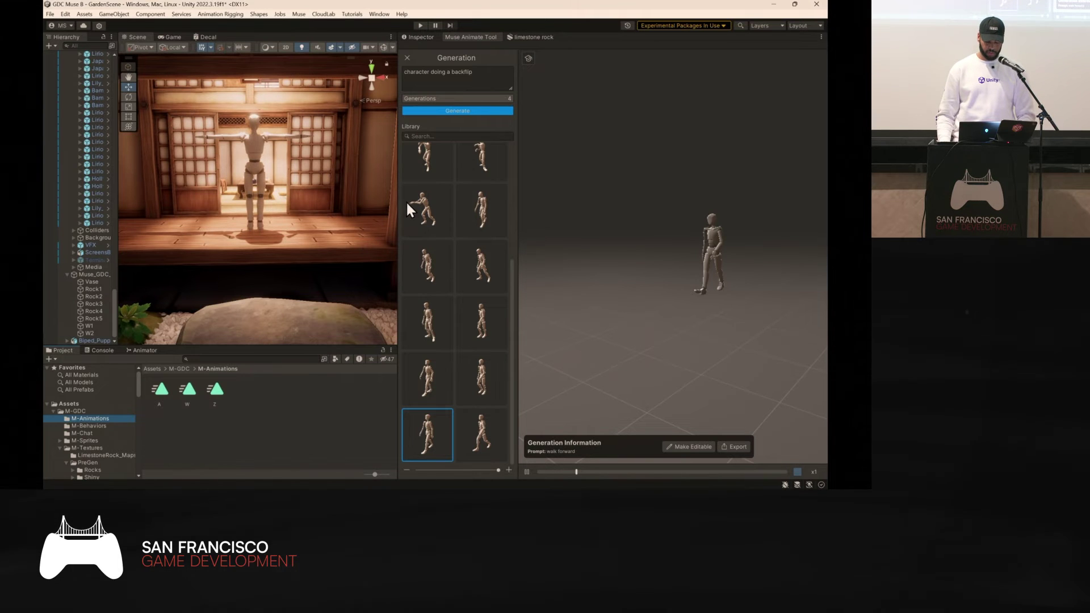
Apply the W animation clip to the Biped_Puppet_DeepPose character in the scene.
{"action": "left_click_drag", "start_coordinate": [397, 202], "coordinate": [591, 202]}
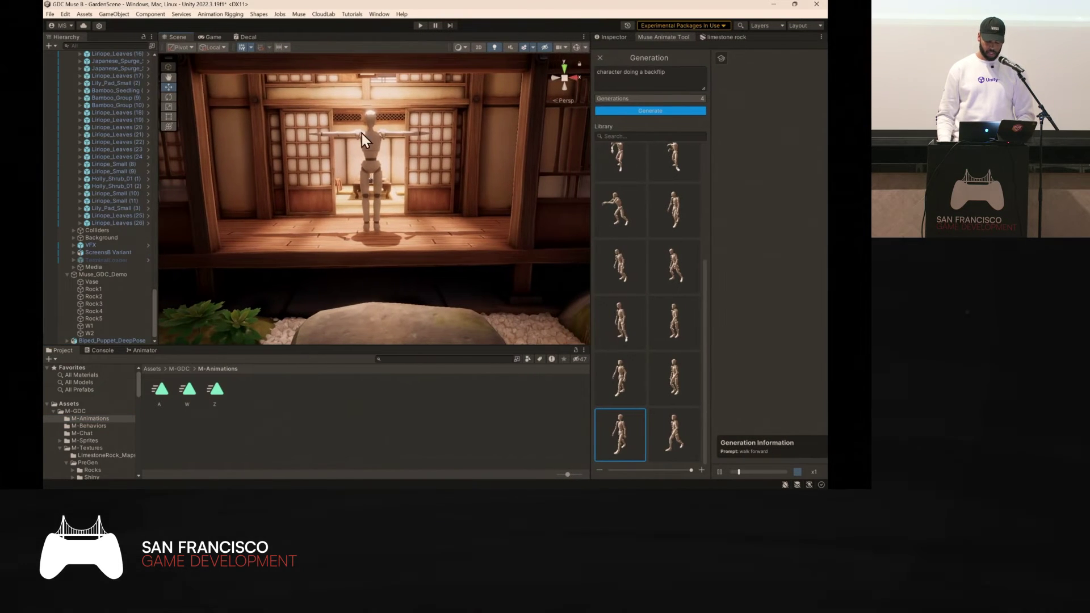
{"action": "left_click", "coordinate": [615, 37]}
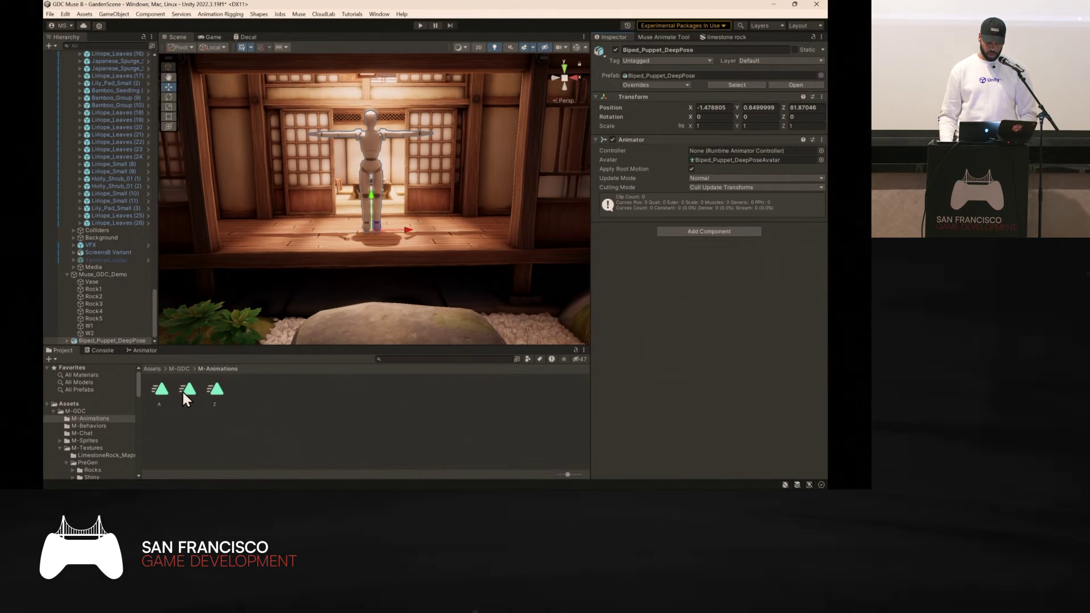
{"action": "left_click_drag", "start_coordinate": [189, 390], "coordinate": [712, 229]}
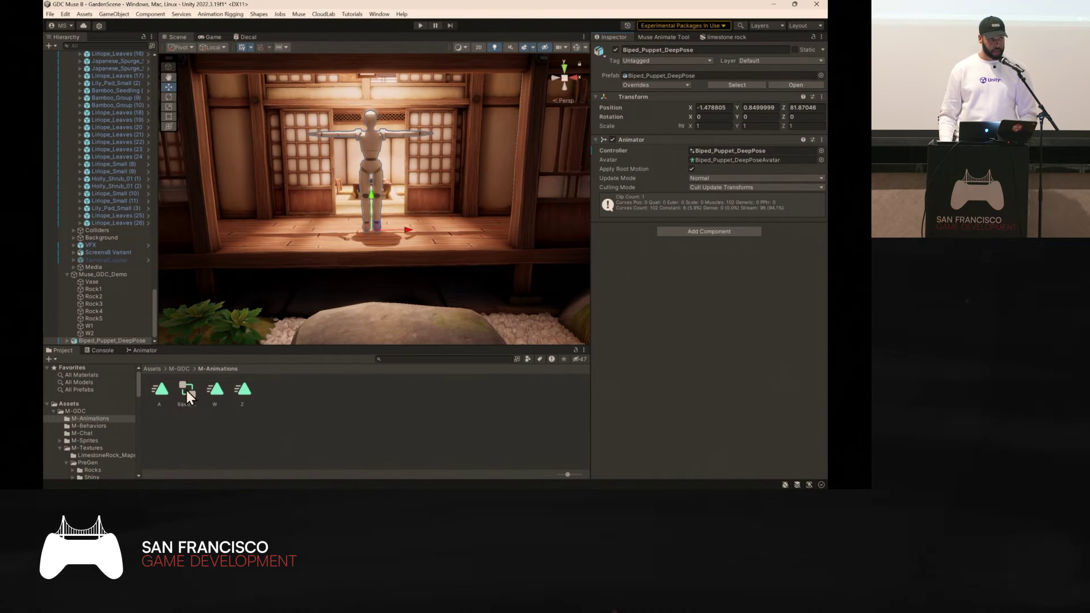
Open the biped's animator controller and dock its state graph beside the project assets with enough width to work in.
{"action": "double_click", "coordinate": [186, 388]}
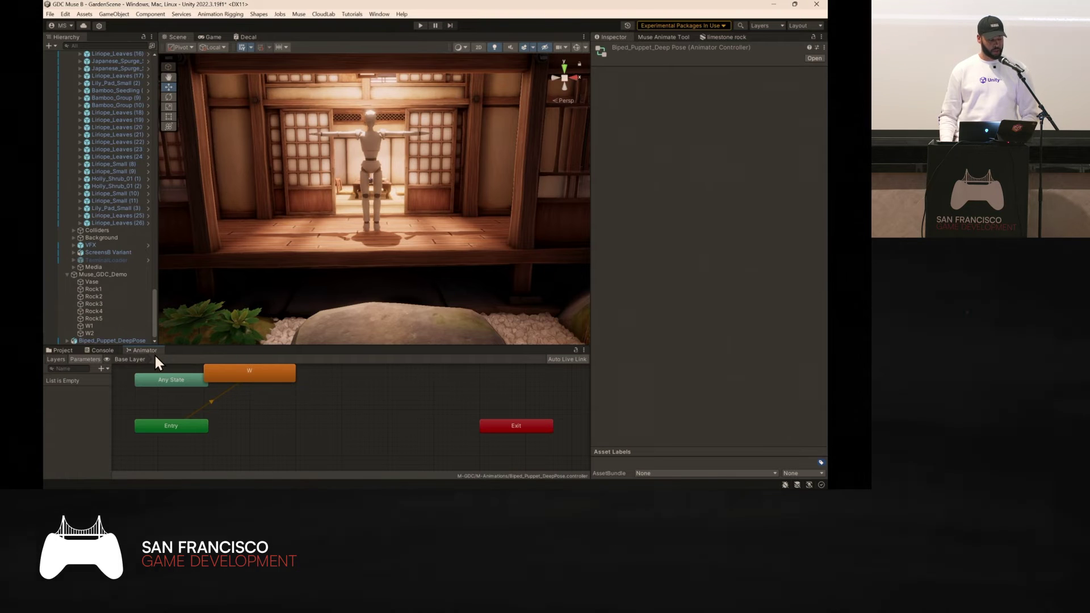
{"action": "left_click_drag", "start_coordinate": [153, 352], "coordinate": [537, 423]}
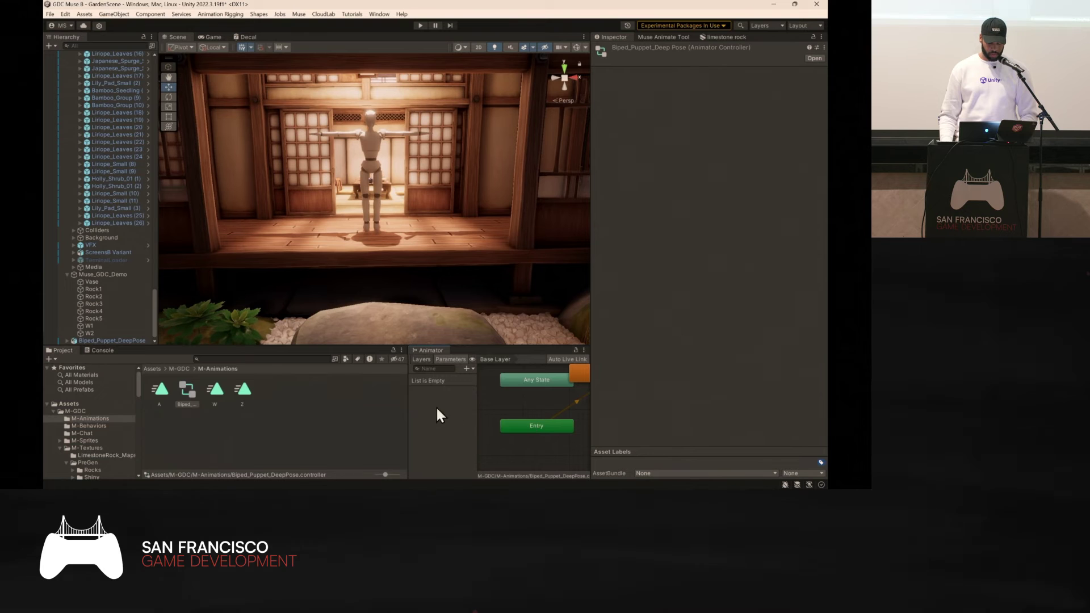
{"action": "left_click_drag", "start_coordinate": [408, 400], "coordinate": [286, 424]}
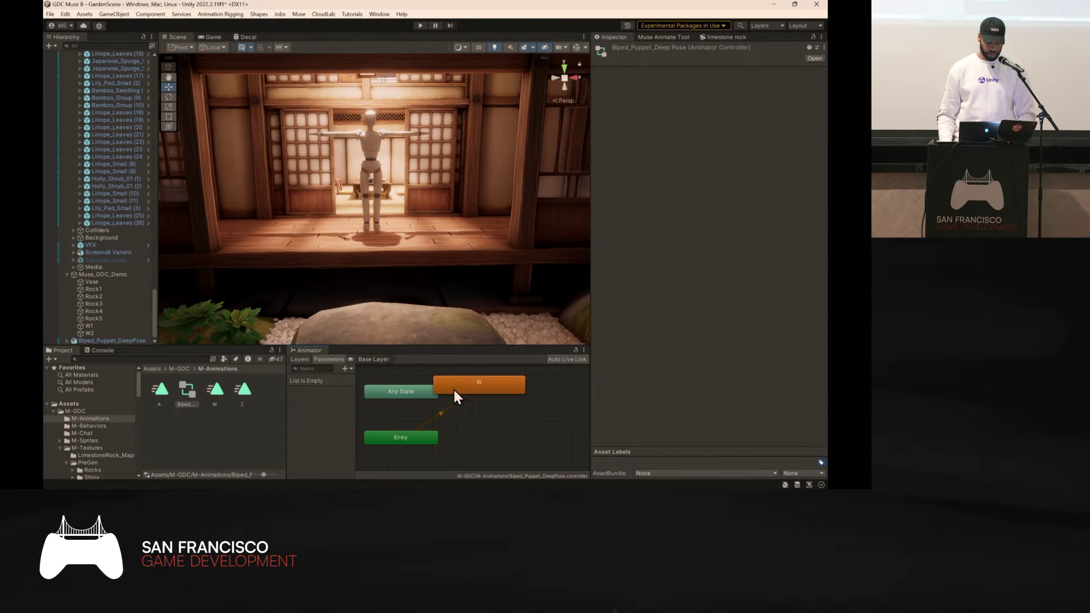
Add a trigger parameter named "Alert" to the animator controller.
{"action": "left_click", "coordinate": [344, 368]}
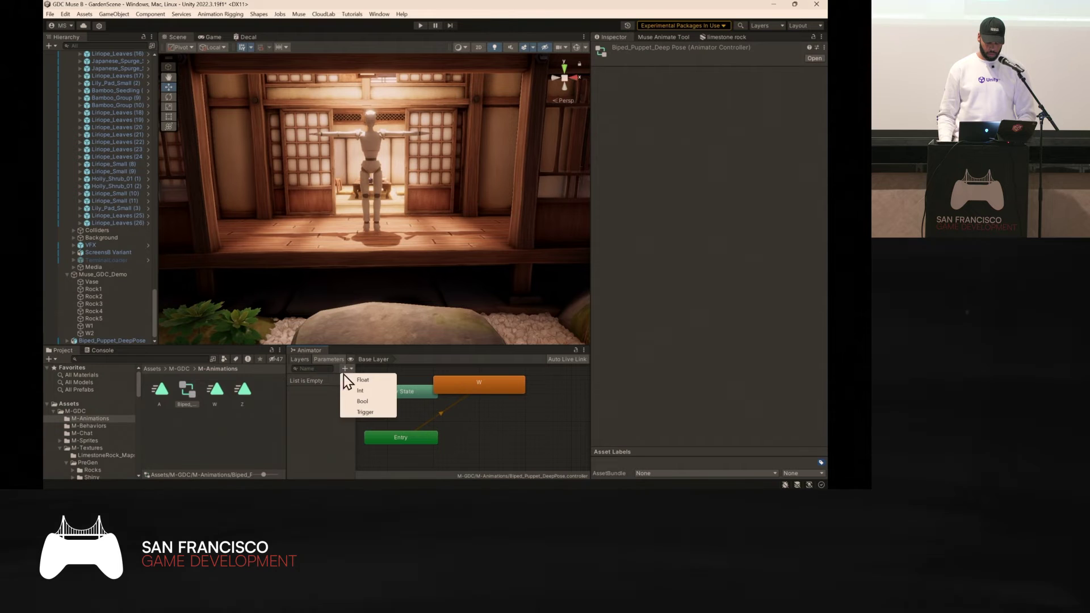
{"action": "left_click", "coordinate": [366, 413]}
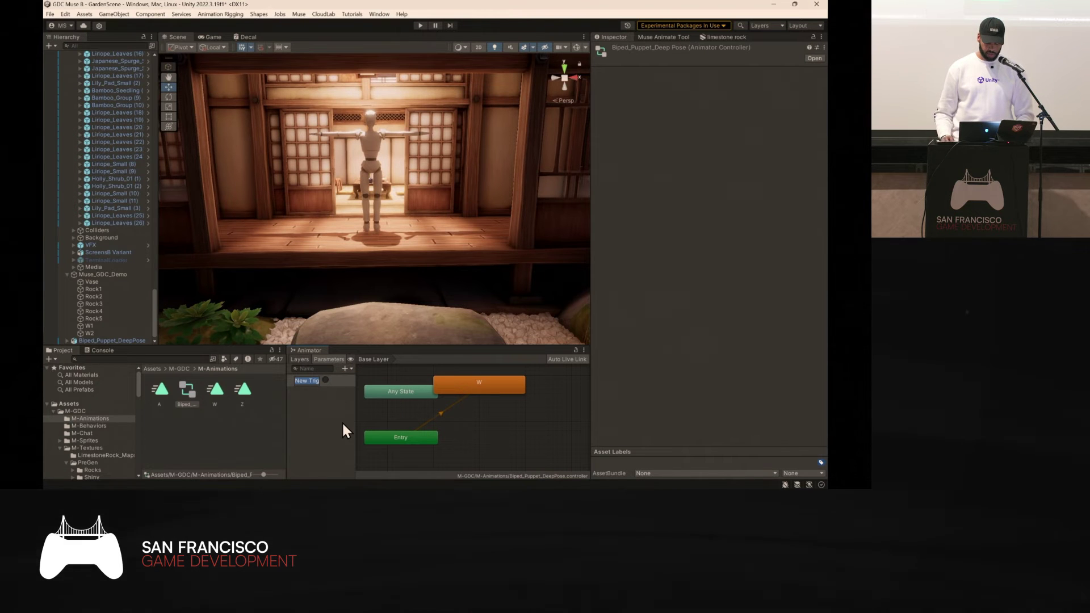
{"action": "type", "text": "Alert"}
{"action": "key", "text": "Return"}
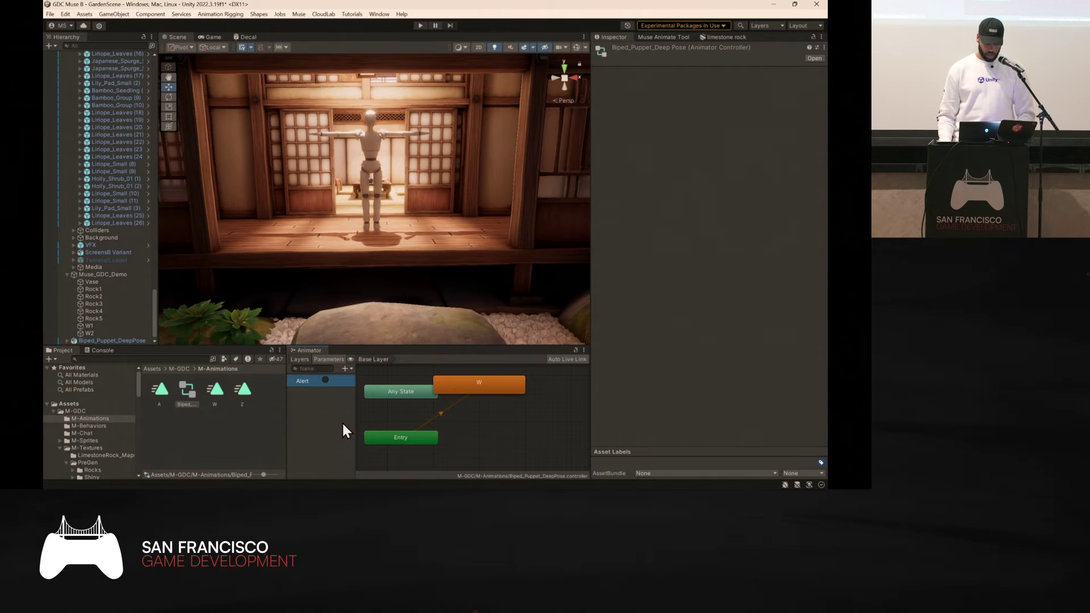
Add the A clip as a state below W and create a transition from W to A.
{"action": "left_click_drag", "start_coordinate": [163, 391], "coordinate": [489, 452]}
{"action": "right_click", "coordinate": [486, 390]}
{"action": "left_click", "coordinate": [508, 394]}
{"action": "left_click", "coordinate": [536, 451]}
{"action": "left_click_drag", "start_coordinate": [536, 450], "coordinate": [511, 439]}
Turn off Apply Root Motion in the biped character's Animator component.
{"action": "left_click", "coordinate": [377, 154]}
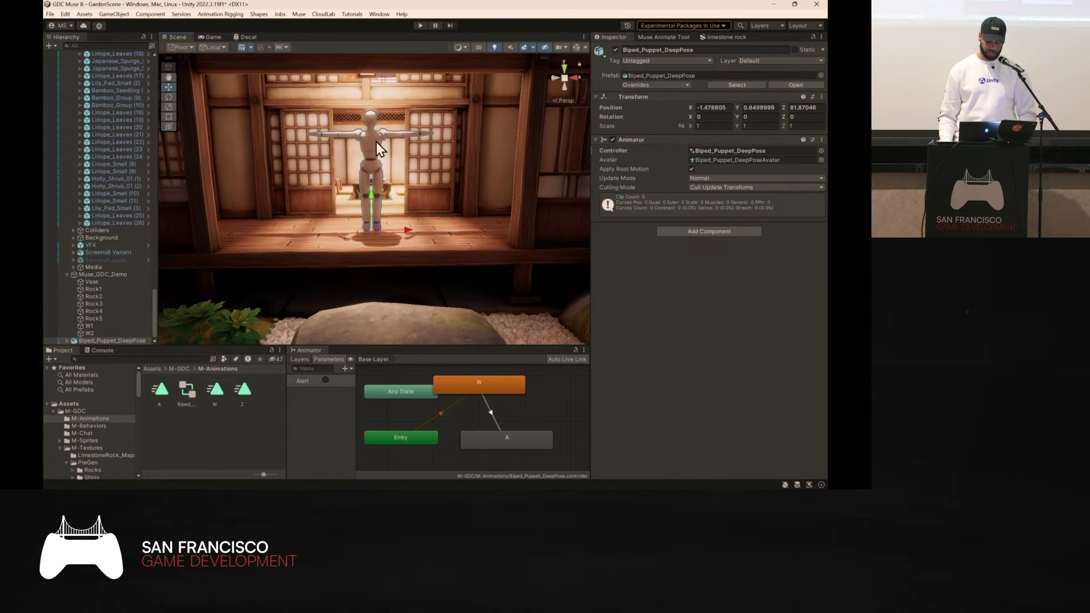
{"action": "left_click", "coordinate": [690, 169]}
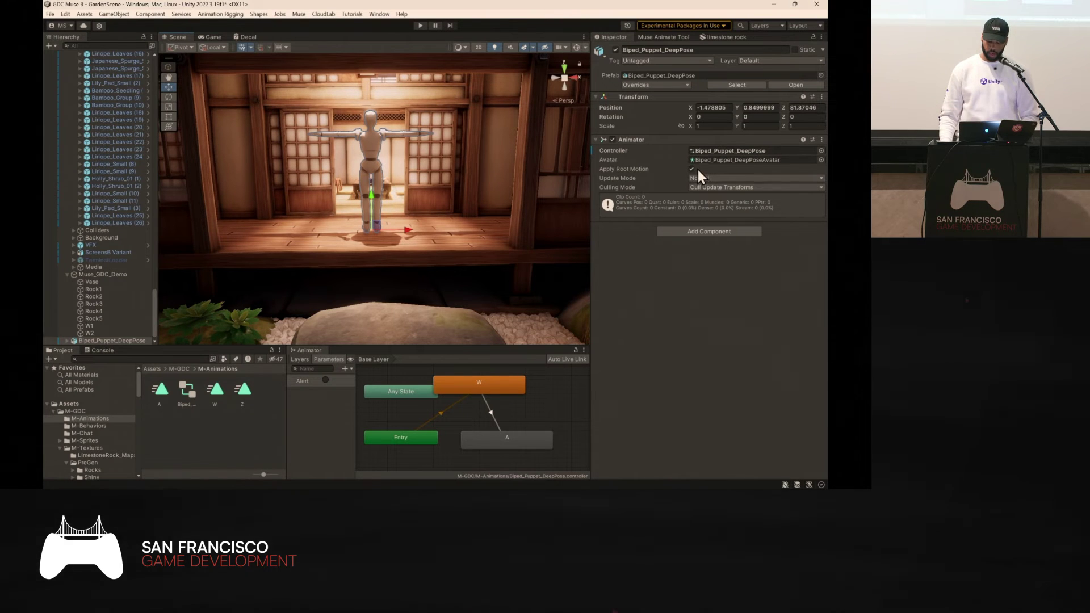
{"action": "left_click", "coordinate": [691, 168]}
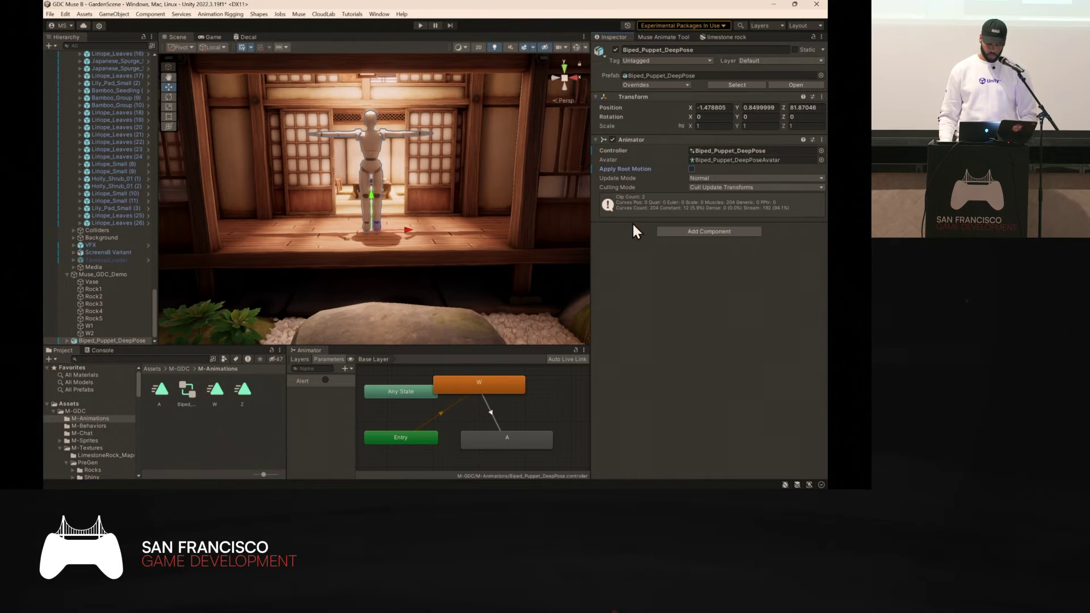
Disable exit time on the W to A transition, set its duration to 0 and add the Alert condition.
{"action": "left_click", "coordinate": [491, 412]}
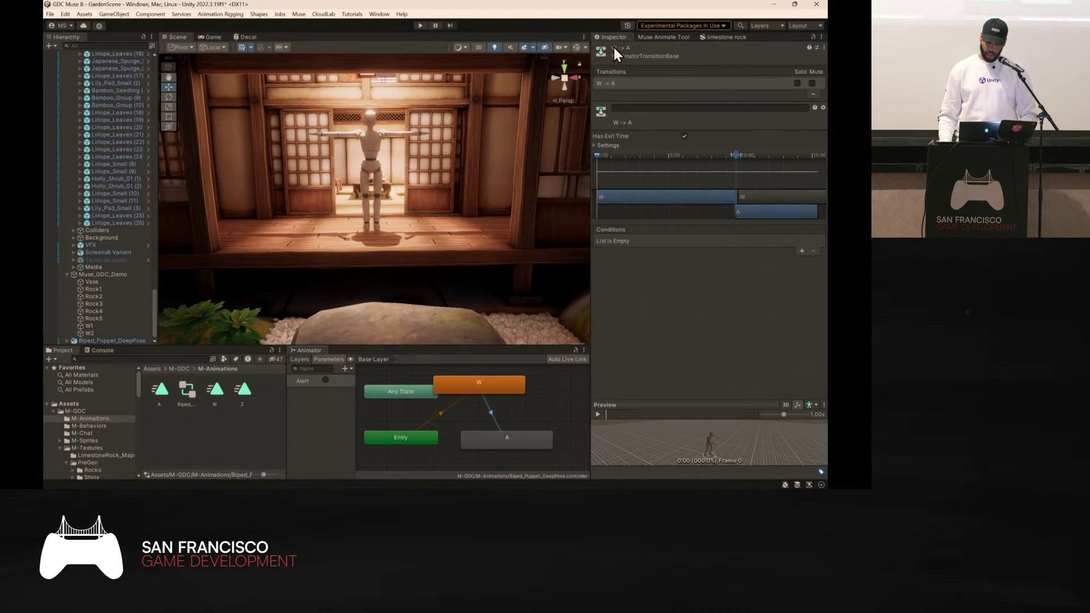
{"action": "left_click", "coordinate": [595, 146]}
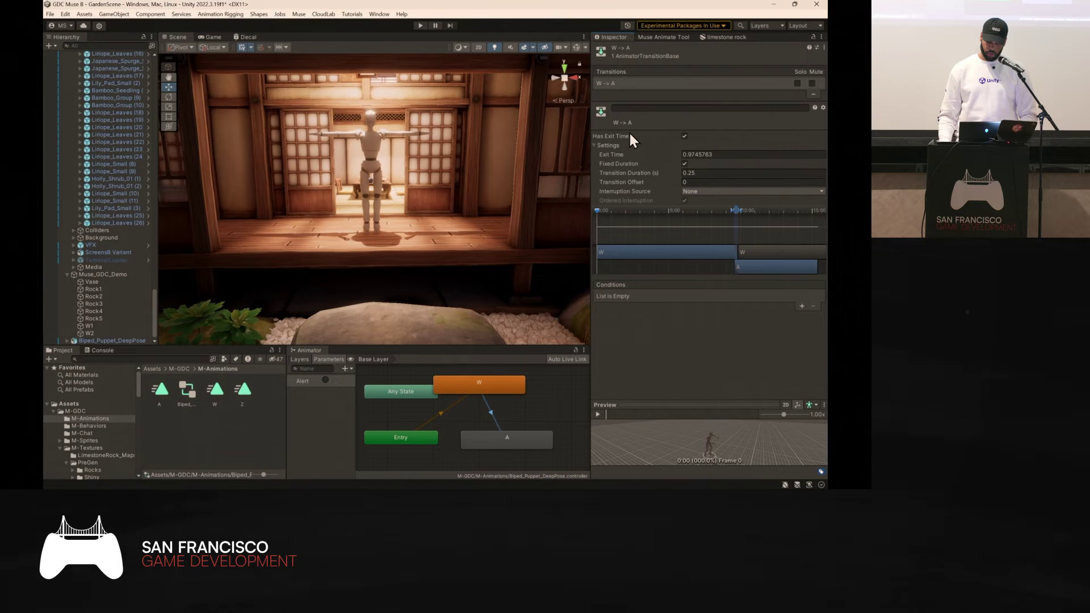
{"action": "left_click", "coordinate": [684, 136]}
{"action": "left_click", "coordinate": [695, 173]}
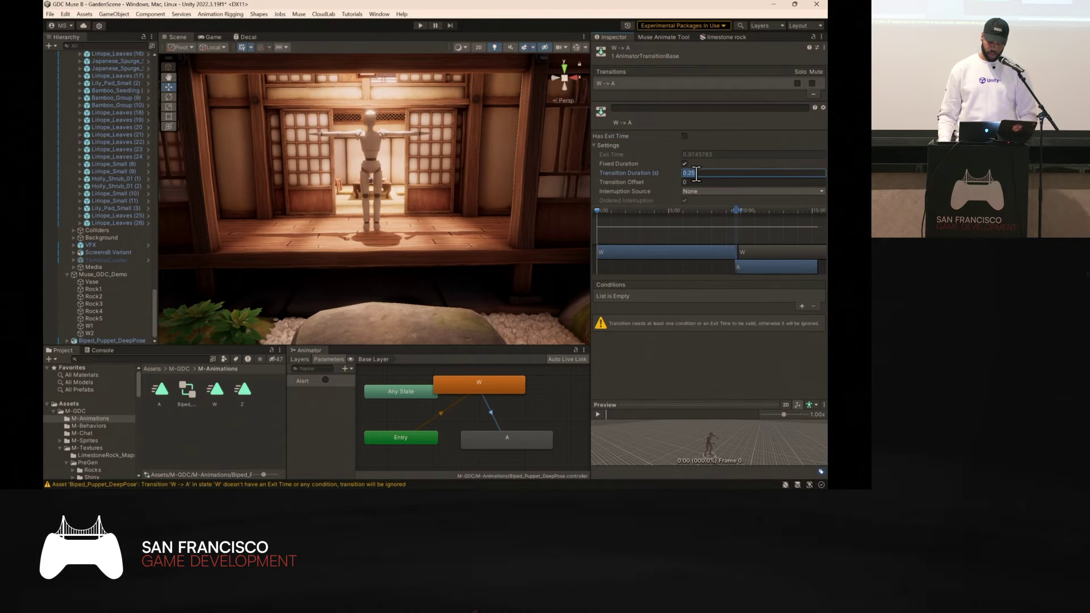
{"action": "type", "text": "0"}
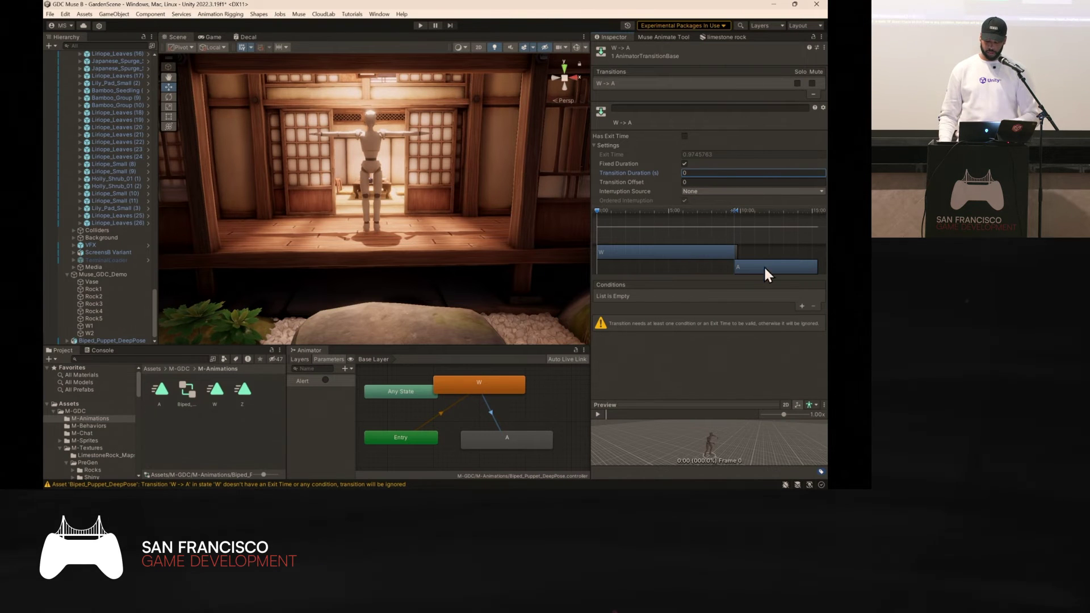
{"action": "left_click", "coordinate": [802, 306]}
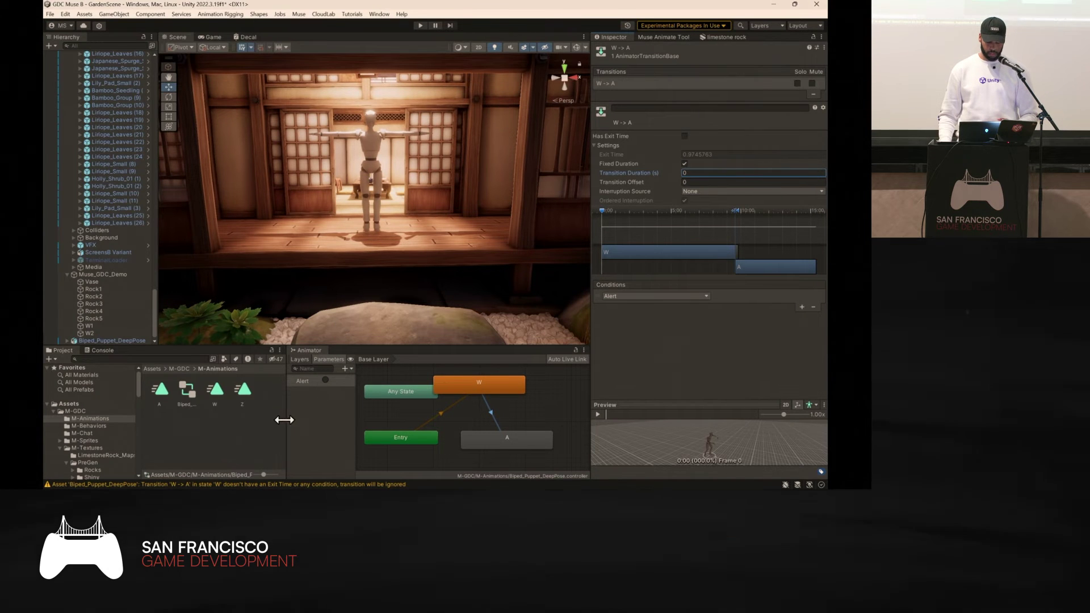
Widen the project assets area slightly, then run the garden scene in play mode and stop it.
{"action": "left_click_drag", "start_coordinate": [285, 413], "coordinate": [312, 405]}
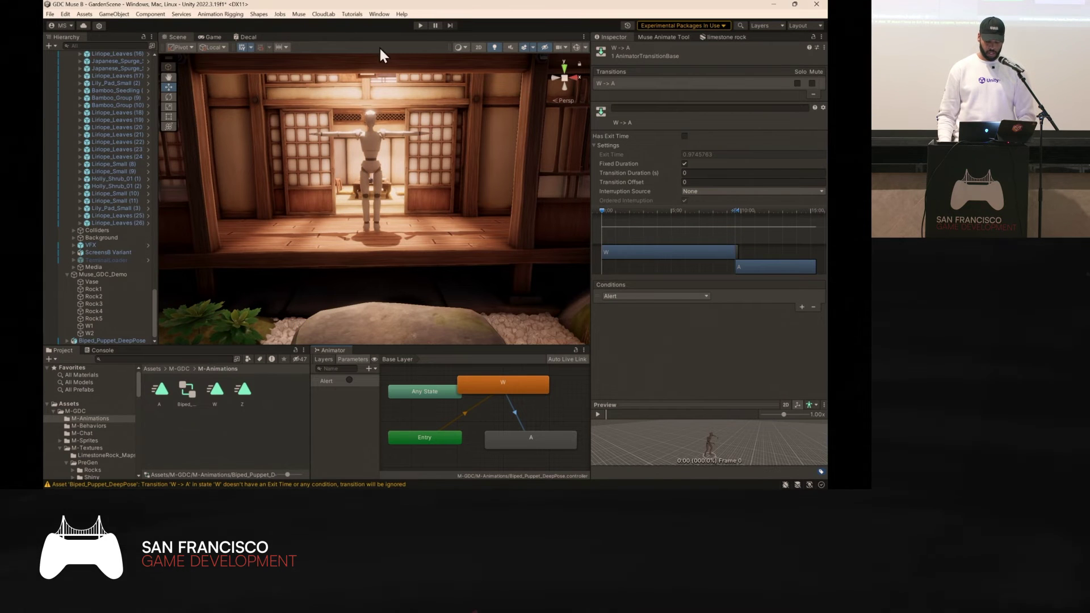
{"action": "left_click", "coordinate": [419, 25]}
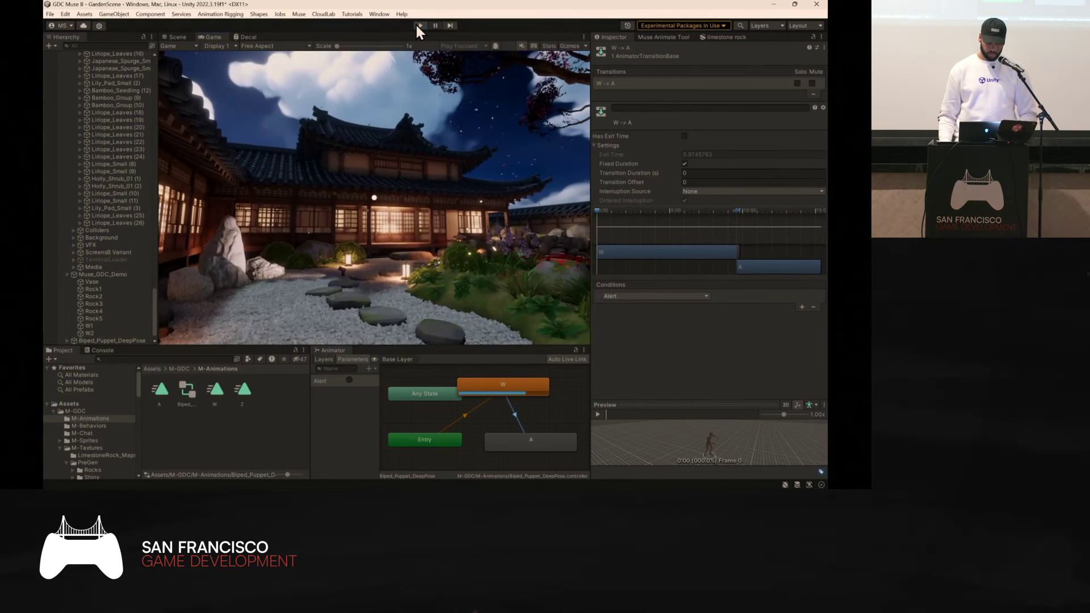
{"action": "left_click", "coordinate": [420, 25]}
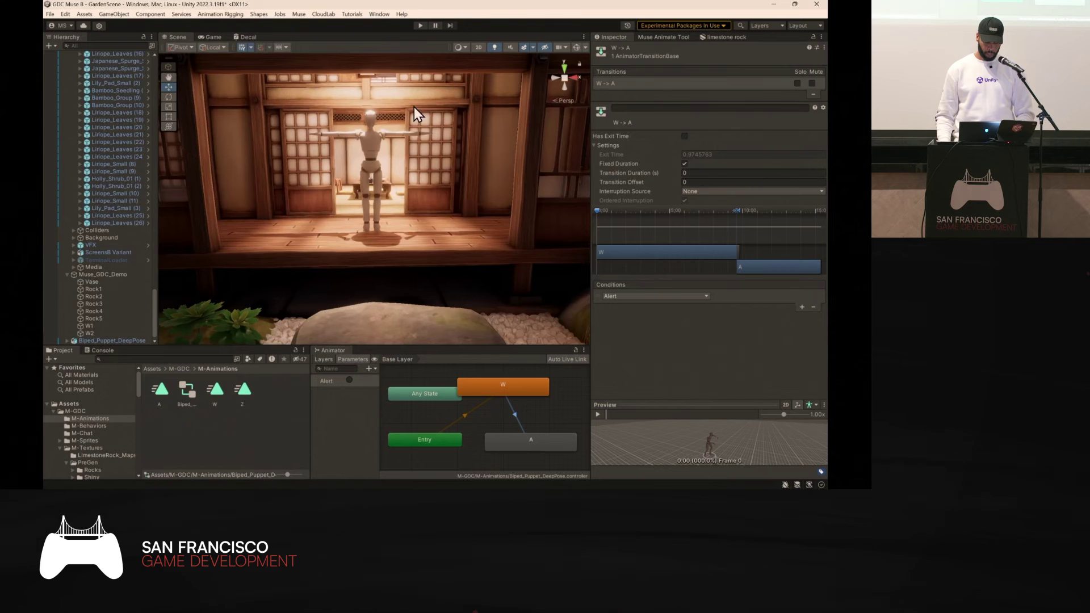
Create a Muse Behavior graph asset in the root Assets folder.
{"action": "left_click", "coordinate": [155, 369]}
{"action": "right_click", "coordinate": [225, 427]}
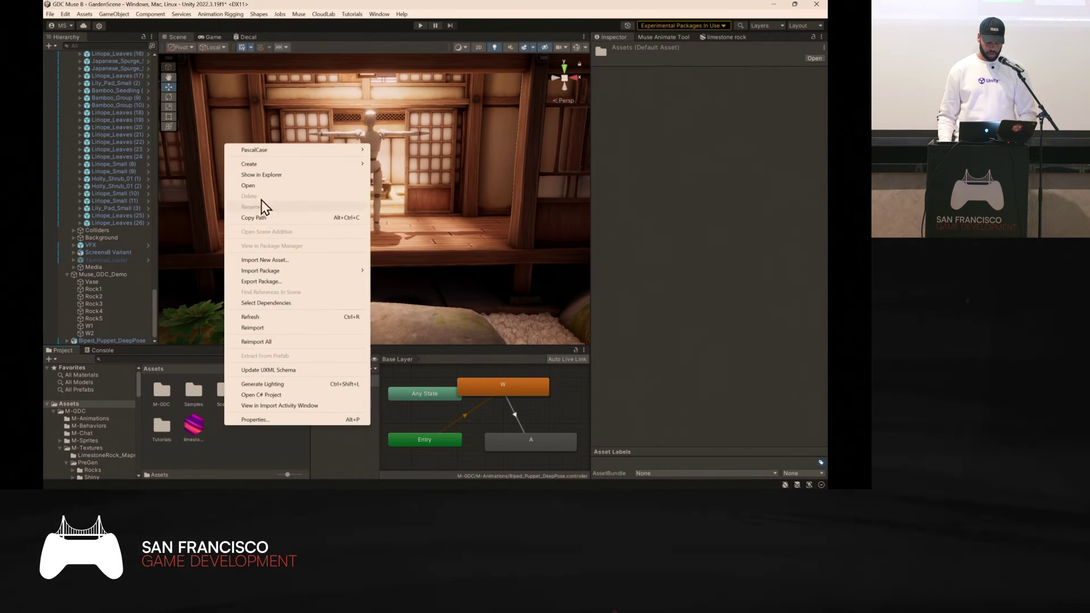
{"action": "mouse_move", "coordinate": [282, 166]}
{"action": "mouse_move", "coordinate": [429, 39]}
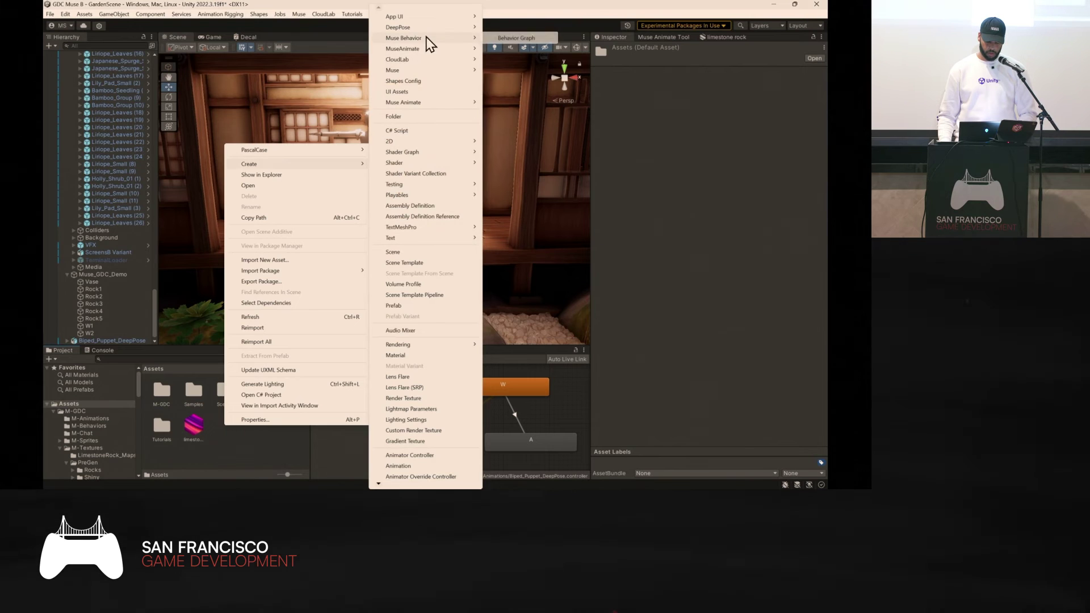
{"action": "left_click", "coordinate": [506, 37]}
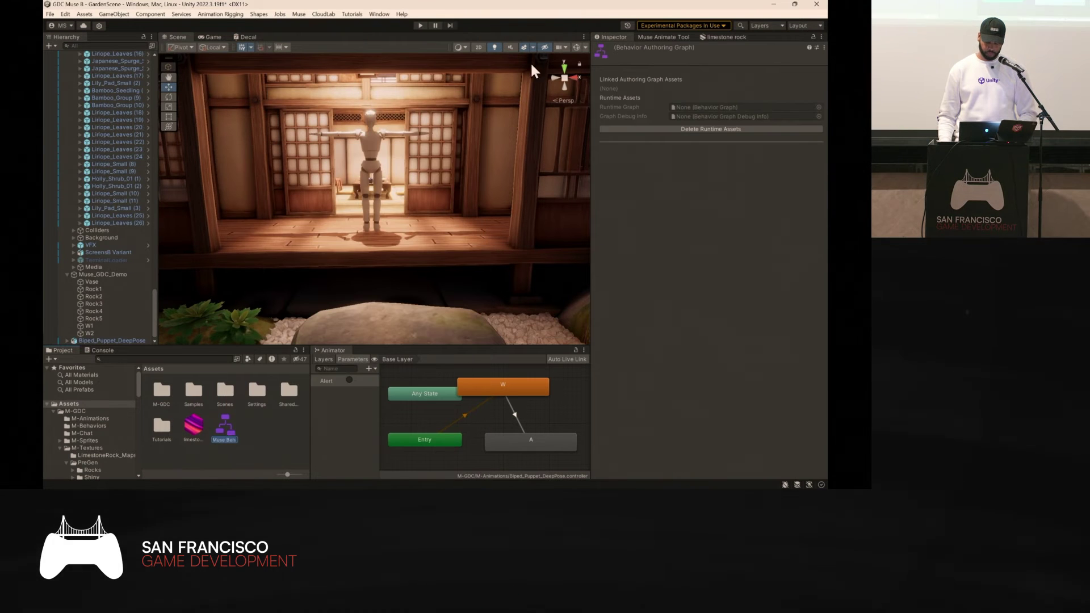
Name the new behavior graph asset patrol and open it for editing.
{"action": "type", "text": "patrol"}
{"action": "key", "text": "Return"}
{"action": "double_click", "coordinate": [225, 425]}
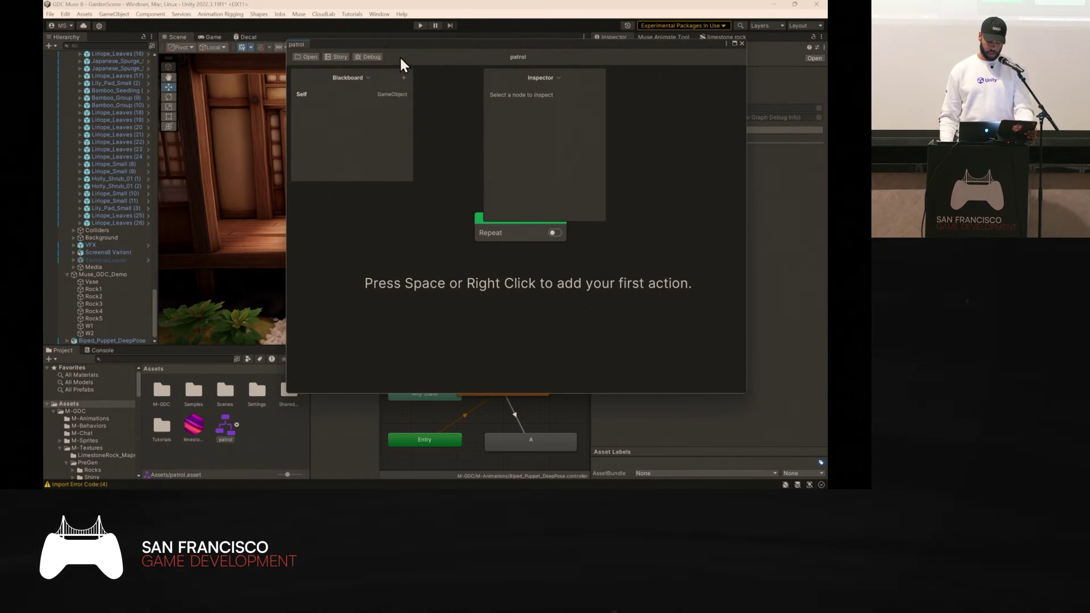
Dock the patrol graph window beside the Inspector and widen its area to show the On Start node.
{"action": "left_click_drag", "start_coordinate": [404, 50], "coordinate": [387, 87]}
{"action": "left_click_drag", "start_coordinate": [285, 83], "coordinate": [645, 38]}
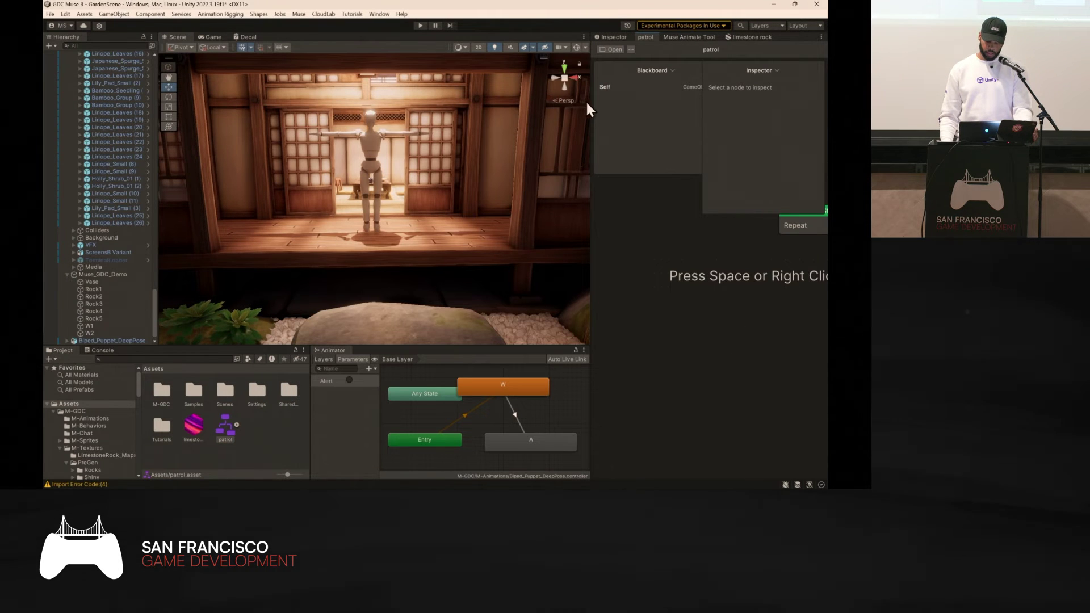
{"action": "left_click_drag", "start_coordinate": [591, 103], "coordinate": [434, 145]}
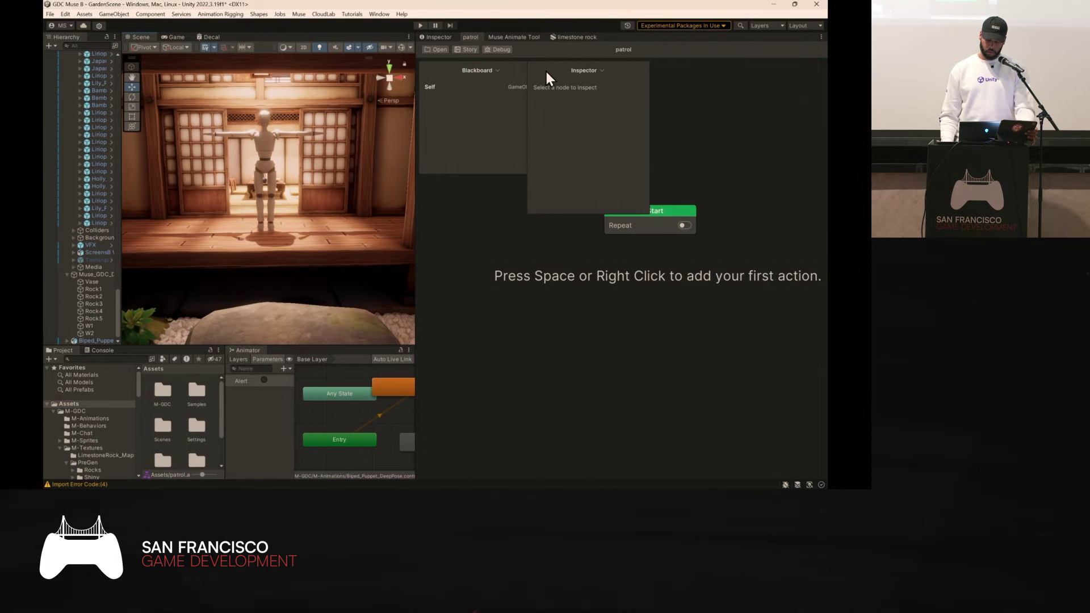
Move the graph's node inspector clear of the canvas and reposition the On Start node between the two overlays.
{"action": "left_click_drag", "start_coordinate": [549, 71], "coordinate": [760, 69]}
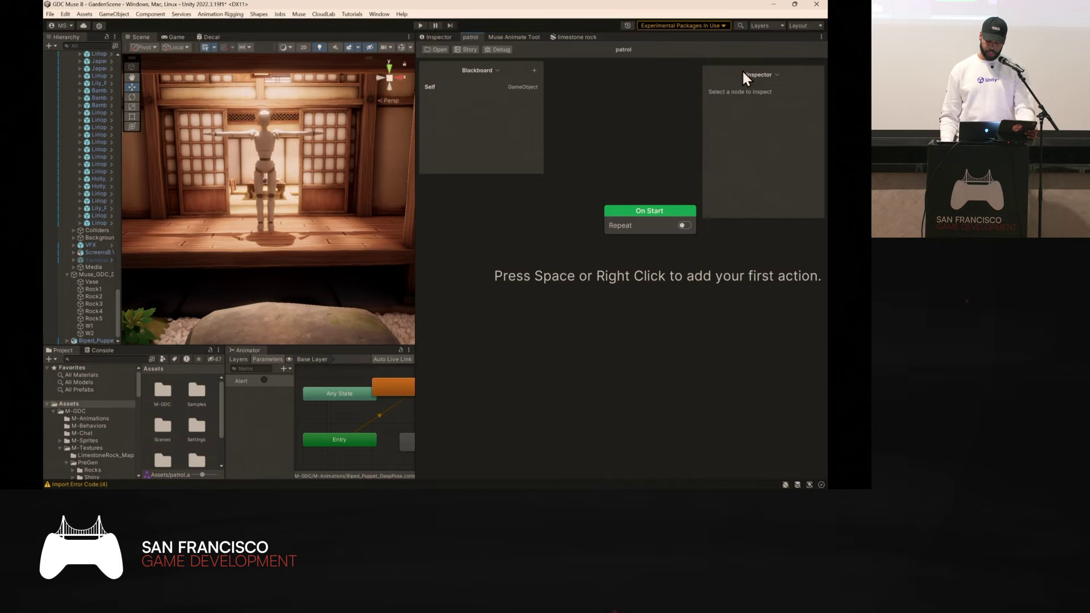
{"action": "left_click", "coordinate": [662, 220]}
{"action": "left_click_drag", "start_coordinate": [662, 220], "coordinate": [623, 238]}
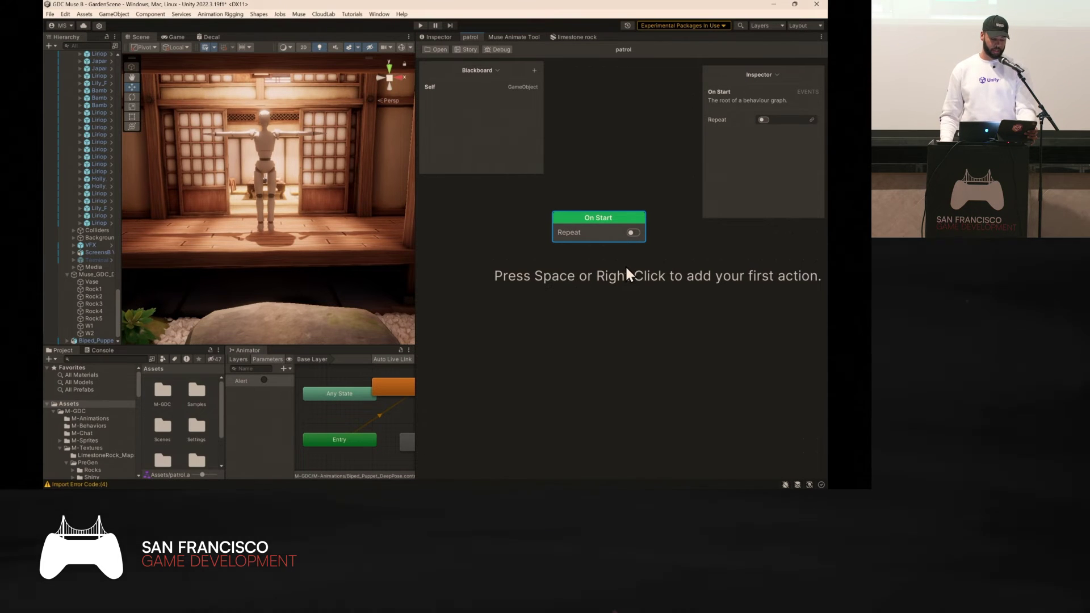
{"action": "left_click", "coordinate": [602, 321]}
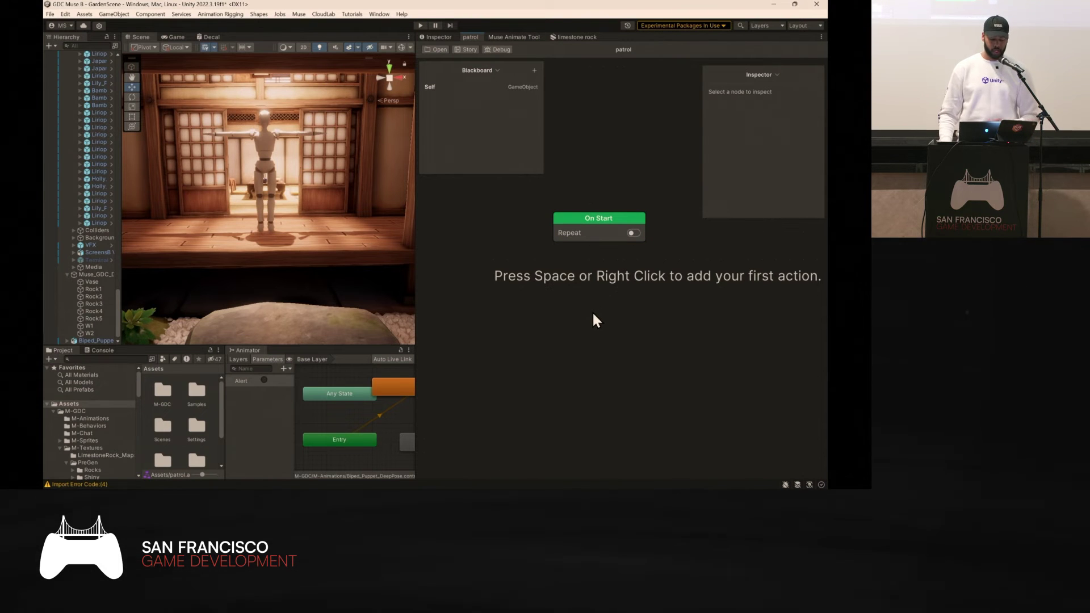
Add a Patrol action node to the graph and connect it beneath the On Start node.
{"action": "right_click", "coordinate": [564, 305]}
{"action": "left_click", "coordinate": [594, 312]}
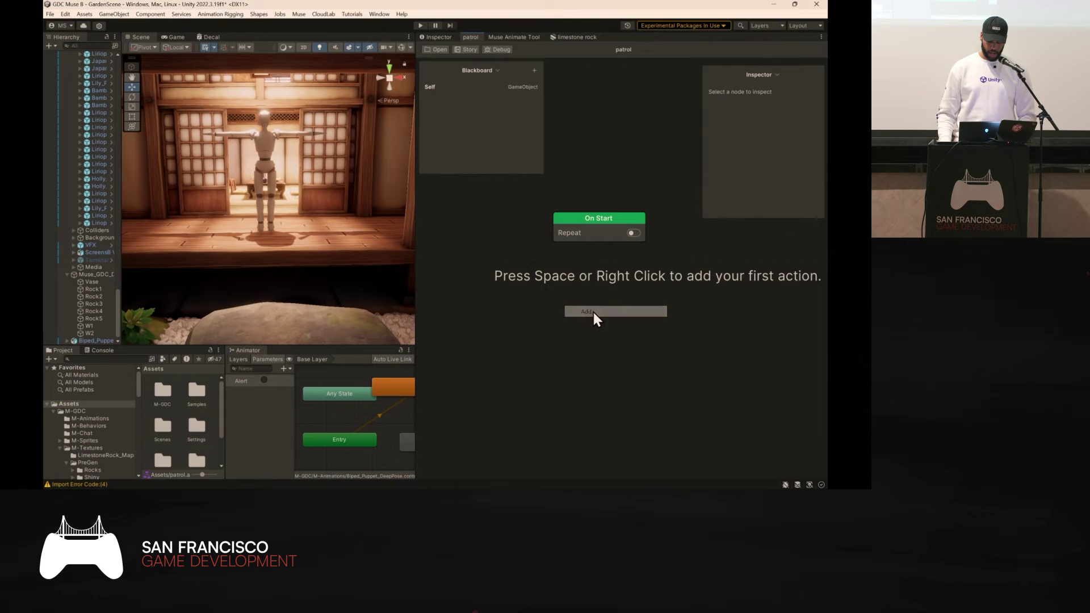
{"action": "type", "text": "patrol"}
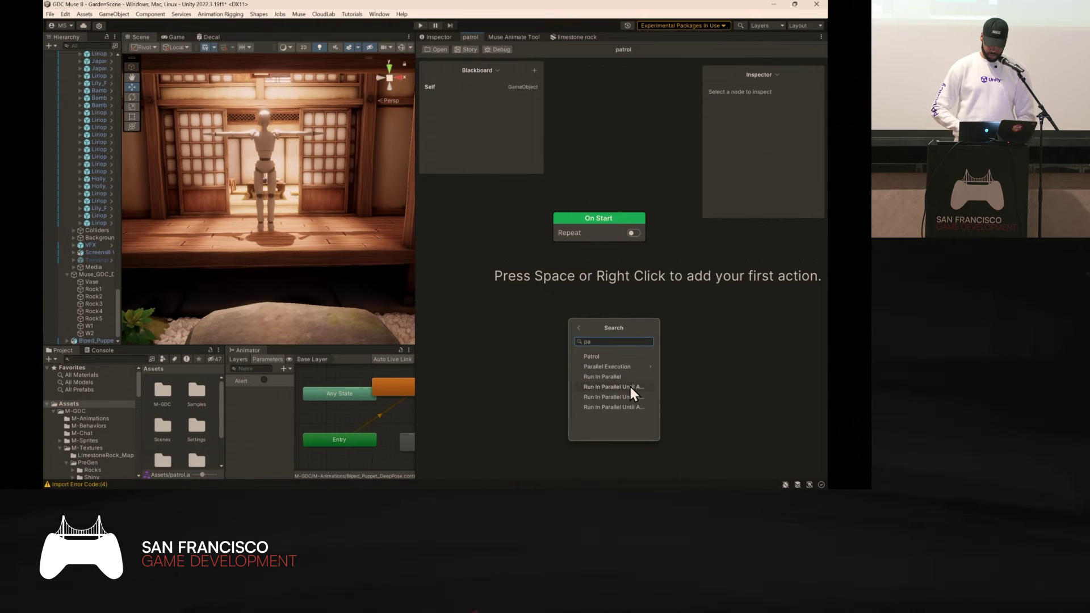
{"action": "left_click", "coordinate": [602, 361]}
{"action": "left_click_drag", "start_coordinate": [633, 310], "coordinate": [603, 254]}
{"action": "left_click", "coordinate": [591, 316]}
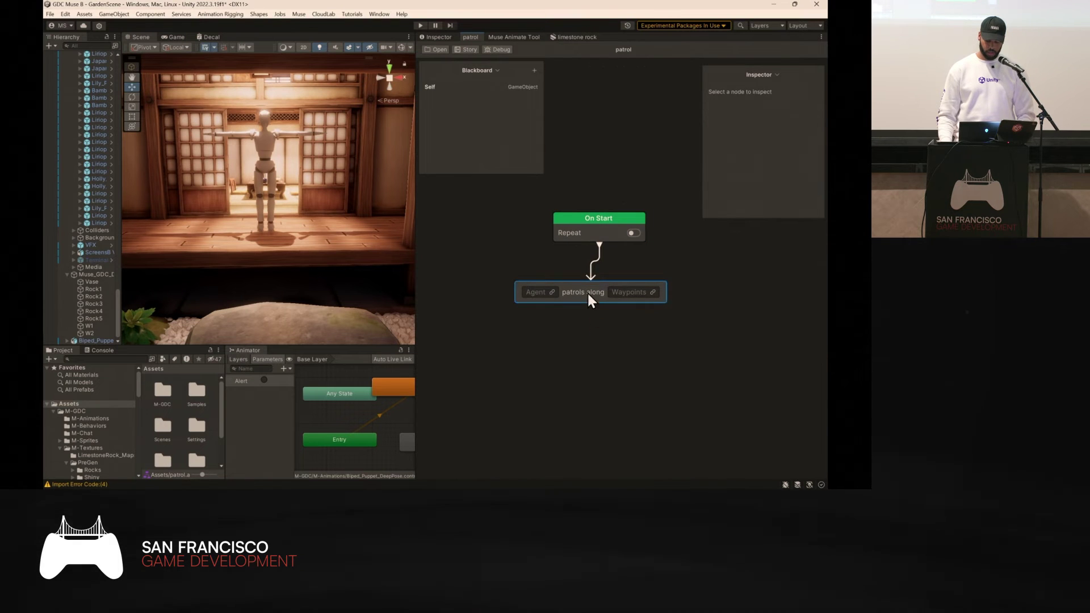
Open the Patrol node's PatrolAction.cs script and look through its code.
{"action": "left_click", "coordinate": [595, 292]}
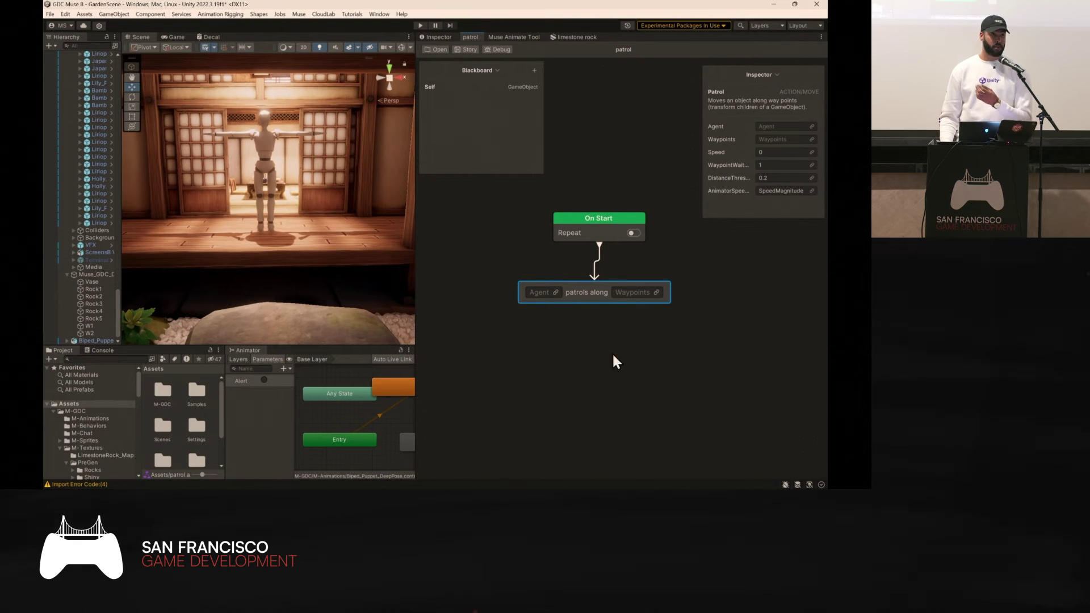
{"action": "right_click", "coordinate": [588, 291]}
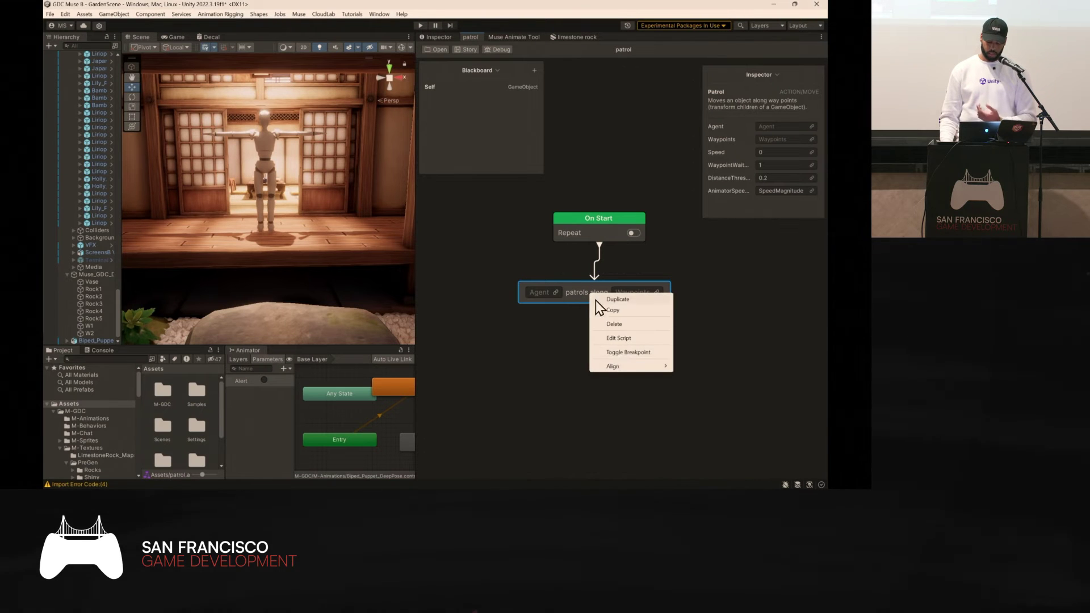
{"action": "left_click", "coordinate": [621, 339]}
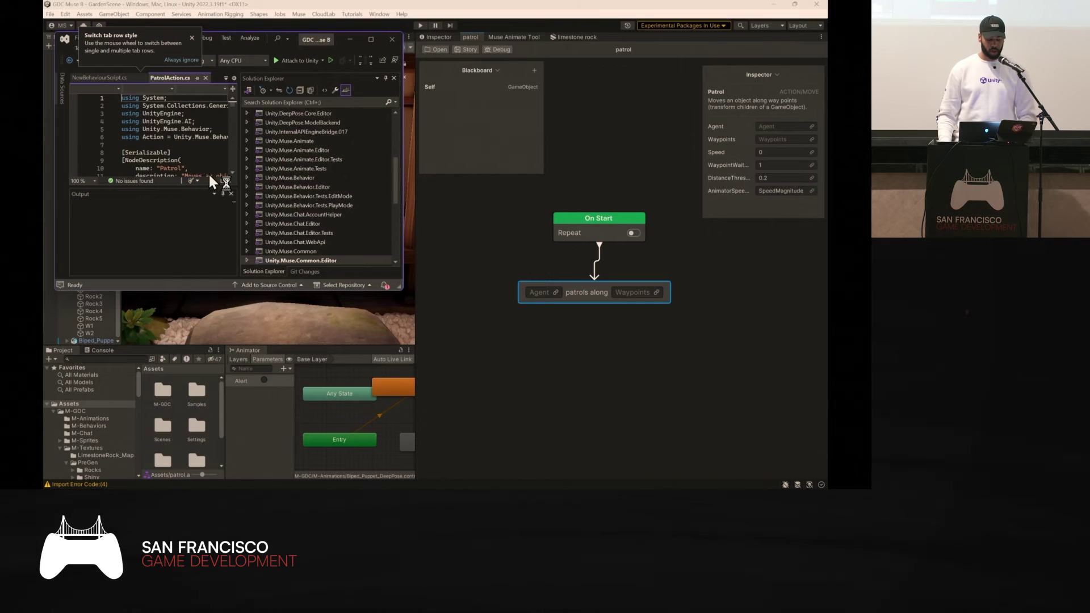
{"action": "scroll", "coordinate": [202, 134], "scroll_direction": "down", "scroll_amount": 15}
{"action": "scroll", "coordinate": [202, 134], "scroll_direction": "down", "scroll_amount": 5}
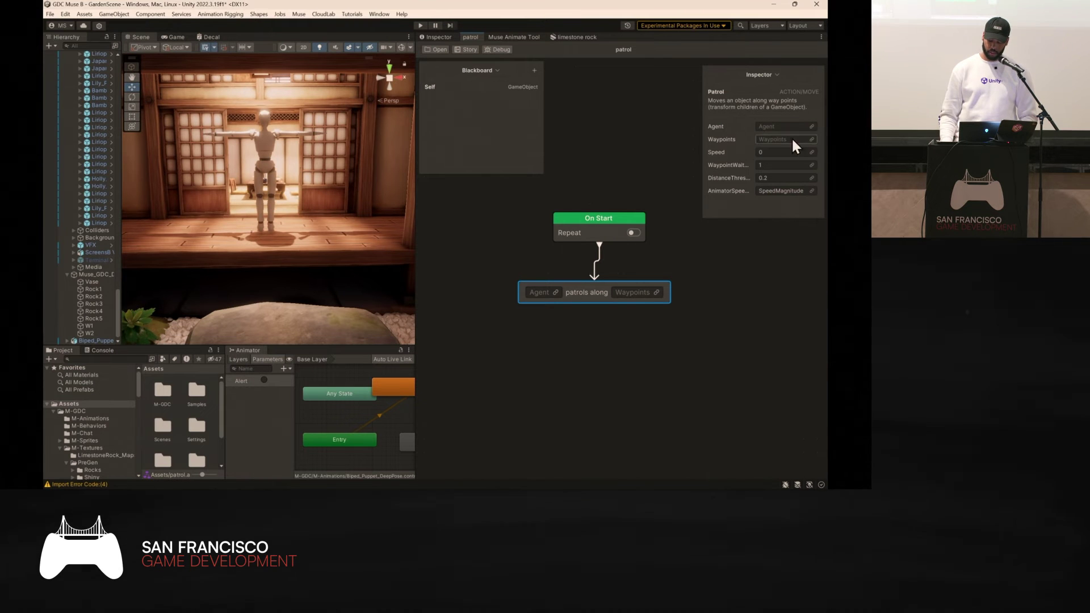
Link the Patrol node's Agent to the Self variable and rename that blackboard variable guard.
{"action": "left_click", "coordinate": [810, 126]}
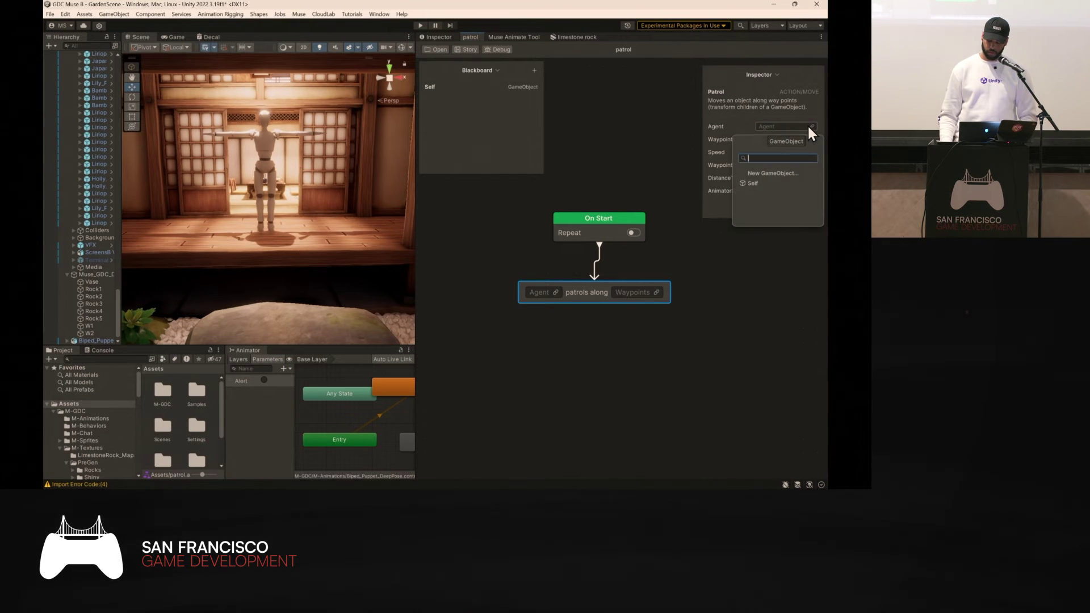
{"action": "left_click", "coordinate": [783, 183]}
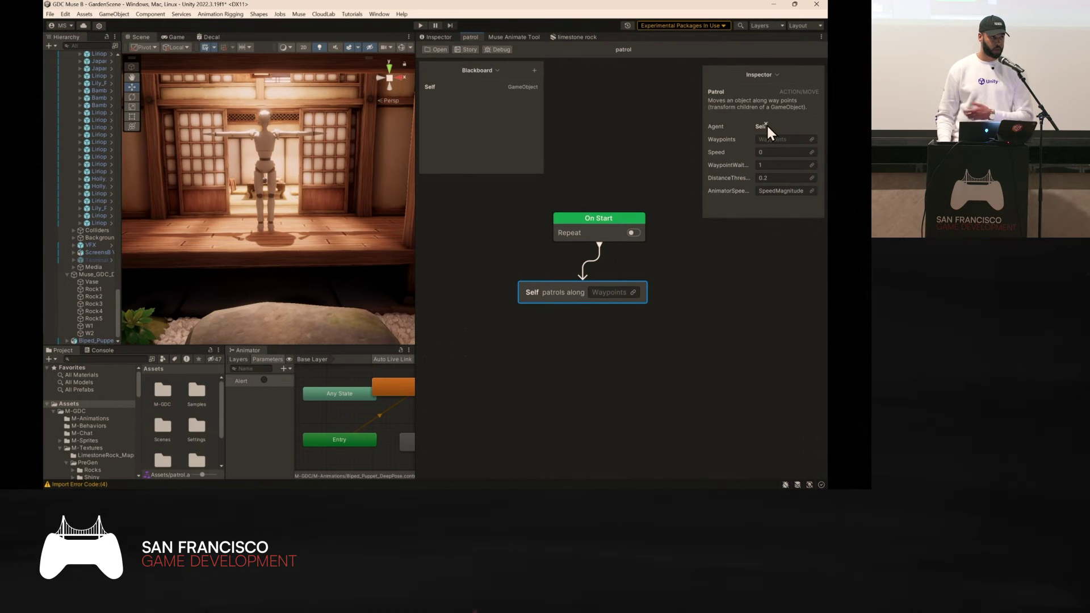
{"action": "double_click", "coordinate": [429, 86]}
{"action": "type", "text": "guar"}
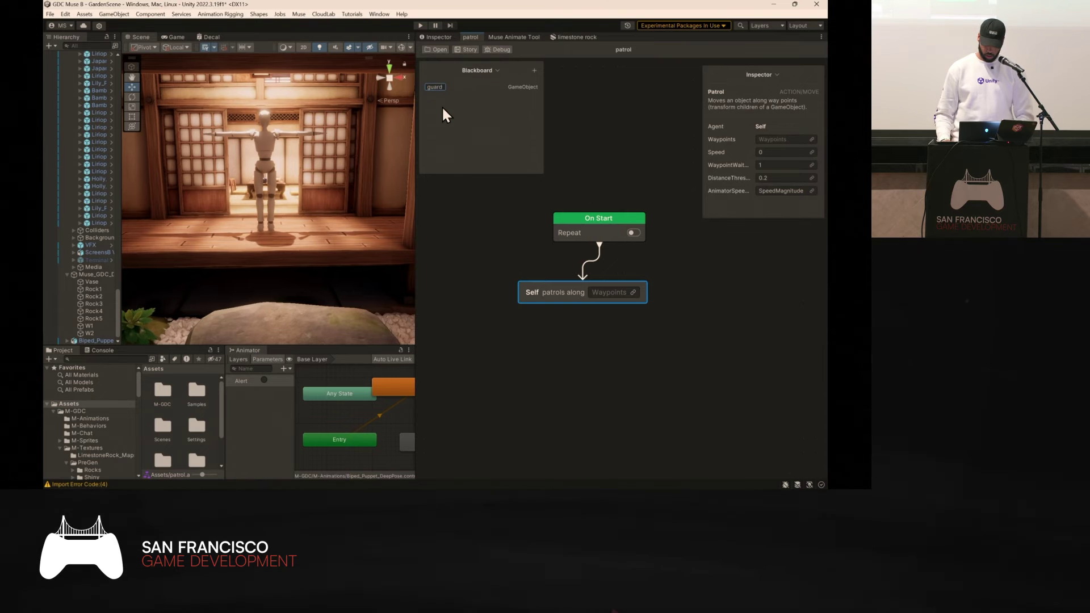
{"action": "type", "text": "d"}
{"action": "key", "text": "Return"}
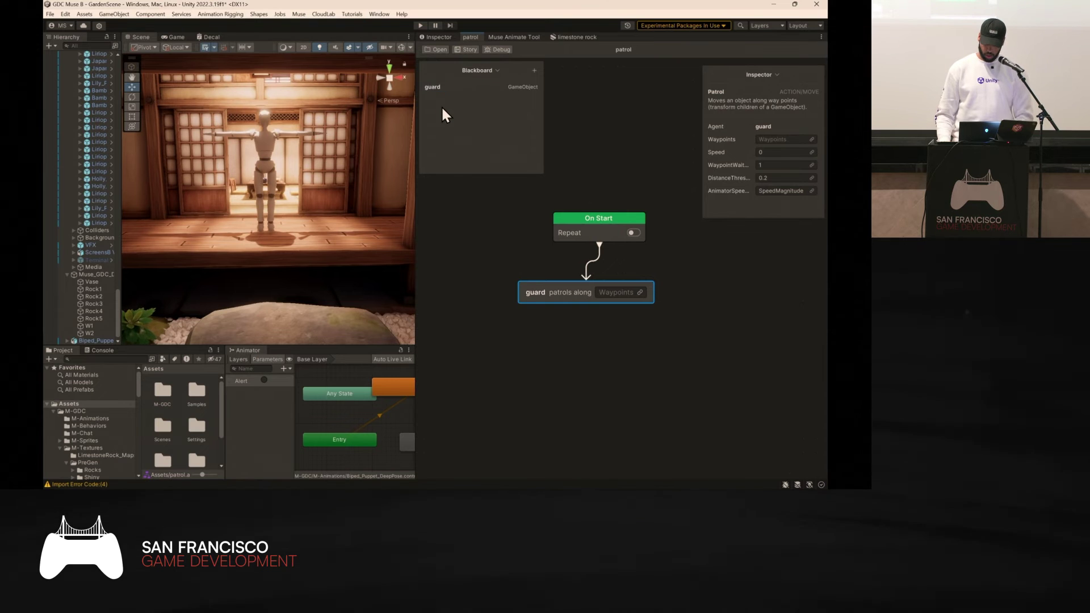
Link the Patrol node's Waypoints to a new GameObject list variable named w and give it two elements.
{"action": "left_click", "coordinate": [812, 140]}
{"action": "left_click", "coordinate": [793, 179]}
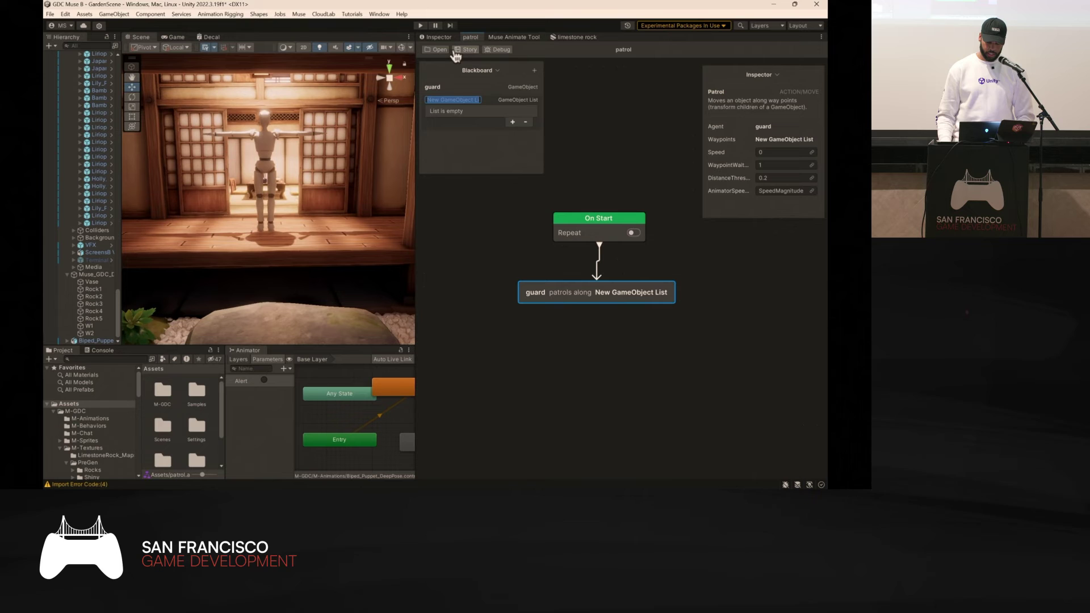
{"action": "type", "text": "w"}
{"action": "key", "text": "Return"}
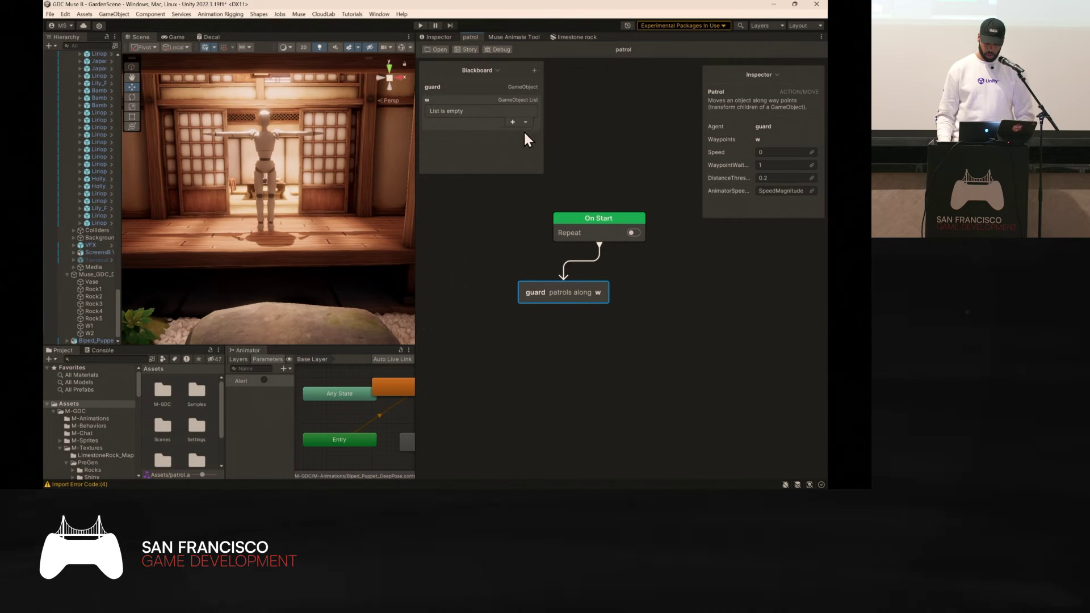
{"action": "left_click", "coordinate": [512, 121]}
{"action": "left_click", "coordinate": [511, 120]}
Inspect the locations of waypoints W1 and W2 in the garden scene.
{"action": "right_click_drag", "start_coordinate": [266, 198], "coordinate": [282, 192]}
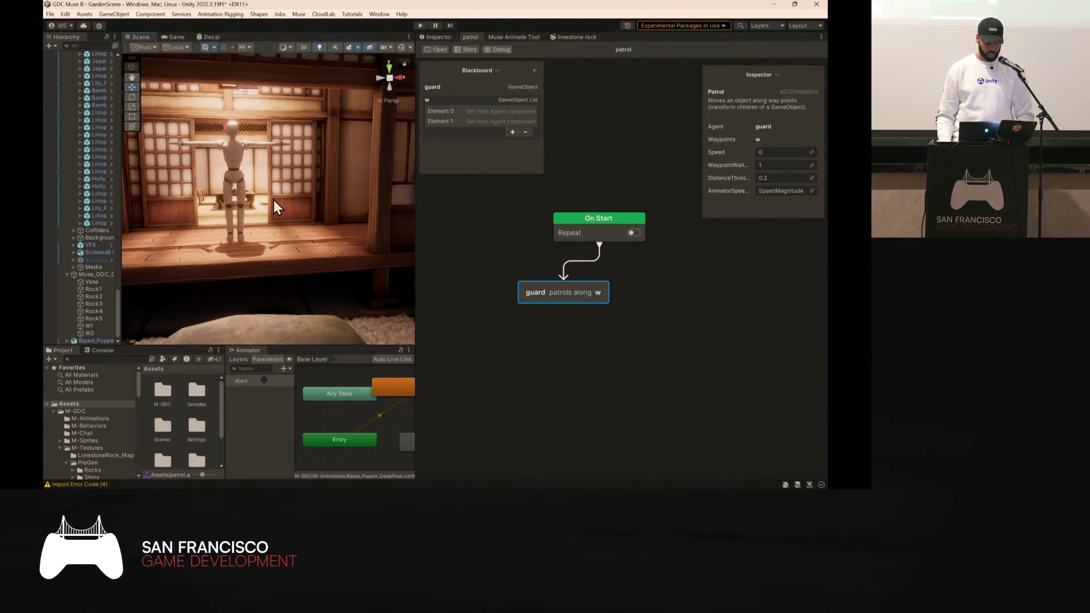
{"action": "double_click", "coordinate": [89, 326]}
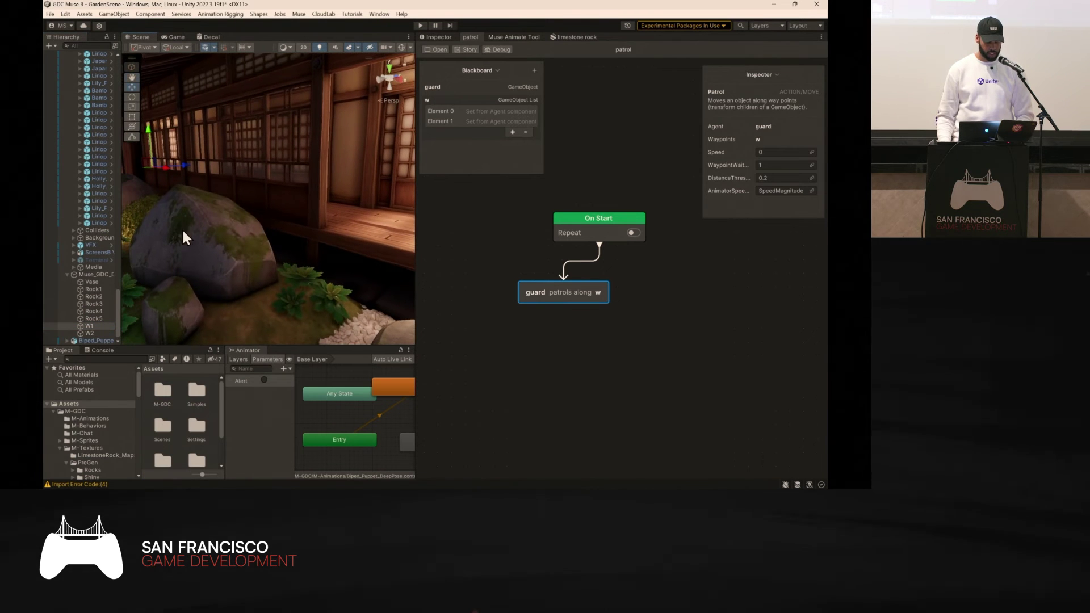
{"action": "left_click", "coordinate": [90, 333]}
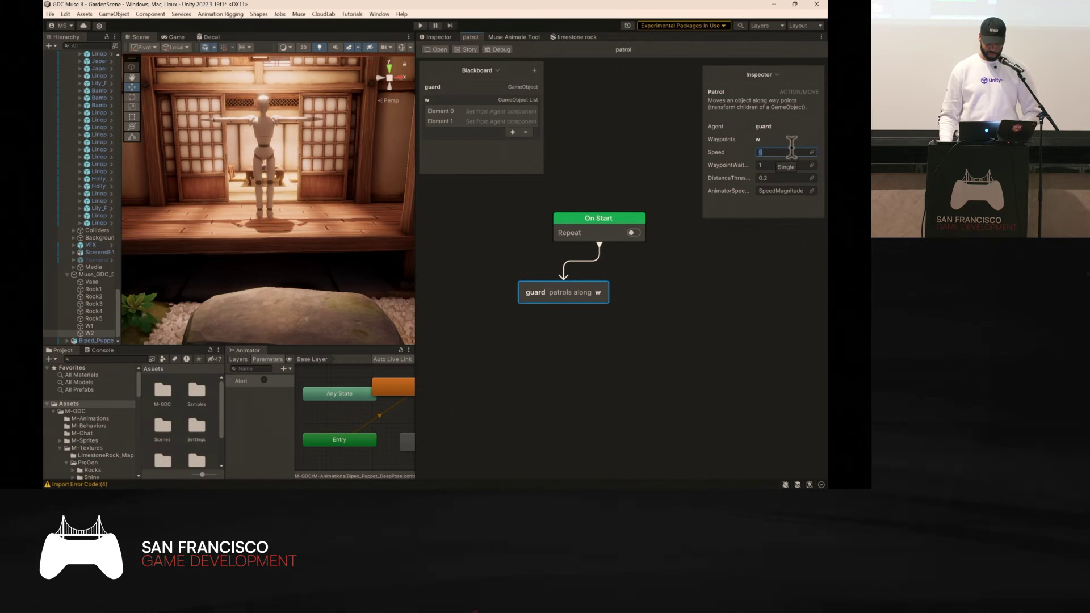
Set the Patrol node's speed to 1.5, waypoint wait time to 0 and distance threshold to 0.5.
{"action": "type", "text": ".5"}
{"action": "left_click", "coordinate": [794, 164]}
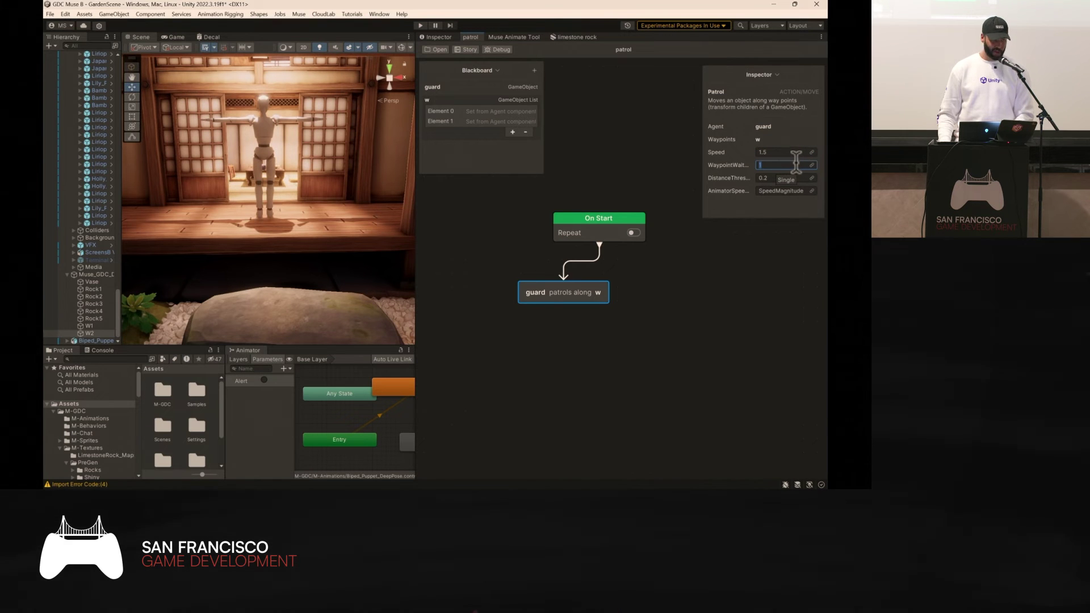
{"action": "type", "text": "0"}
{"action": "left_click", "coordinate": [802, 174]}
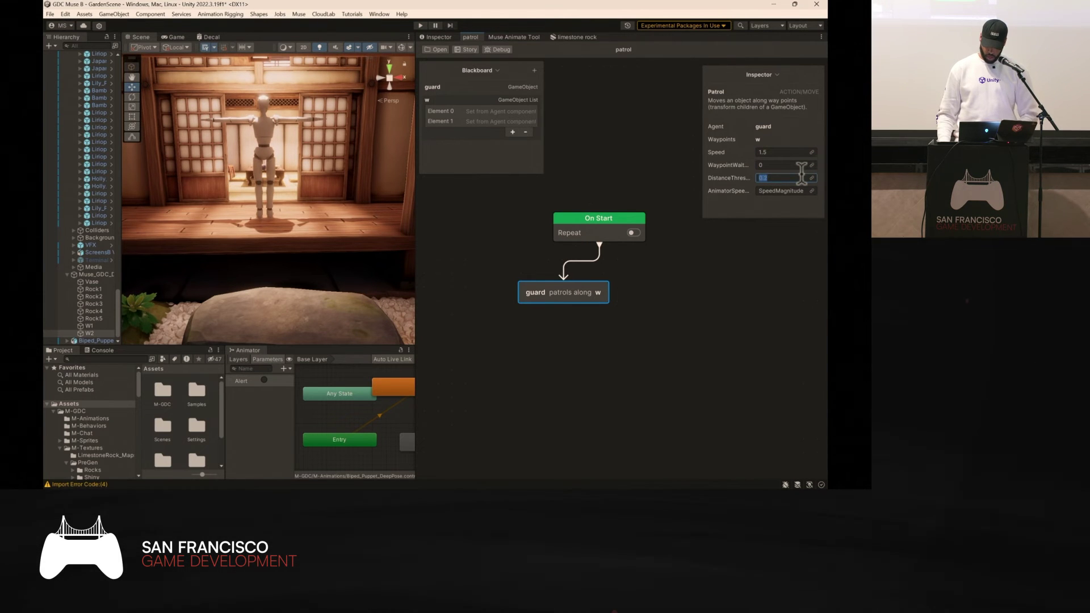
{"action": "type", "text": "."}
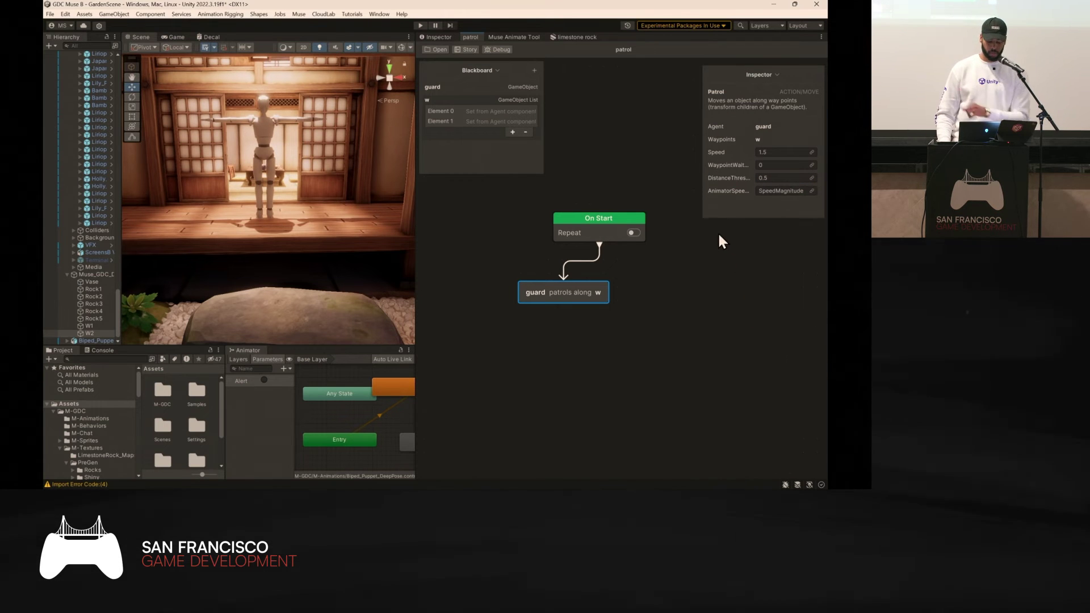
{"action": "left_click", "coordinate": [663, 278]}
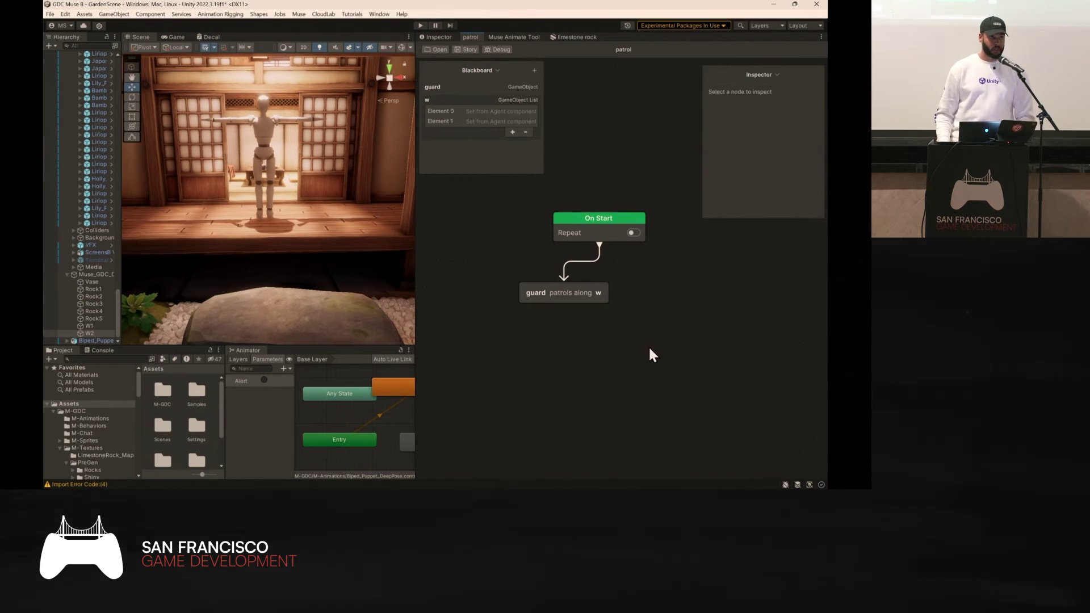
Add a Behavior Graph Agent component to the Biped_Puppet_DeepPose character.
{"action": "left_click", "coordinate": [498, 50]}
{"action": "left_click", "coordinate": [587, 118]}
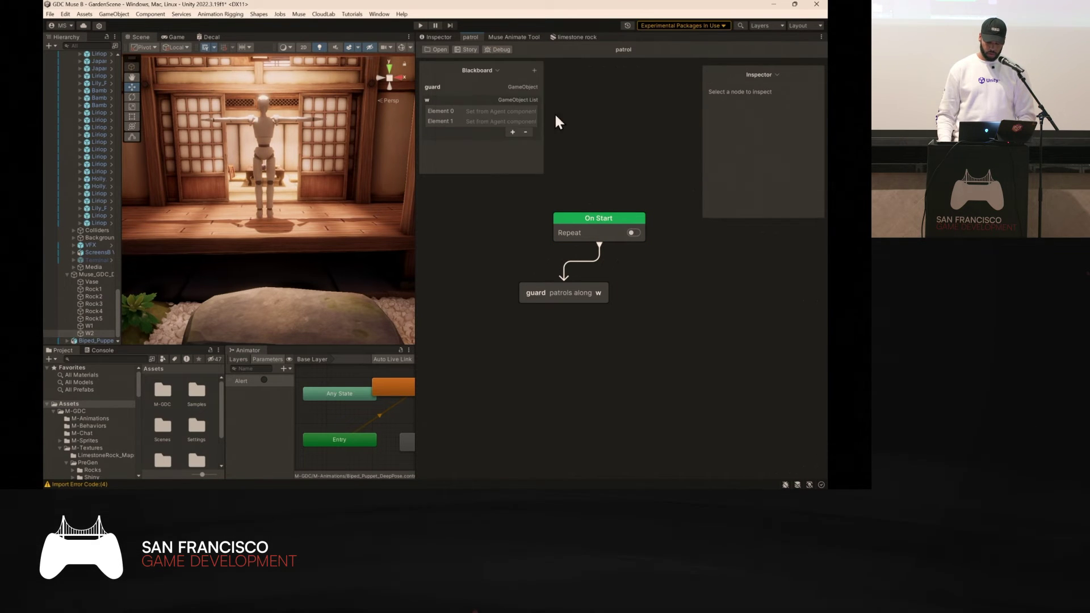
{"action": "left_click", "coordinate": [447, 38]}
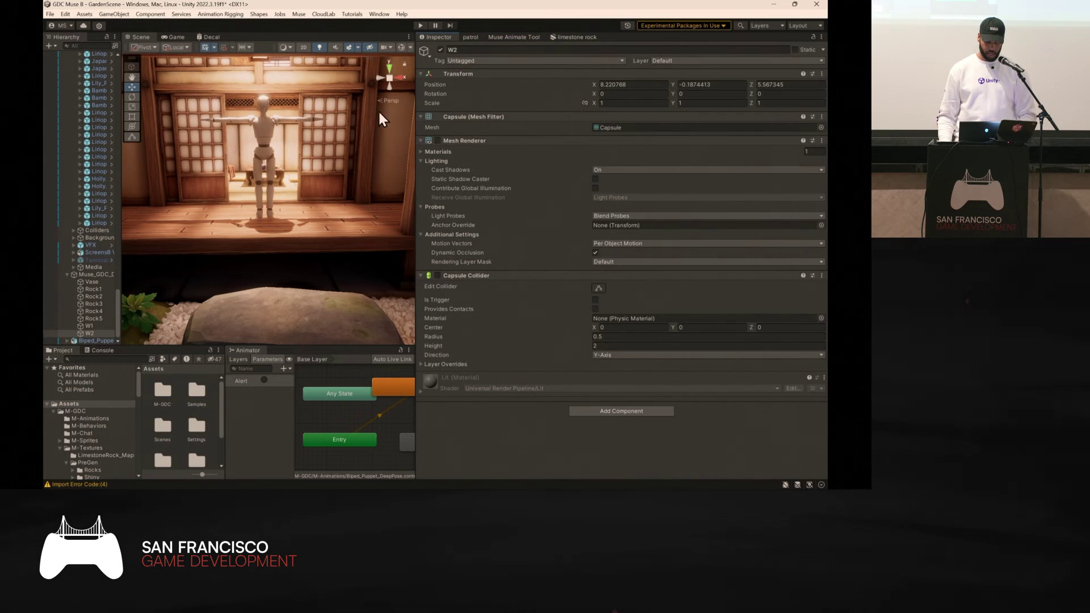
{"action": "left_click", "coordinate": [262, 127]}
{"action": "left_click", "coordinate": [622, 233]}
{"action": "left_click", "coordinate": [617, 274]}
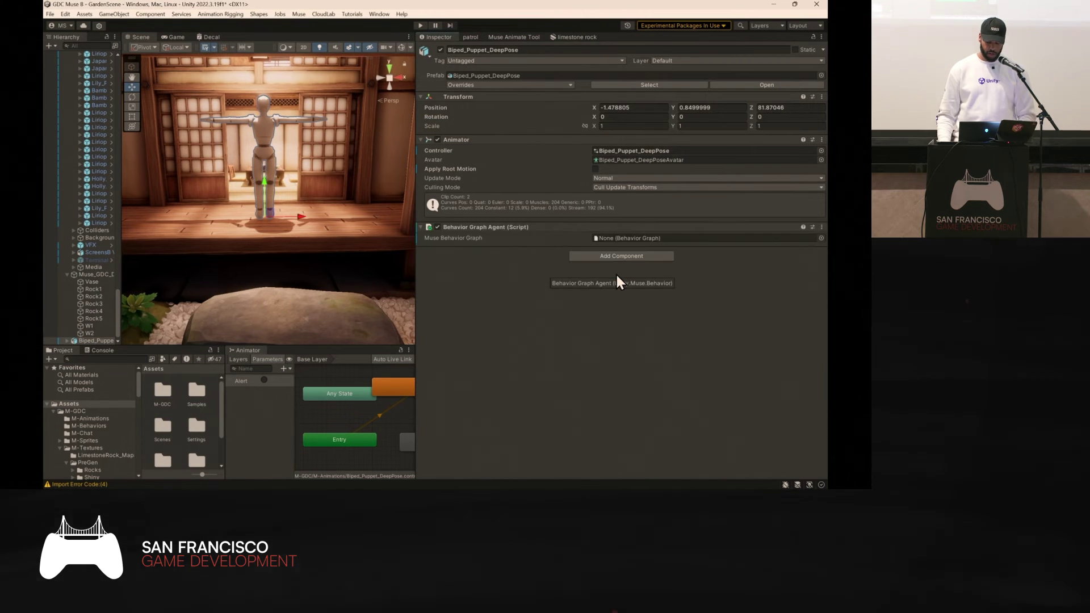
Assign the newly created patrol graph as the Behavior Graph Agent's Muse Behavior Graph.
{"action": "left_click", "coordinate": [821, 237]}
{"action": "double_click", "coordinate": [721, 274]}
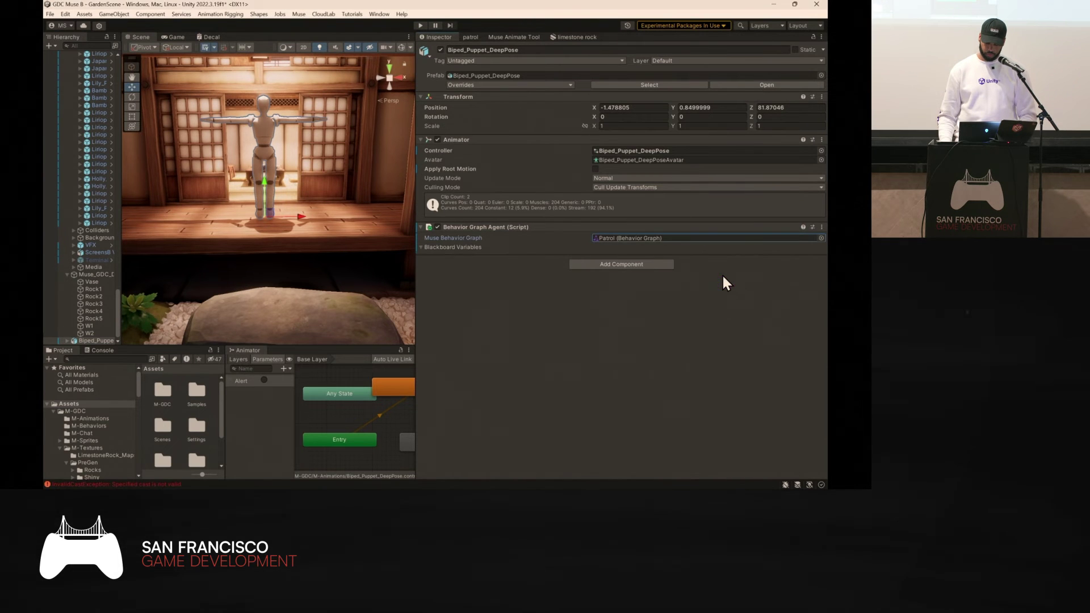
{"action": "left_click", "coordinate": [821, 238]}
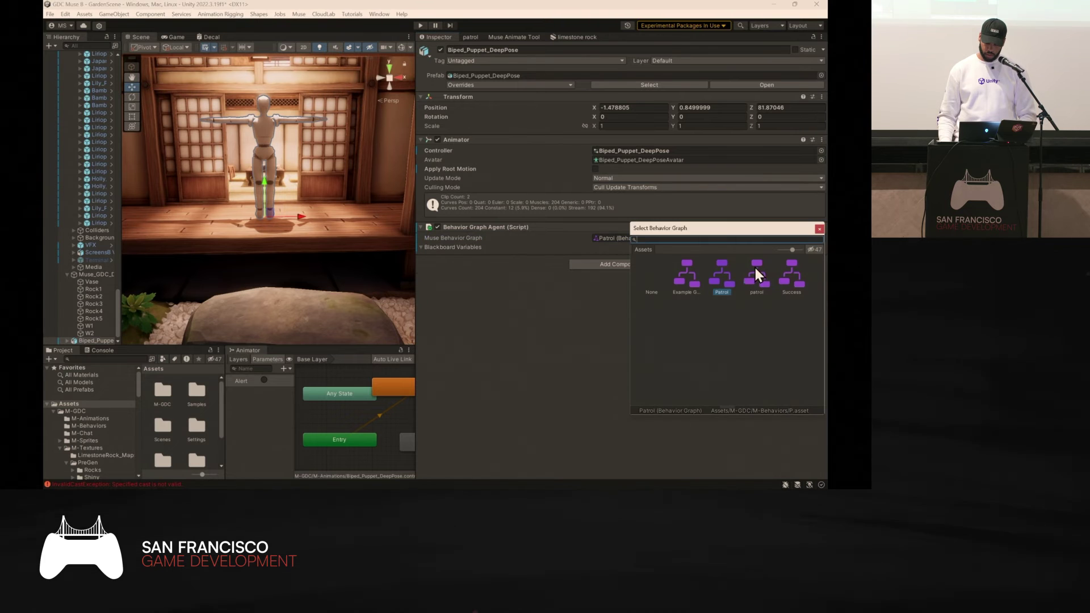
{"action": "double_click", "coordinate": [755, 274]}
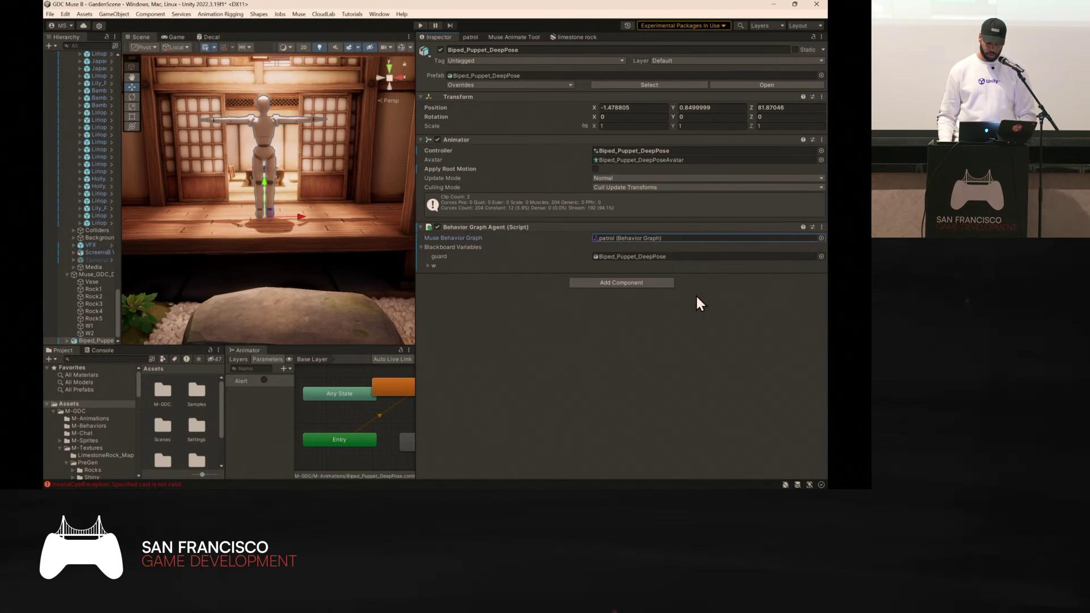
Fill the agent's w waypoint list with W1 as Element 0 and W2 as Element 1.
{"action": "left_click", "coordinate": [429, 265]}
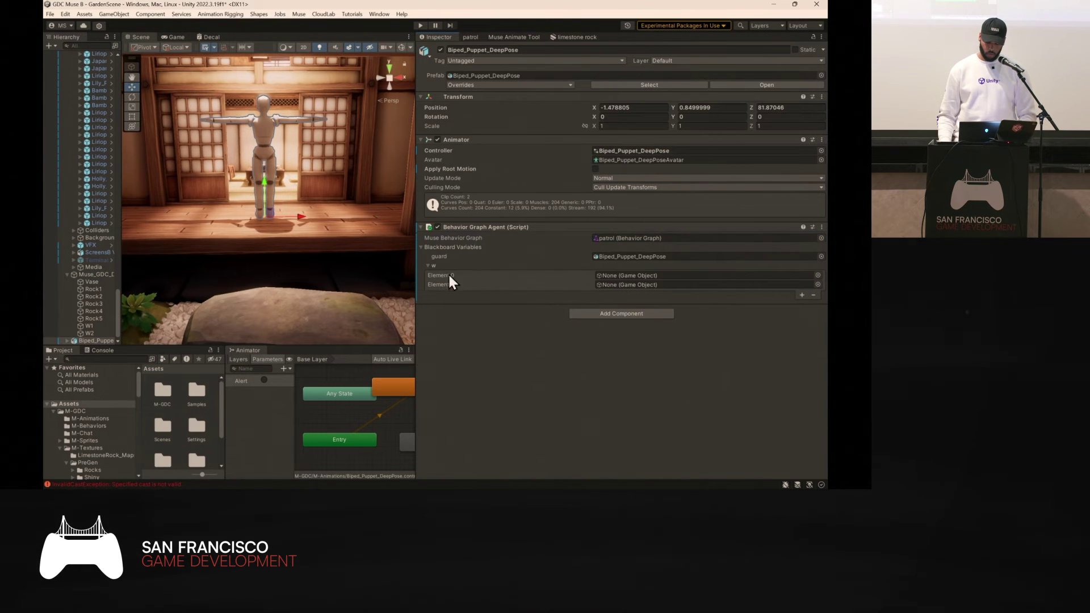
{"action": "left_click", "coordinate": [818, 276]}
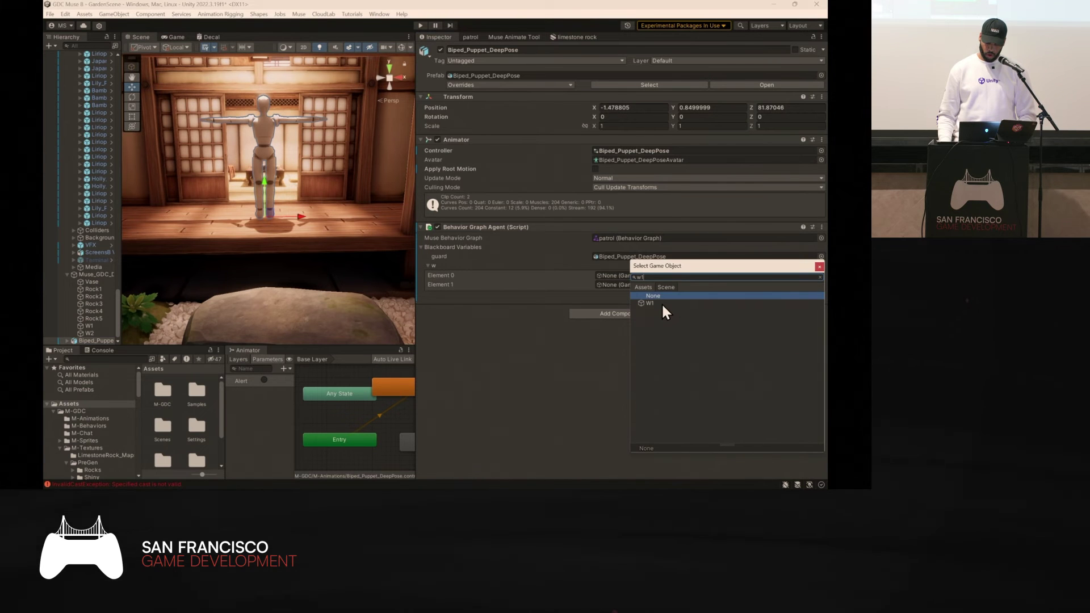
{"action": "double_click", "coordinate": [661, 297]}
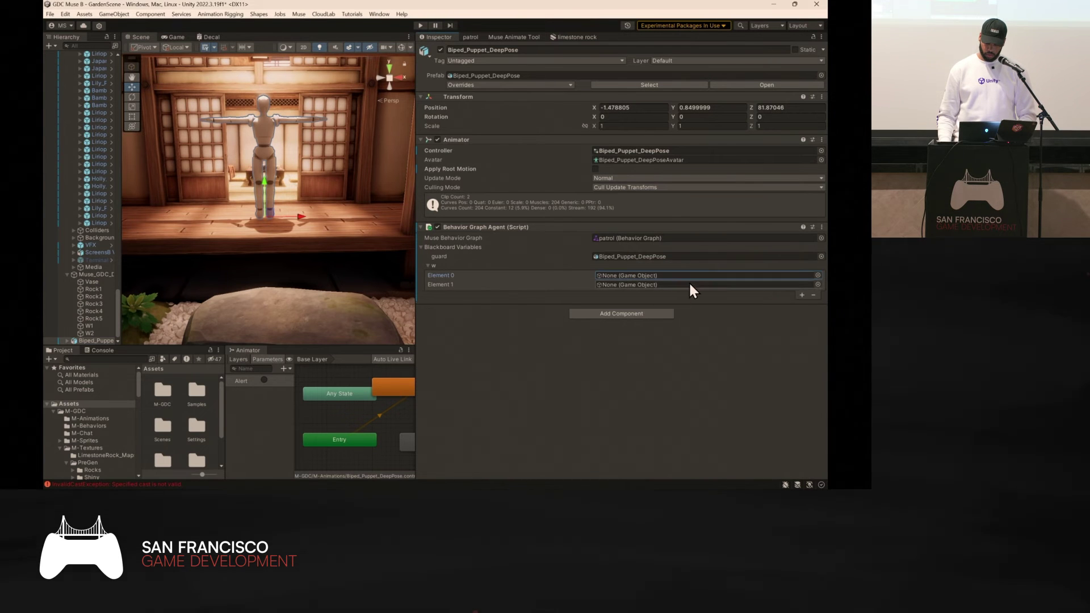
{"action": "left_click", "coordinate": [818, 275]}
{"action": "type", "text": "w"}
{"action": "double_click", "coordinate": [657, 301]}
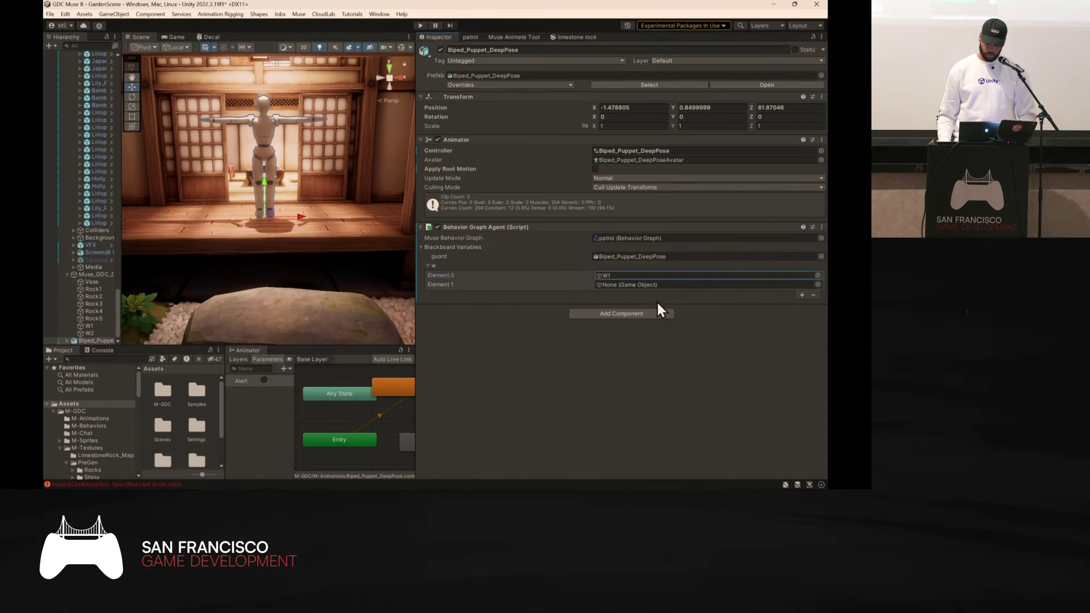
{"action": "left_click", "coordinate": [818, 284]}
{"action": "type", "text": "w2"}
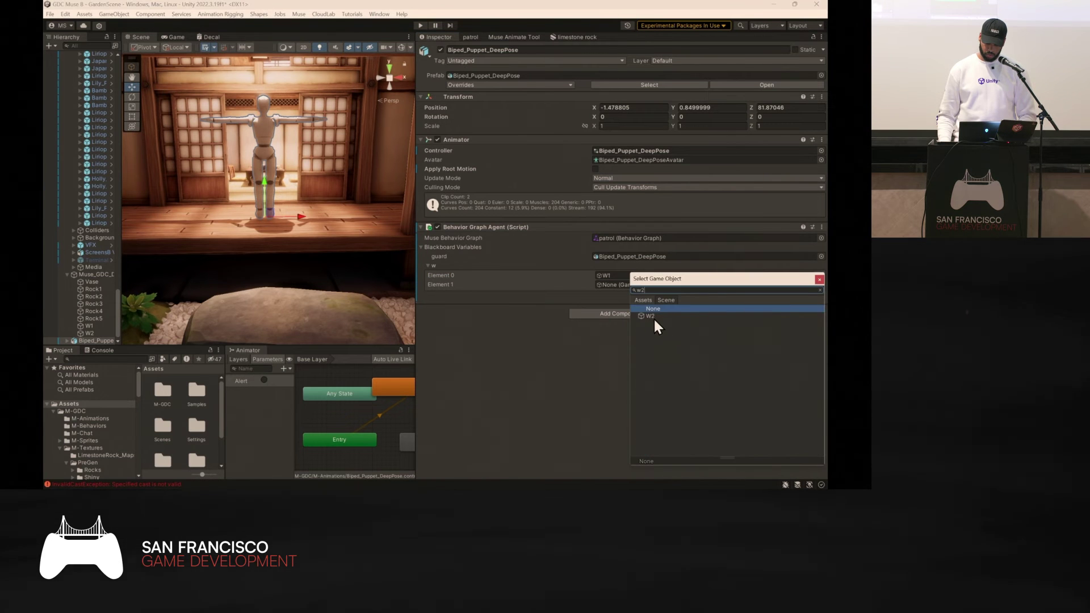
{"action": "double_click", "coordinate": [653, 315]}
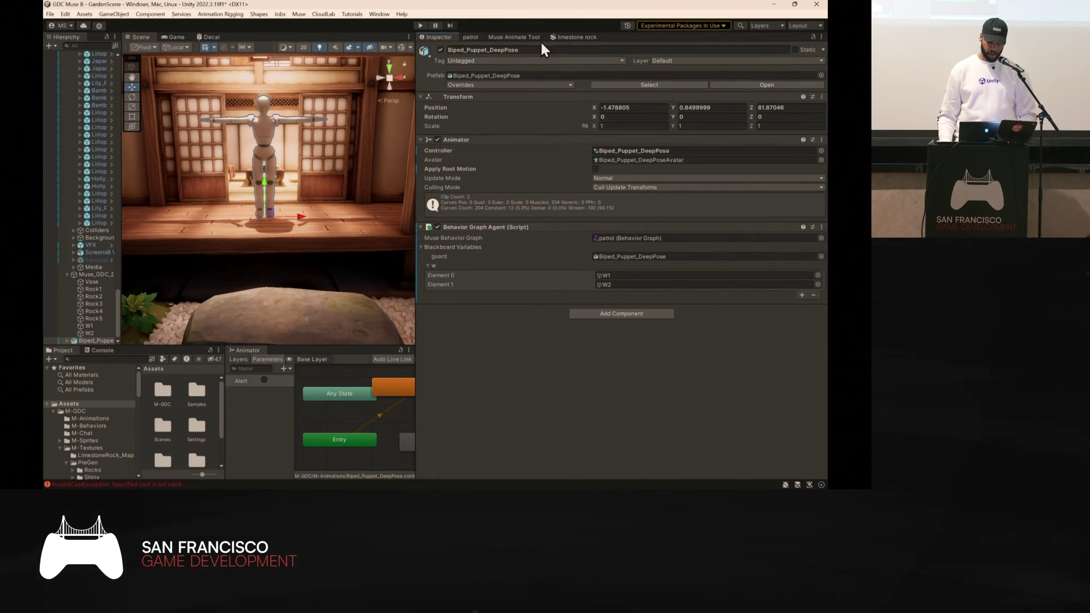
Target Biped_Puppet_DeepPose for debugging in the patrol graph and play-test the scene to watch the patrol node run.
{"action": "left_click", "coordinate": [470, 37]}
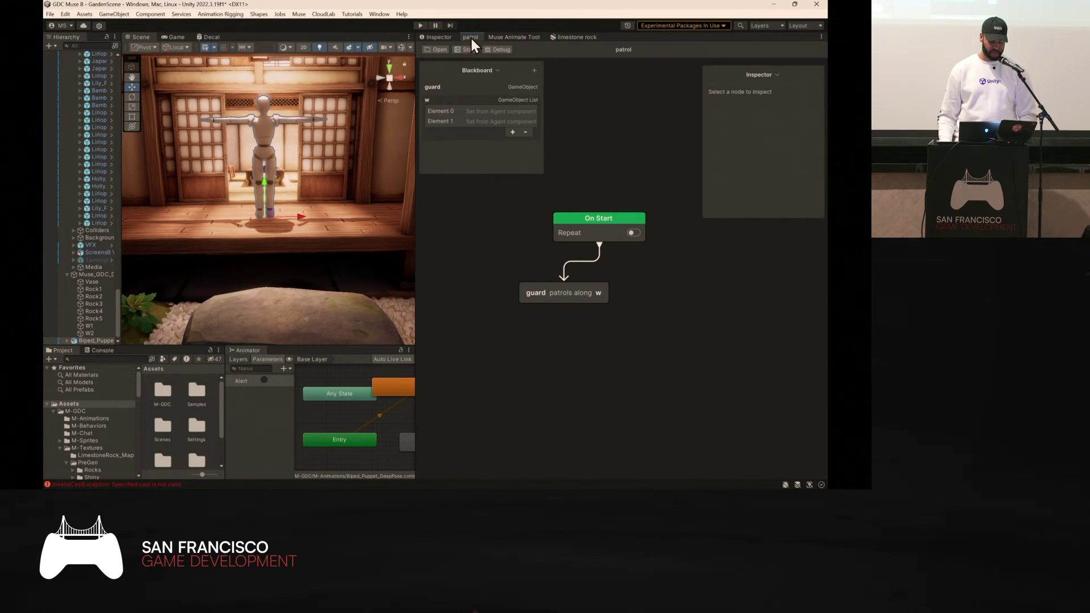
{"action": "left_click", "coordinate": [498, 52]}
{"action": "left_click", "coordinate": [507, 114]}
{"action": "left_click", "coordinate": [420, 26]}
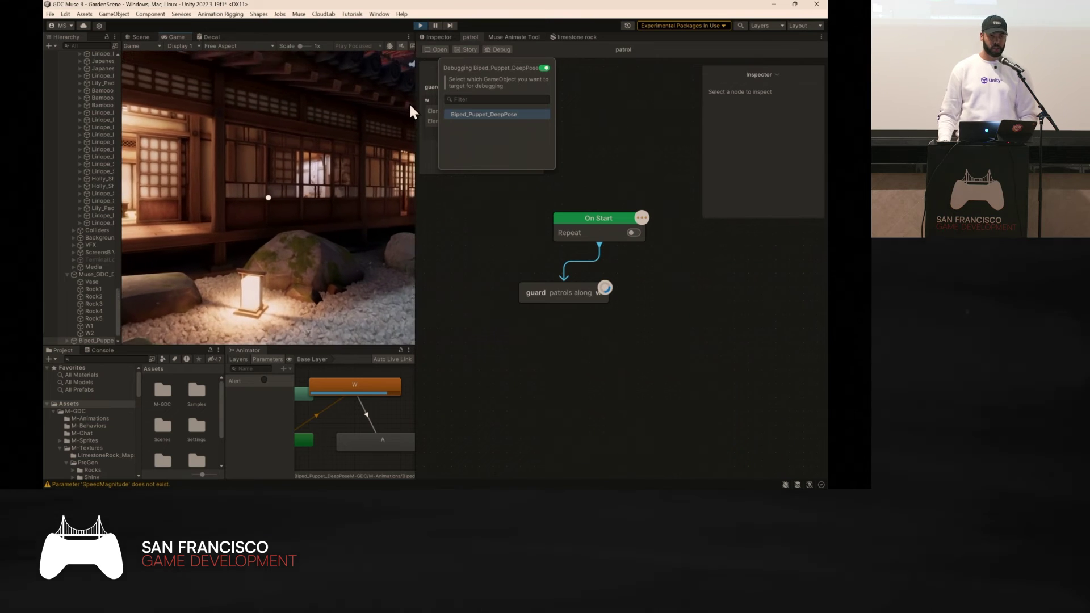
{"action": "left_click", "coordinate": [420, 26]}
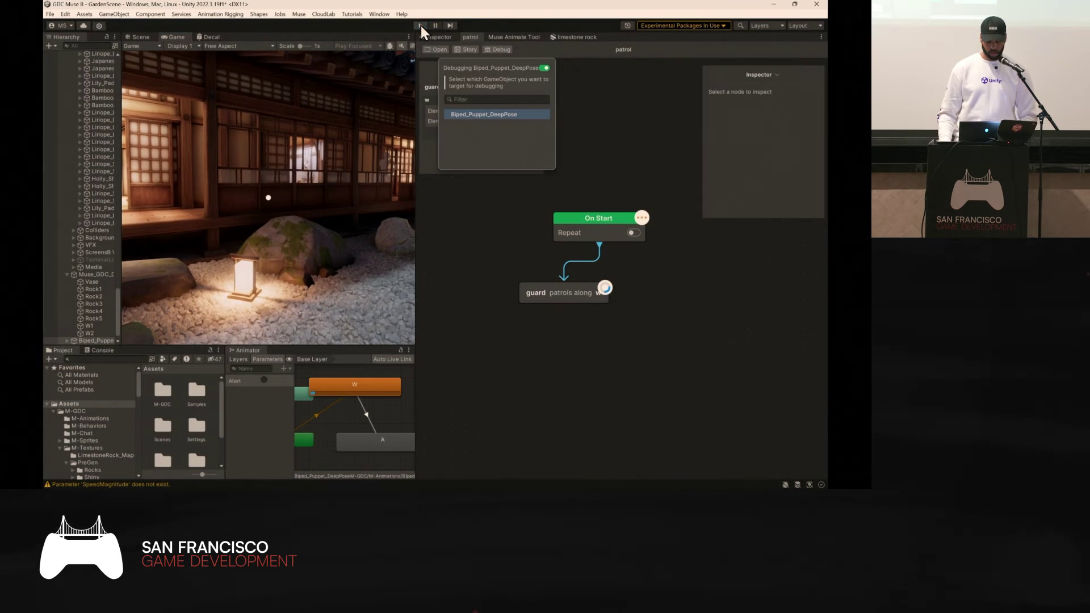
{"action": "key", "text": "ctrl+p"}
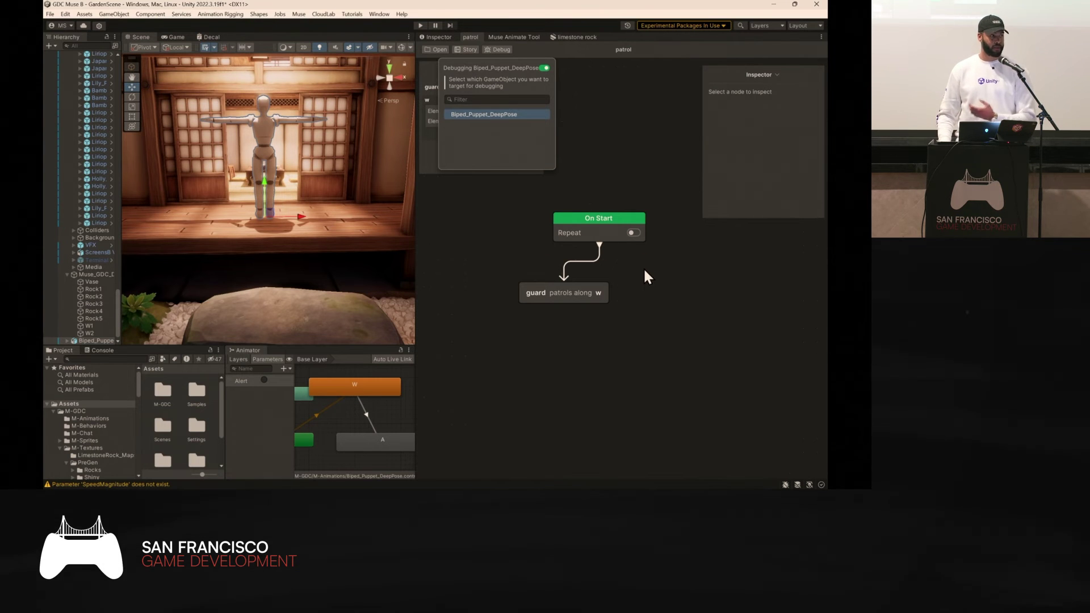
Add a Distance Check node to the patrol graph and place it below the guard patrol node.
{"action": "middle_click_drag", "start_coordinate": [667, 288], "coordinate": [600, 289]}
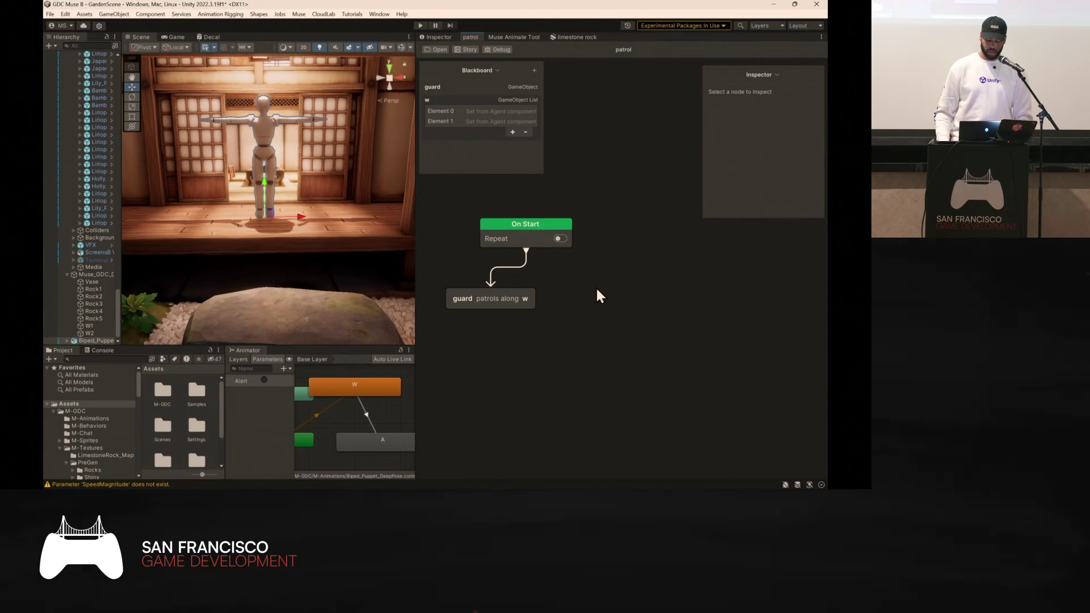
{"action": "right_click", "coordinate": [545, 390]}
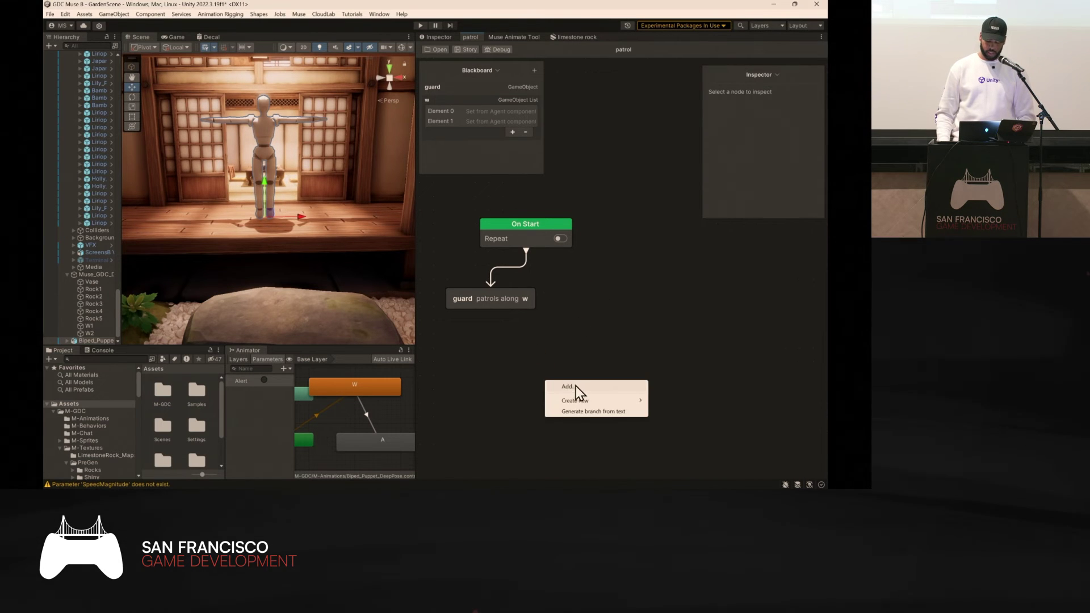
{"action": "left_click", "coordinate": [577, 389]}
{"action": "type", "text": "dis"}
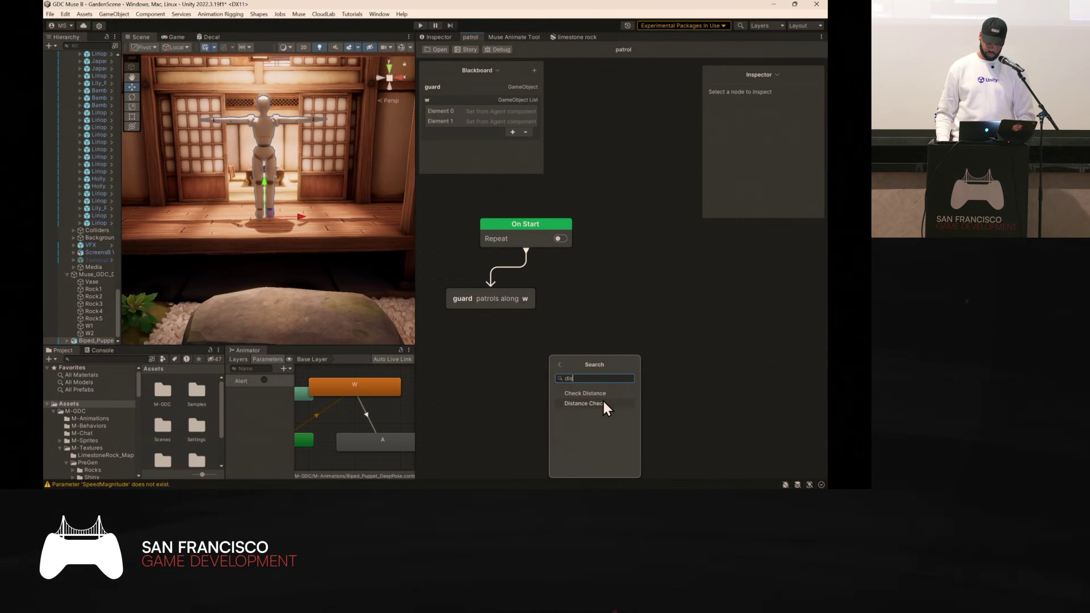
{"action": "left_click", "coordinate": [602, 403]}
{"action": "left_click_drag", "start_coordinate": [617, 387], "coordinate": [513, 351]}
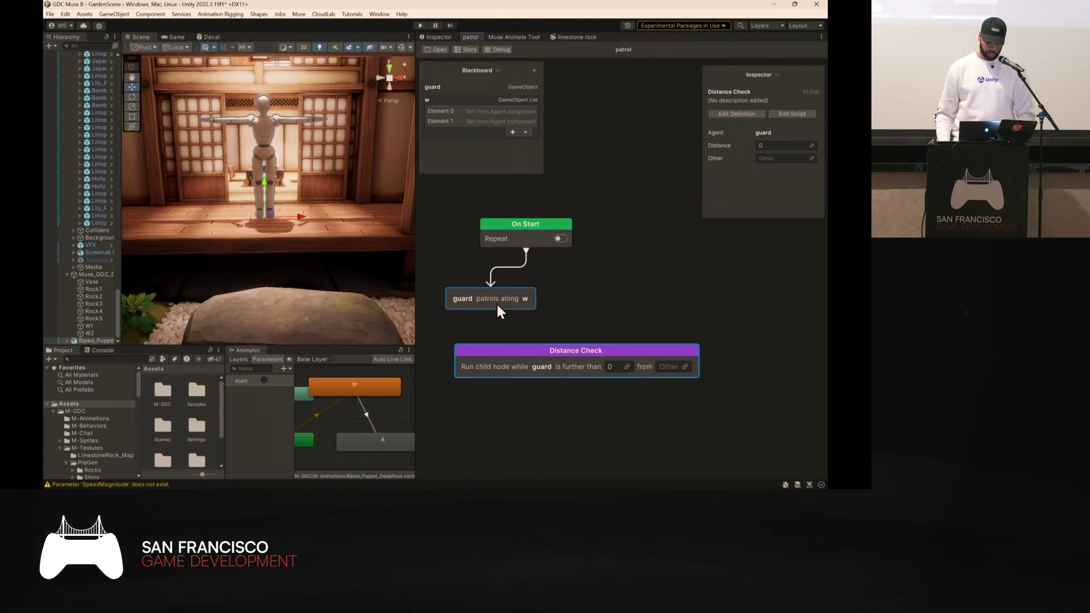
Delete the link between On Start and the guard patrol node, and attach the patrol node beneath the Distance Check.
{"action": "left_click", "coordinate": [501, 266]}
{"action": "right_click", "coordinate": [502, 267]}
{"action": "left_click", "coordinate": [517, 277]}
{"action": "left_click_drag", "start_coordinate": [523, 251], "coordinate": [618, 266]}
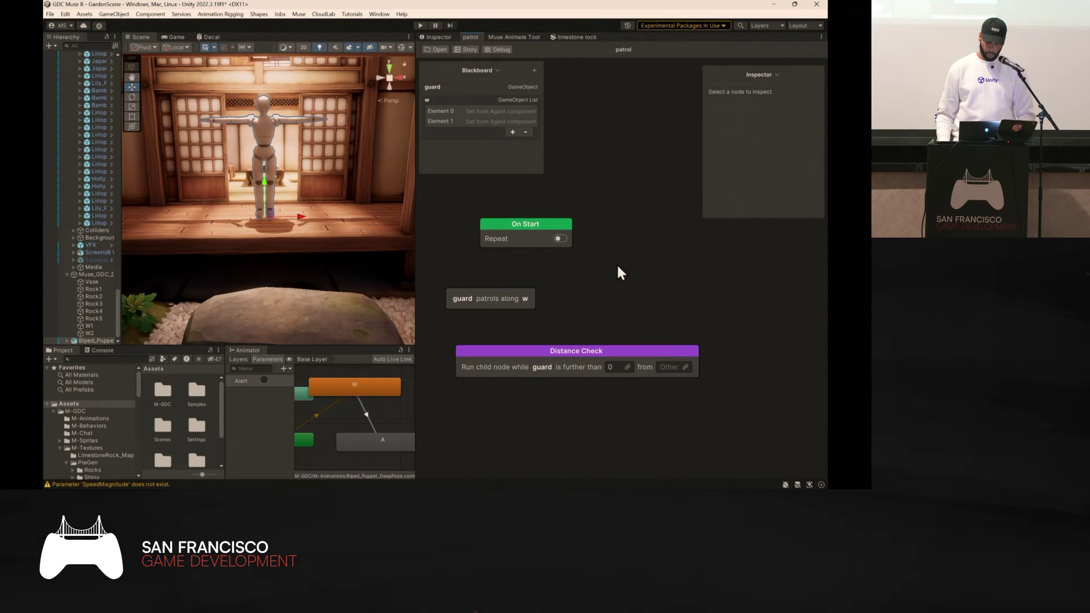
{"action": "left_click_drag", "start_coordinate": [479, 293], "coordinate": [576, 407]}
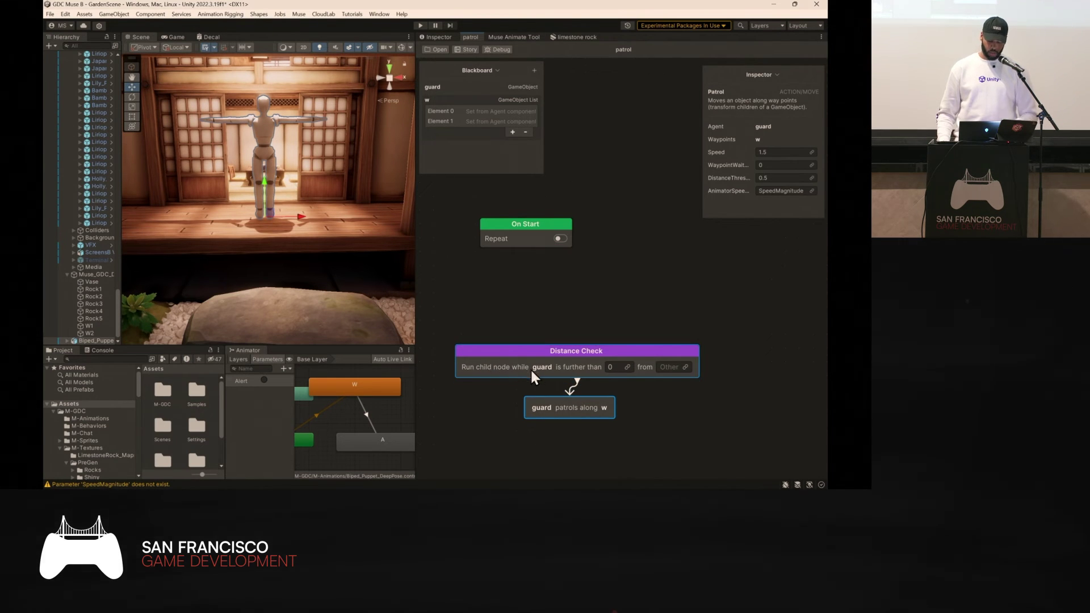
Create a float variable named d with value 3 as the Distance Check's distance.
{"action": "left_click", "coordinate": [627, 367]}
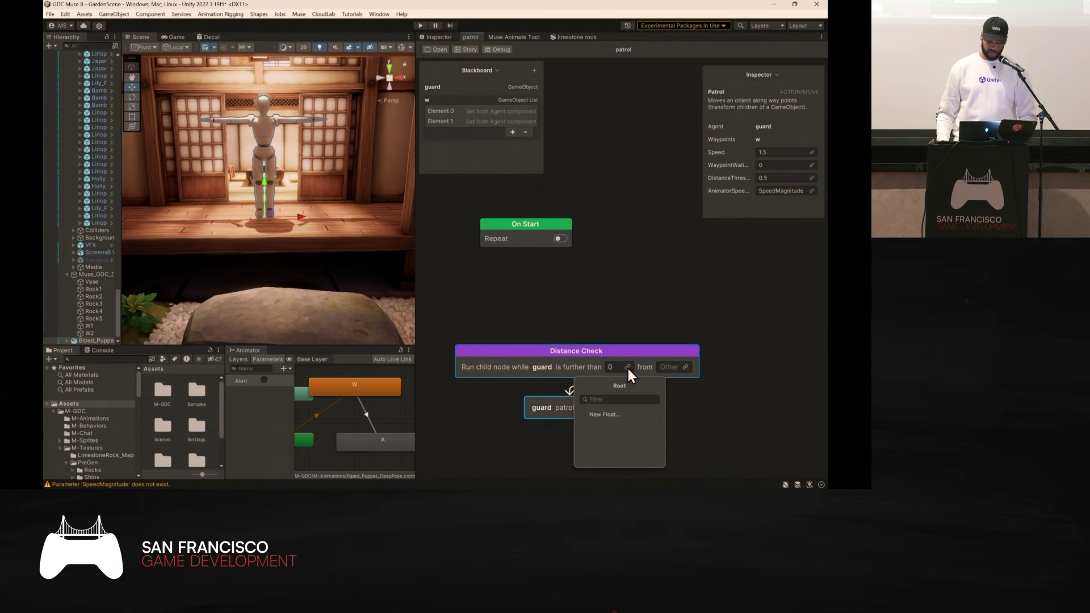
{"action": "left_click", "coordinate": [612, 413]}
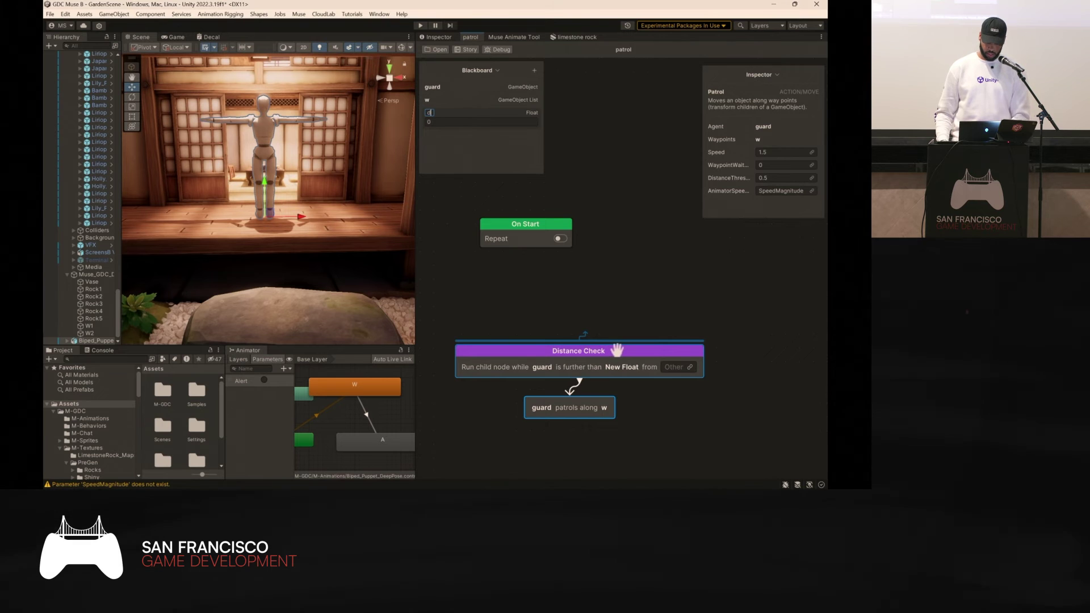
{"action": "key", "text": "Return"}
{"action": "left_click", "coordinate": [437, 122]}
{"action": "type", "text": "3"}
{"action": "left_click", "coordinate": [540, 262]}
Create a GameObject variable named p as the Distance Check's Other object.
{"action": "left_click", "coordinate": [661, 367]}
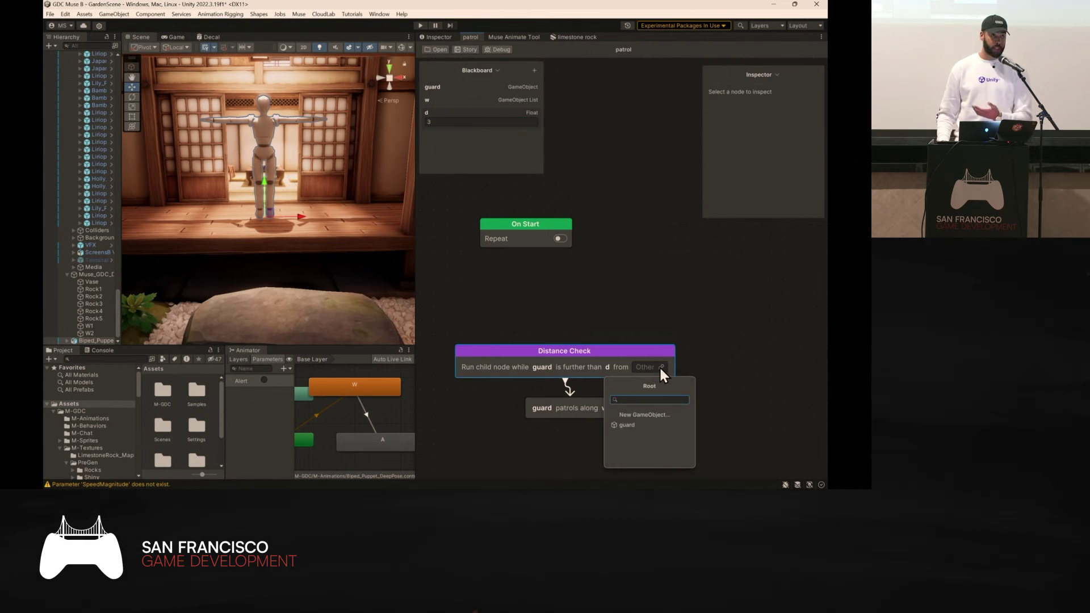
{"action": "left_click", "coordinate": [638, 415]}
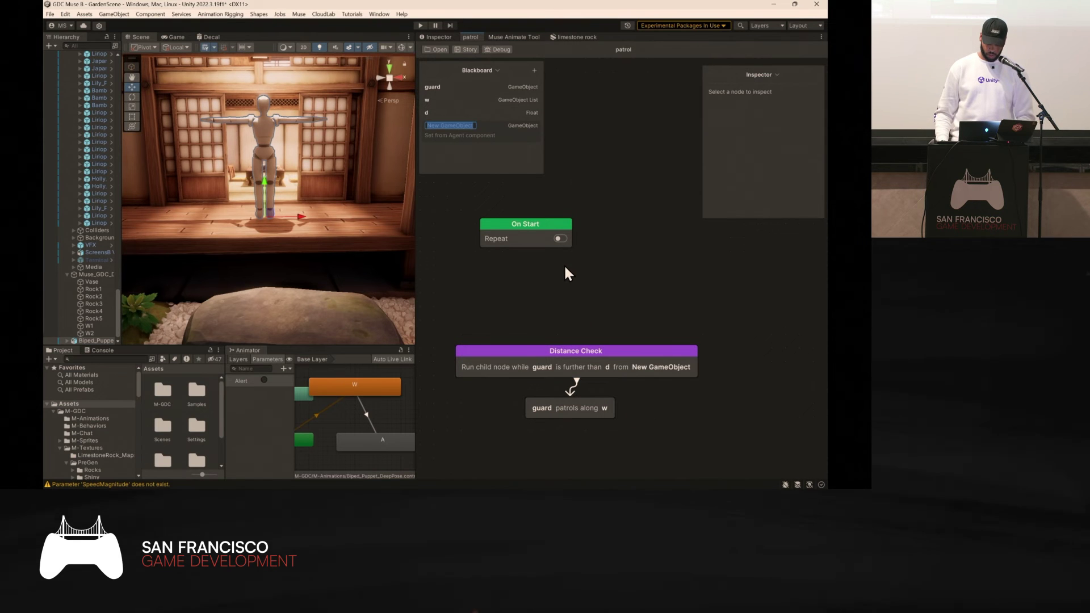
{"action": "type", "text": "p"}
{"action": "key", "text": "Return"}
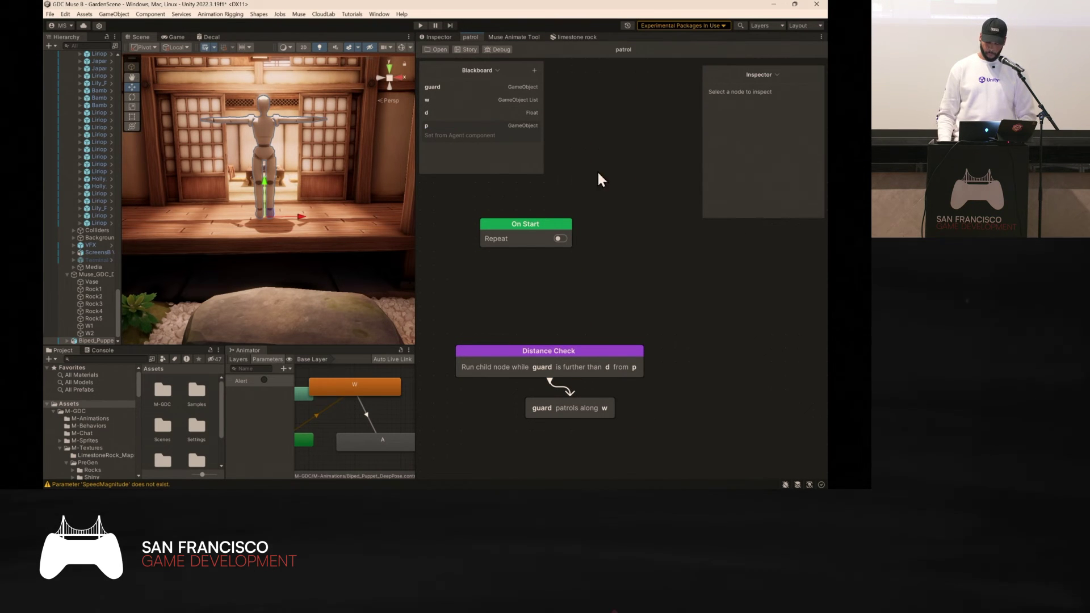
Generate a branch from the text "have the agent look at the player and trigger the alert animation on the agent, and say "!"", skipping any correction.
{"action": "right_click", "coordinate": [663, 322]}
{"action": "left_click", "coordinate": [686, 354]}
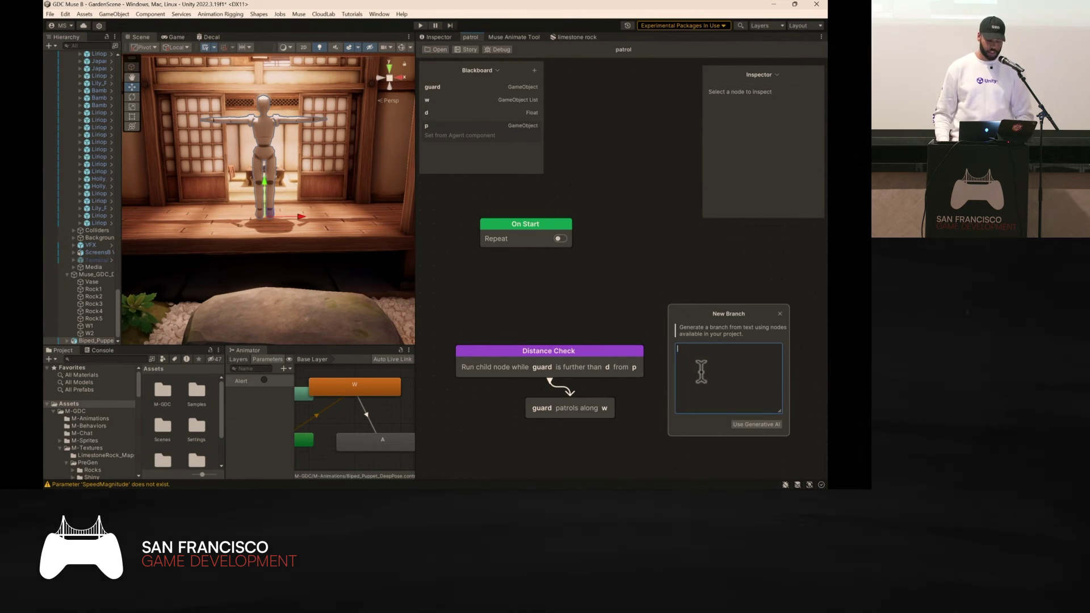
{"action": "type", "text": "have"}
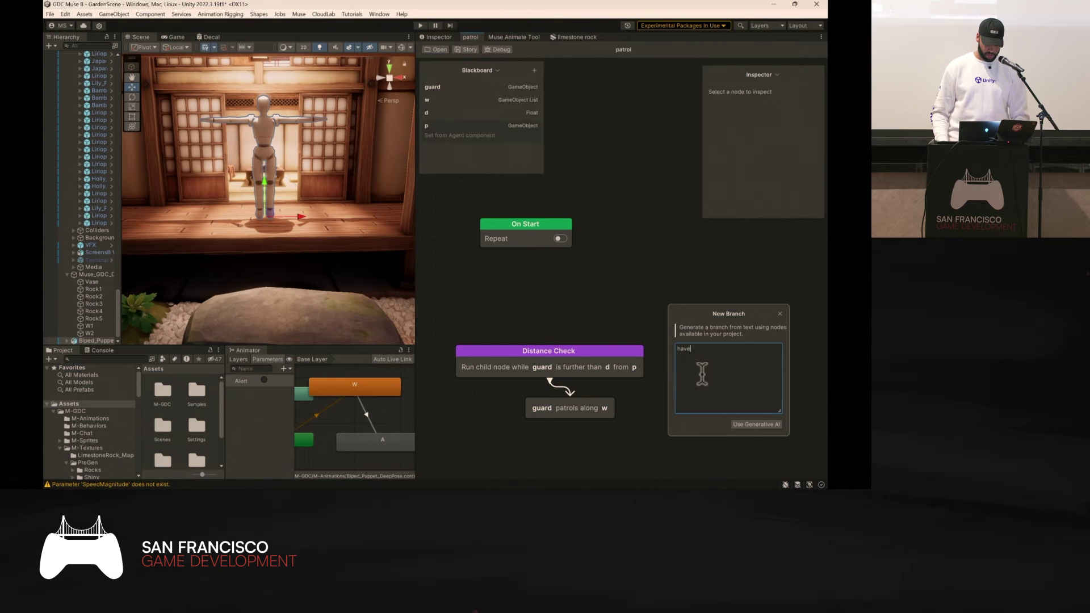
{"action": "type", "text": " the agent"}
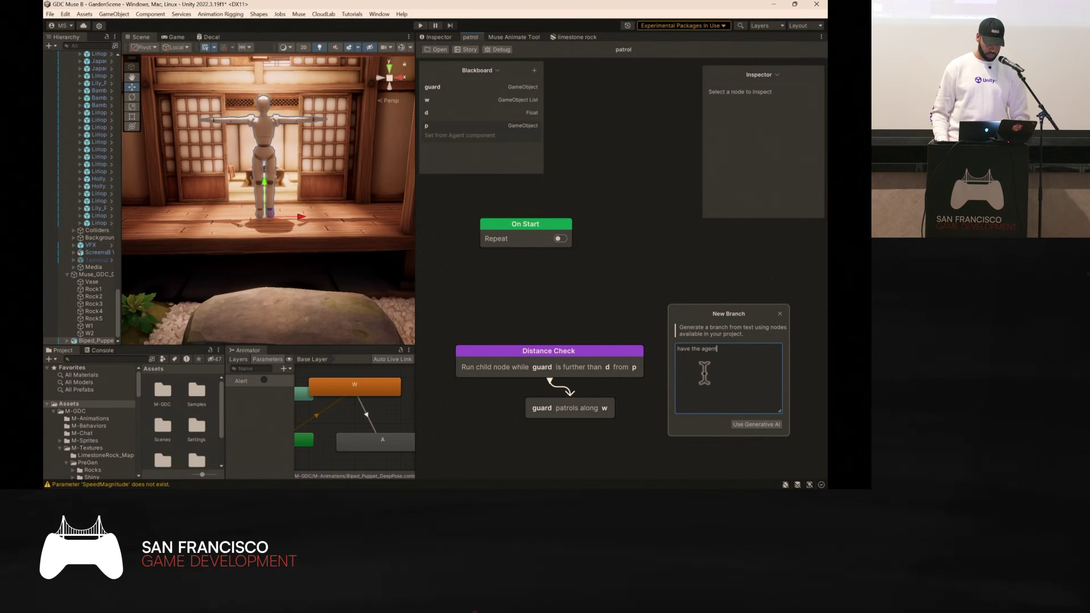
{"action": "type", "text": " look "}
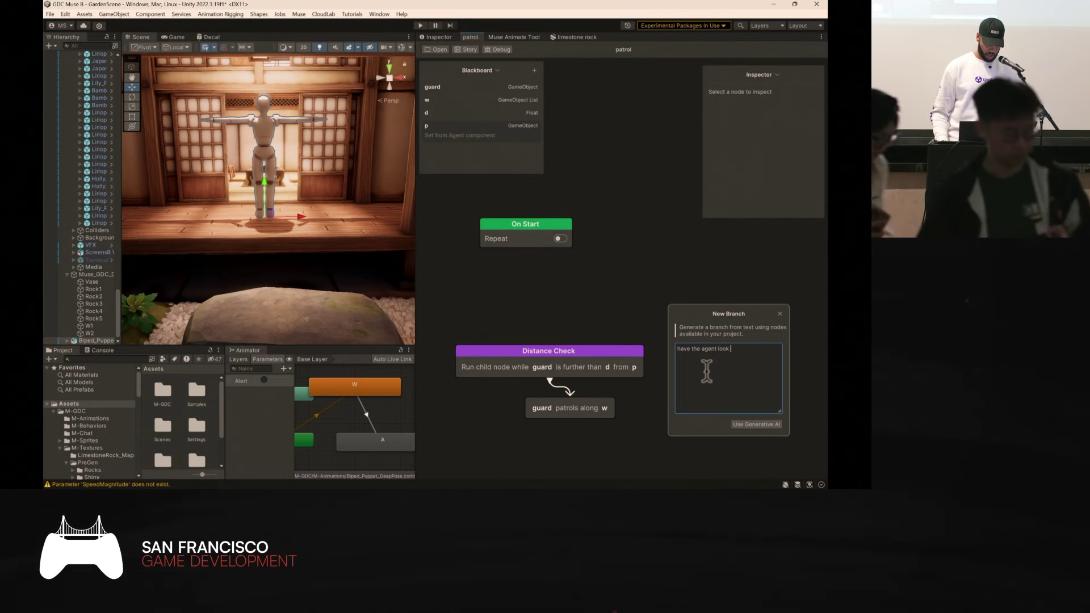
{"action": "type", "text": "at the player"}
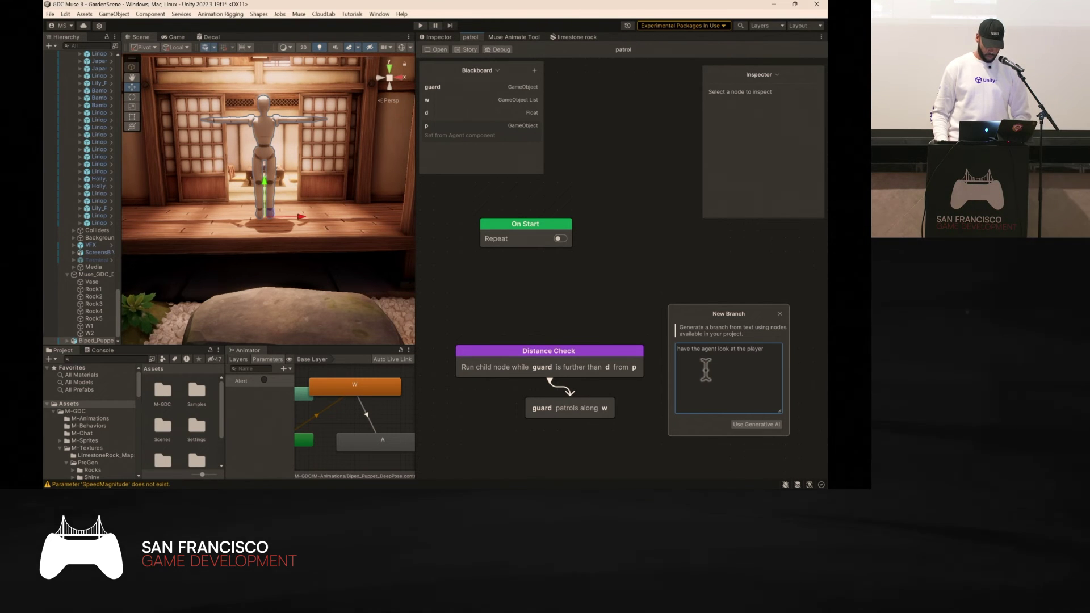
{"action": "type", "text": " and trigger"}
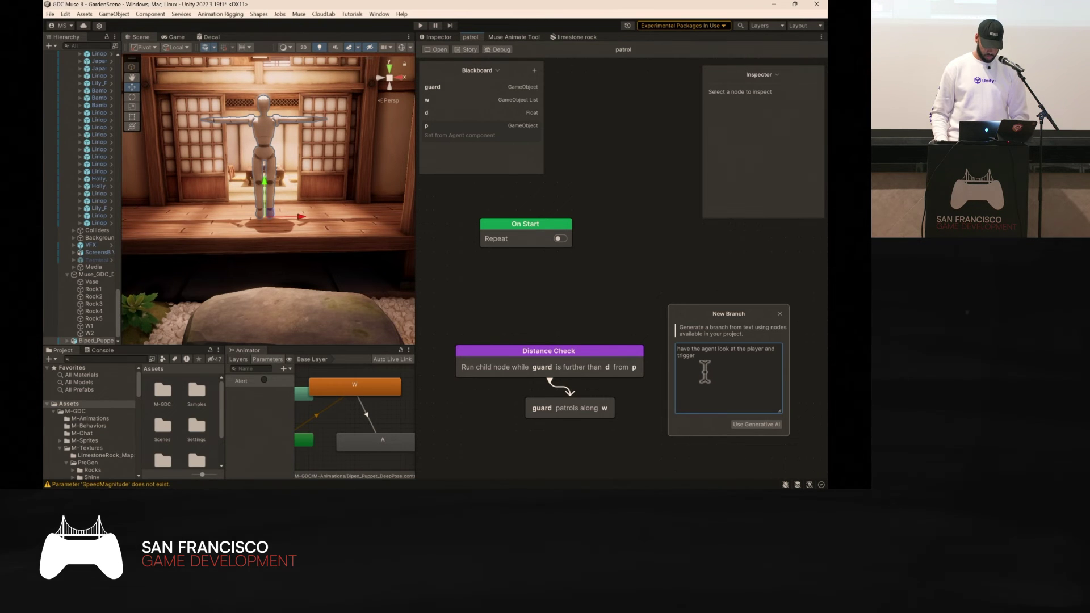
{"action": "type", "text": " the ale"}
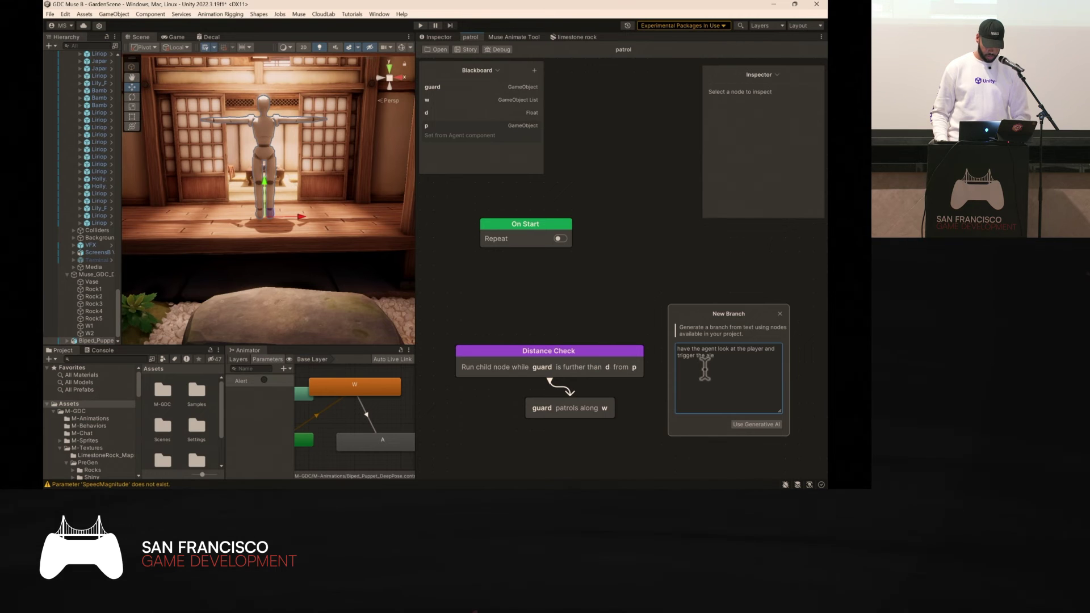
{"action": "type", "text": "rt a"}
{"action": "key", "text": "BackSpace"}
{"action": "type", "text": "ation on the agent"}
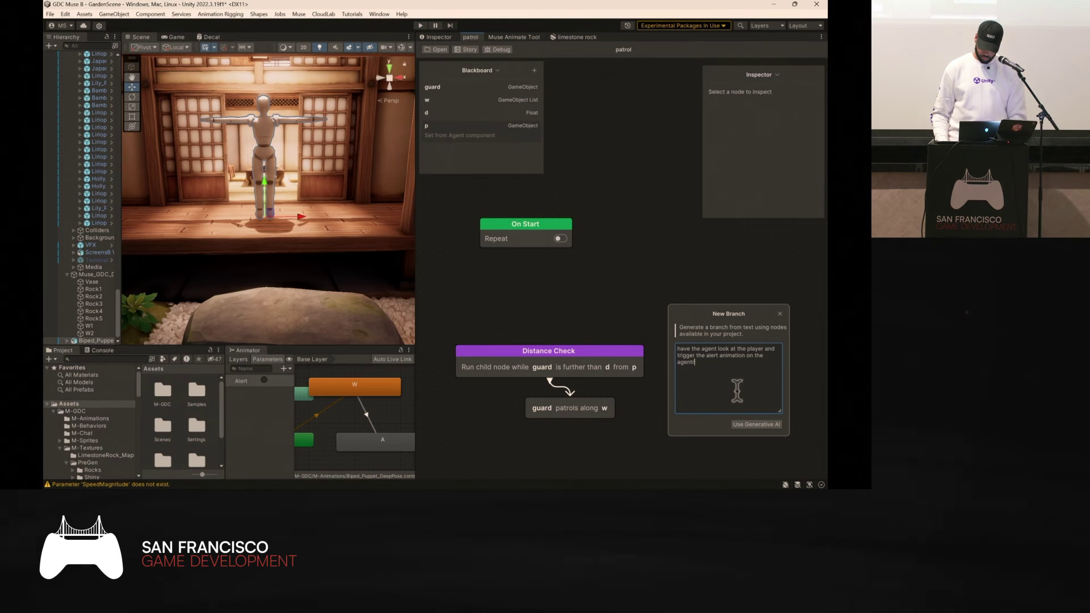
{"action": "key", "text": "BackSpace"}
{"action": "type", "text": ", and say"}
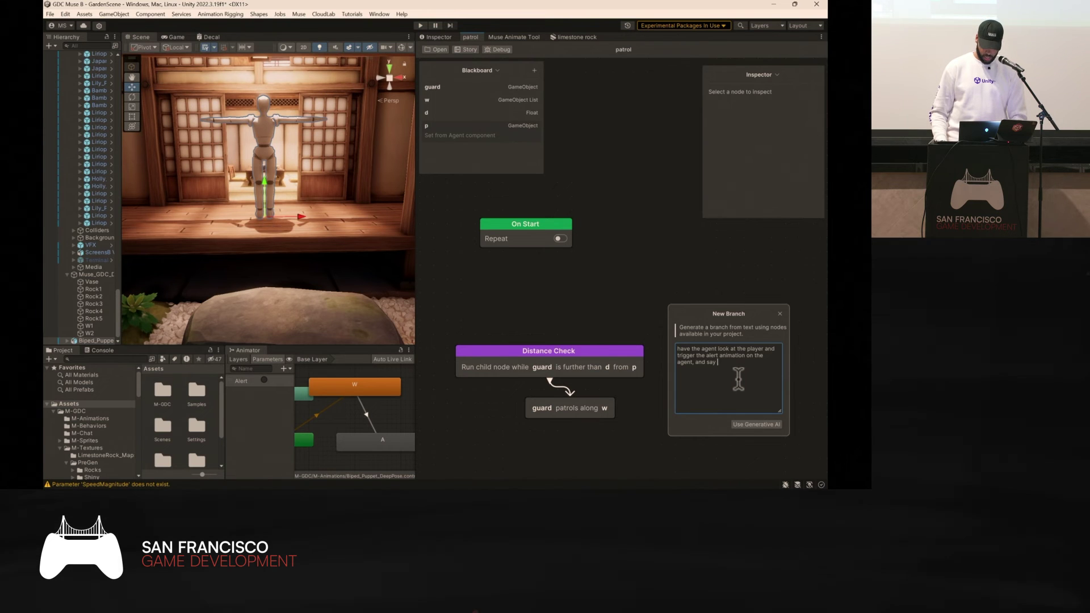
{"action": "type", "text": " \"!\""}
{"action": "left_click", "coordinate": [755, 425]}
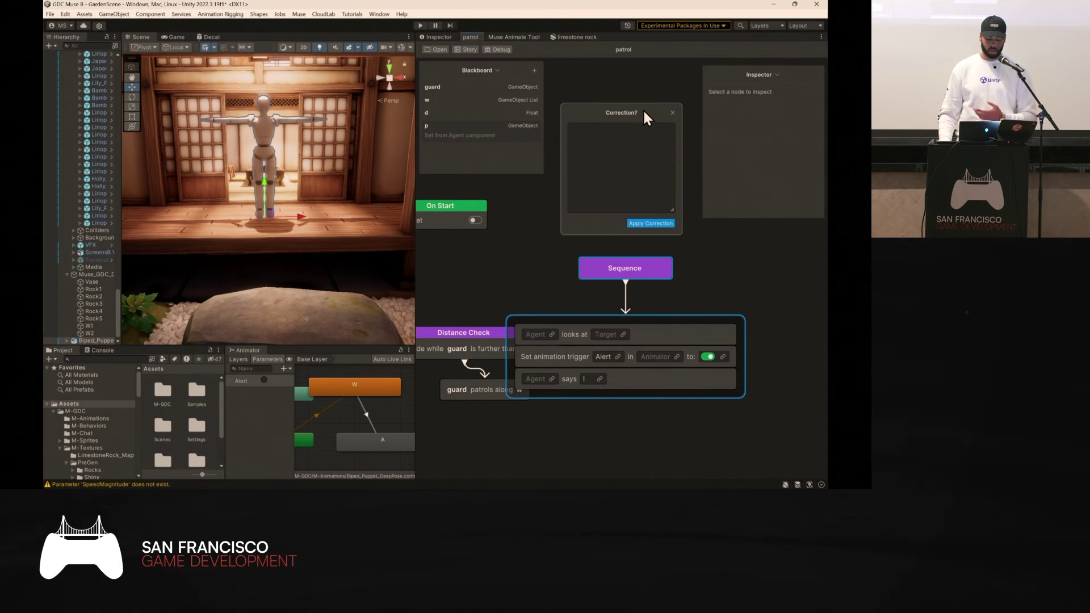
{"action": "left_click", "coordinate": [673, 113]}
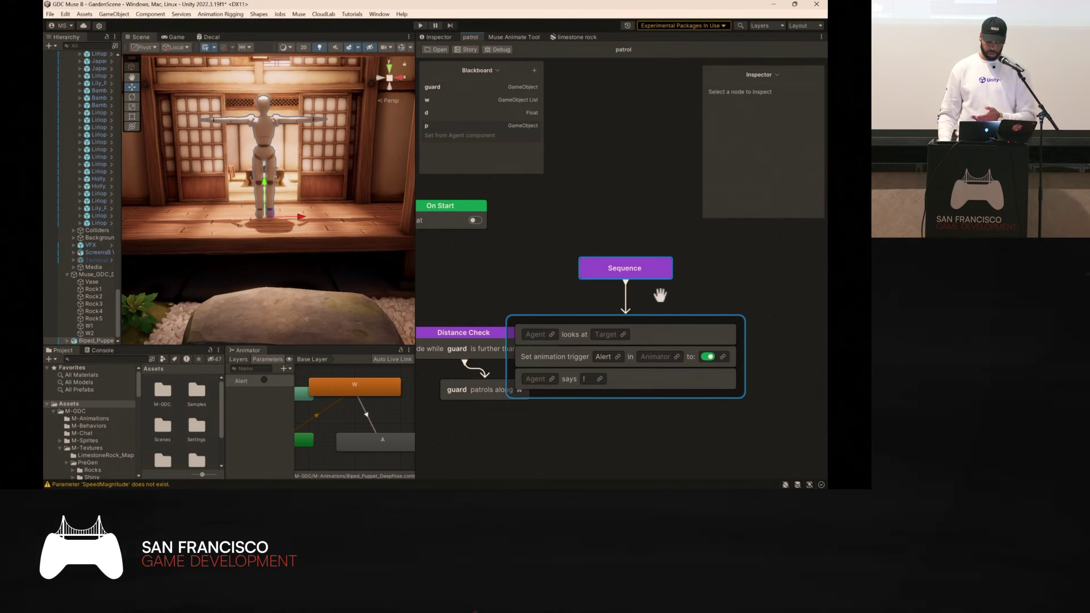
Connect the Sequence under On Start with the Distance Check as its first branch, and move the generated action group clear of it.
{"action": "middle_click_drag", "start_coordinate": [564, 262], "coordinate": [588, 261]}
{"action": "left_click", "coordinate": [564, 276]}
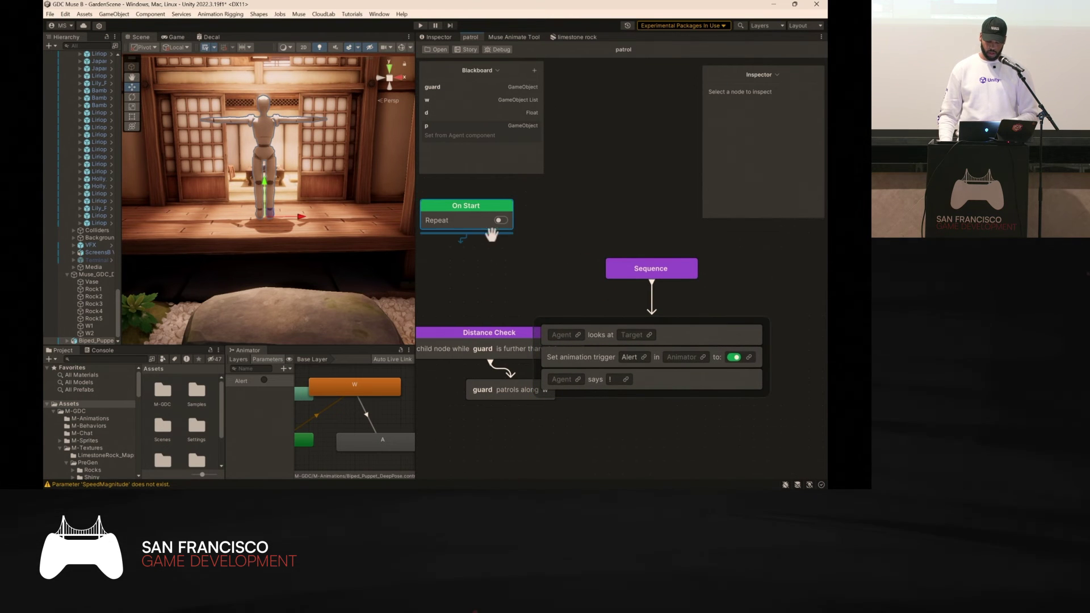
{"action": "left_click_drag", "start_coordinate": [466, 232], "coordinate": [490, 332]}
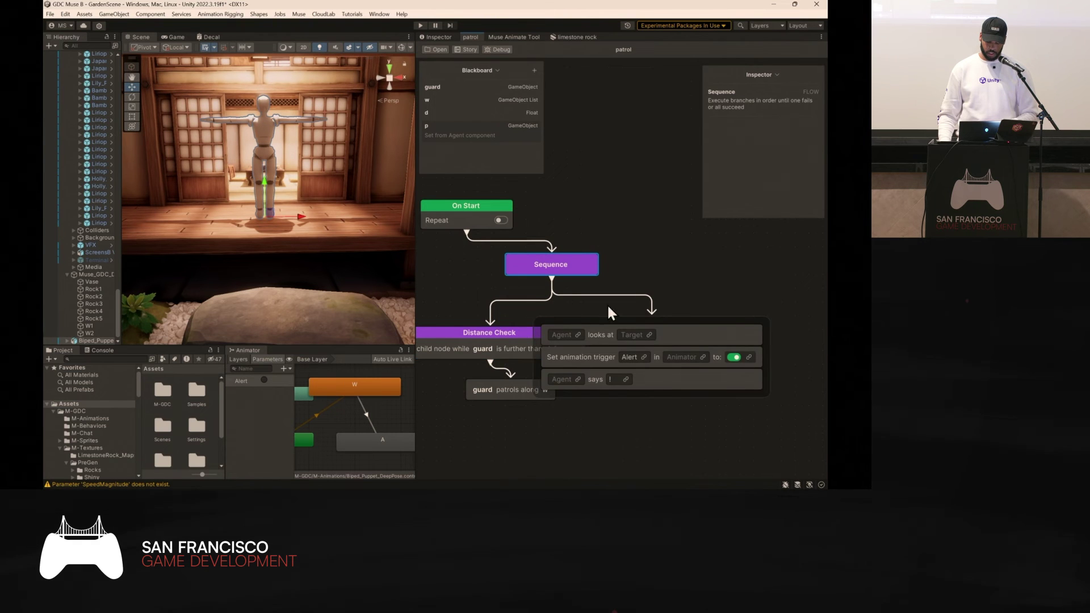
{"action": "left_click_drag", "start_coordinate": [640, 318], "coordinate": [703, 322]}
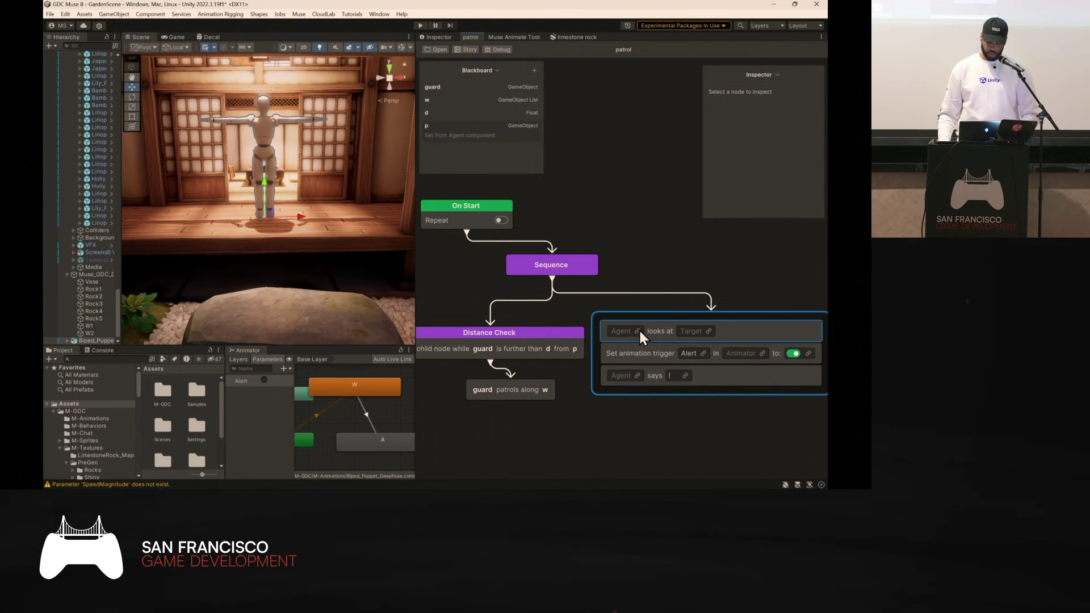
Link guard as the looks-at Agent, the trigger's Animator and the says Agent, with p as the look target.
{"action": "left_click", "coordinate": [639, 330]}
{"action": "left_click", "coordinate": [611, 390]}
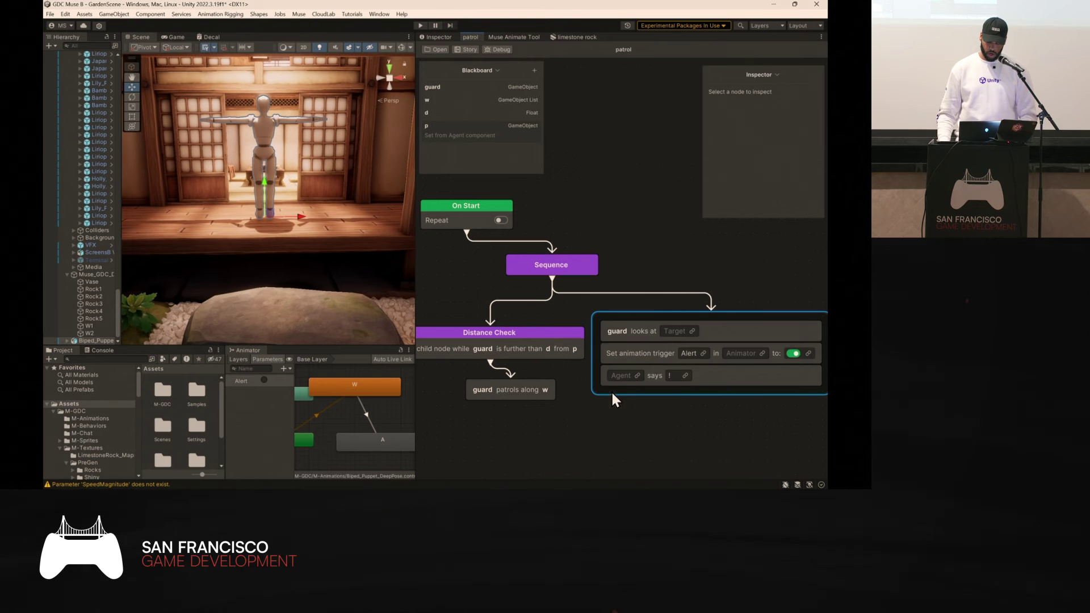
{"action": "left_click", "coordinate": [692, 331]}
{"action": "left_click", "coordinate": [676, 399]}
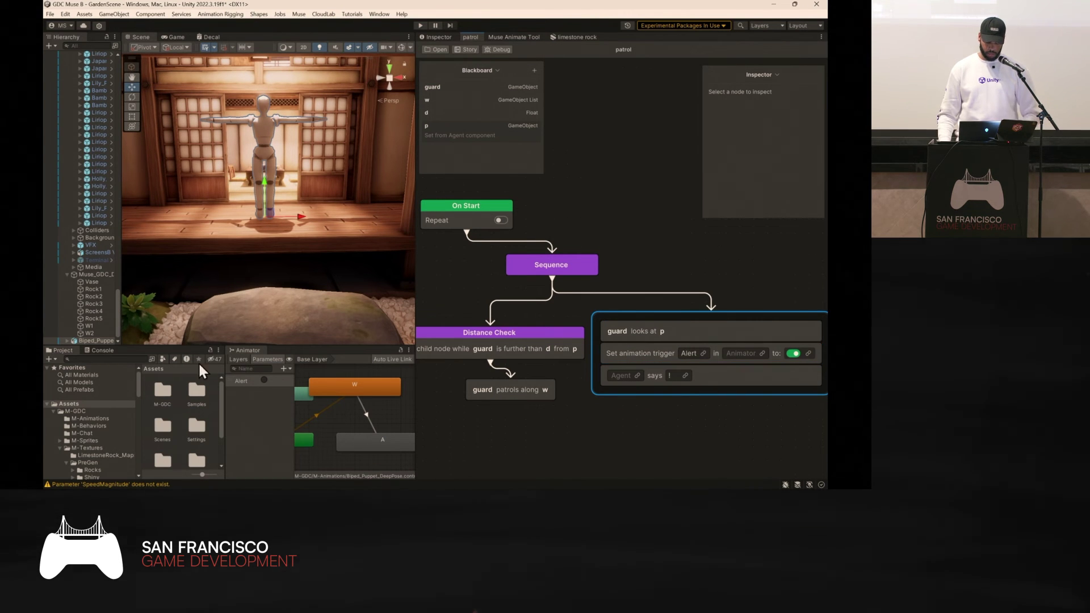
{"action": "left_click", "coordinate": [762, 350]}
{"action": "left_click", "coordinate": [743, 403]}
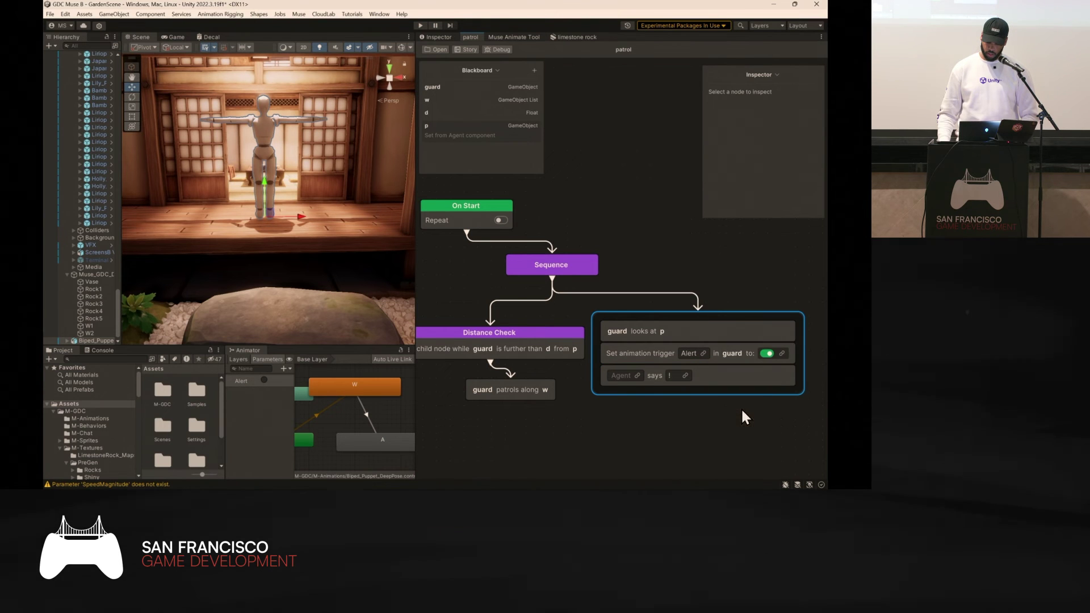
{"action": "left_click", "coordinate": [633, 375]}
{"action": "left_click", "coordinate": [591, 318]}
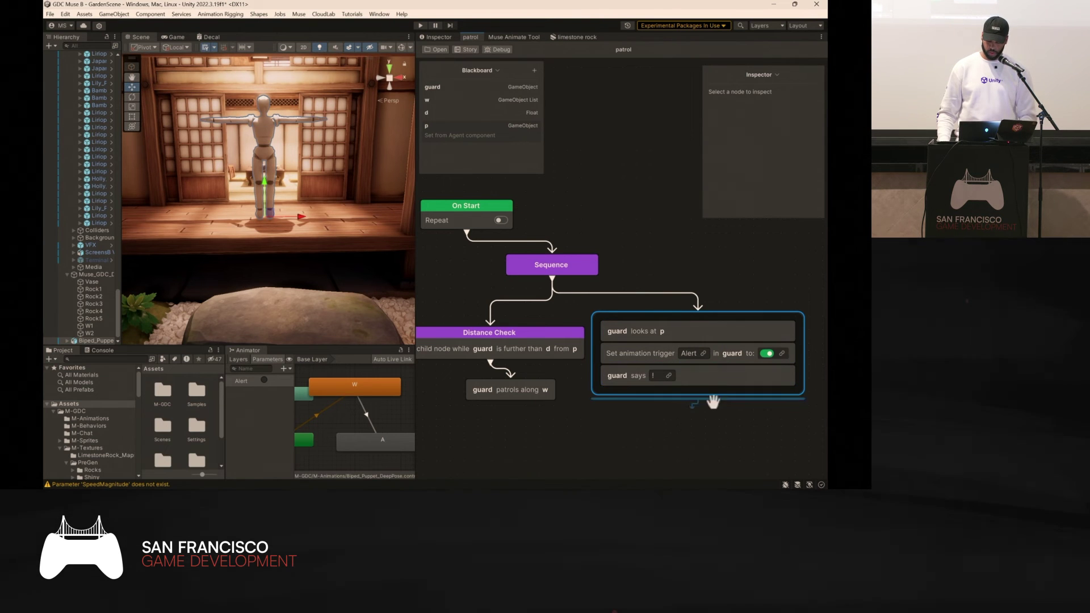
Set the Duration of the guard's Talk action to 10.
{"action": "left_click", "coordinate": [711, 373]}
{"action": "left_click", "coordinate": [769, 171]}
{"action": "type", "text": "10"}
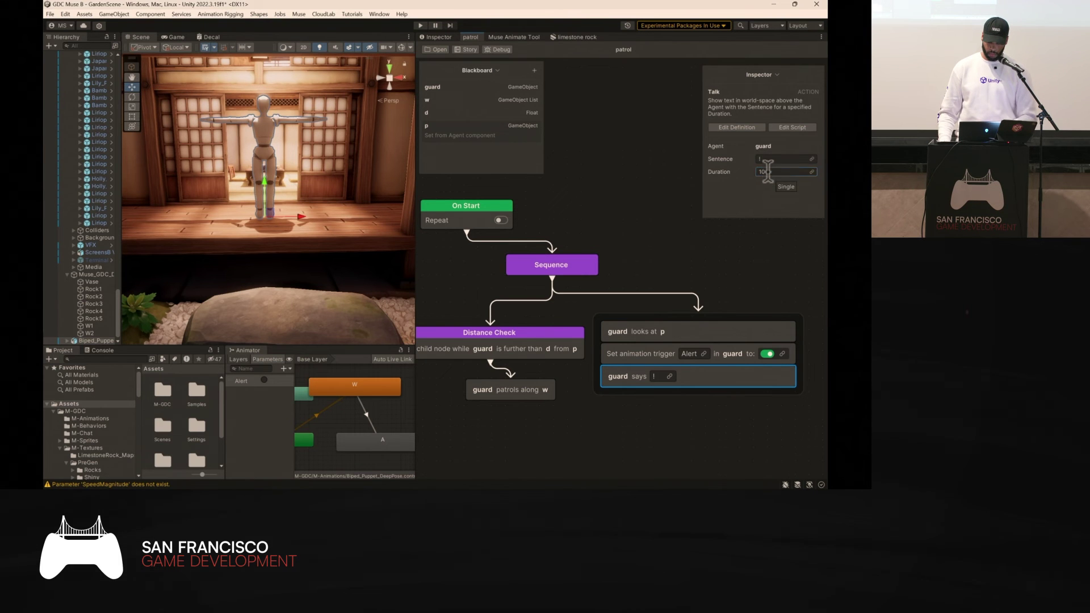
{"action": "left_click", "coordinate": [666, 230]}
Show the patrol graph's debugging target, Biped_Puppet_DeepPose, and run the scene to check the behavior flow.
{"action": "left_click", "coordinate": [508, 51]}
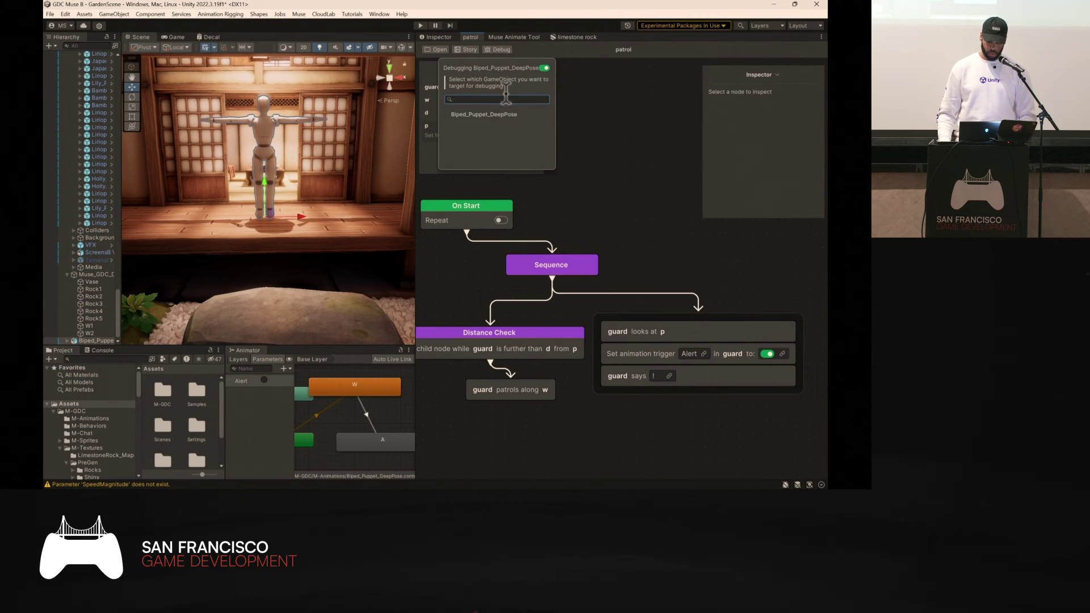
{"action": "left_click", "coordinate": [420, 25]}
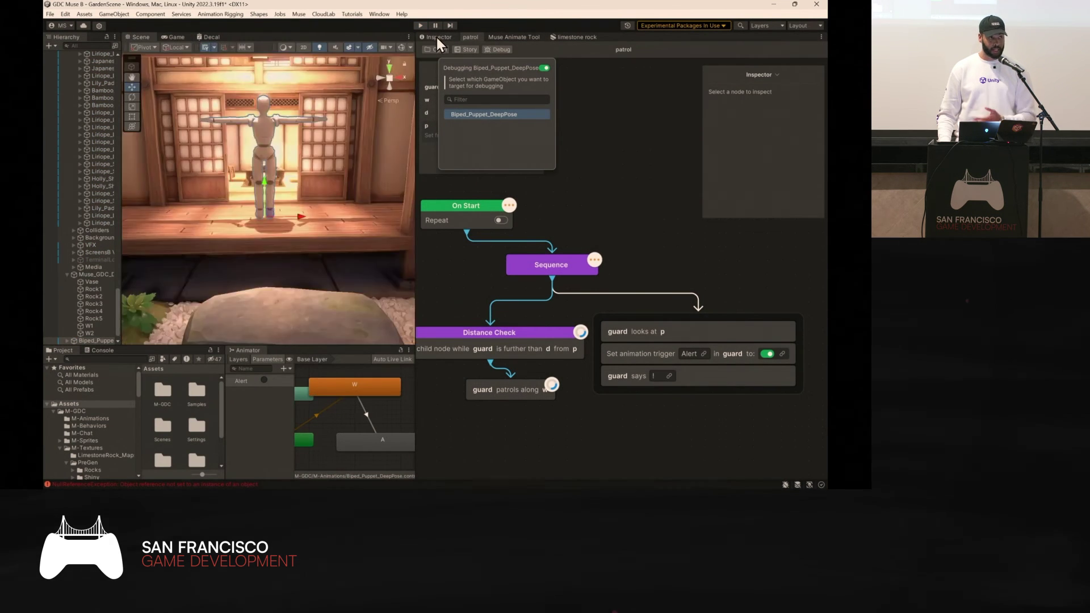
Assign PlayerCapsule to the p blackboard variable of the biped's Behavior Graph Agent.
{"action": "left_click", "coordinate": [437, 37]}
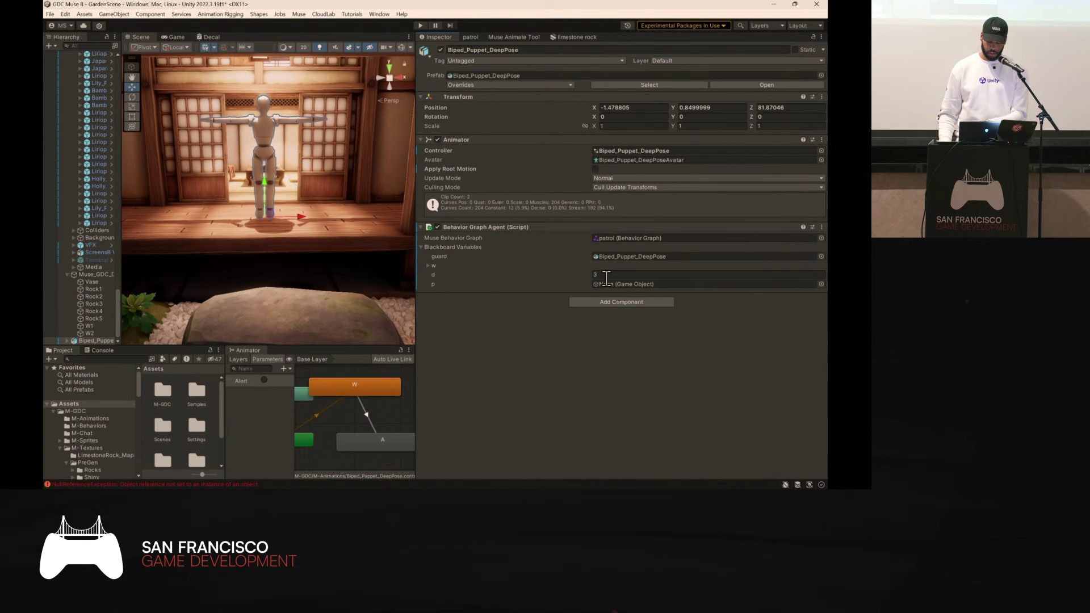
{"action": "left_click", "coordinate": [821, 284]}
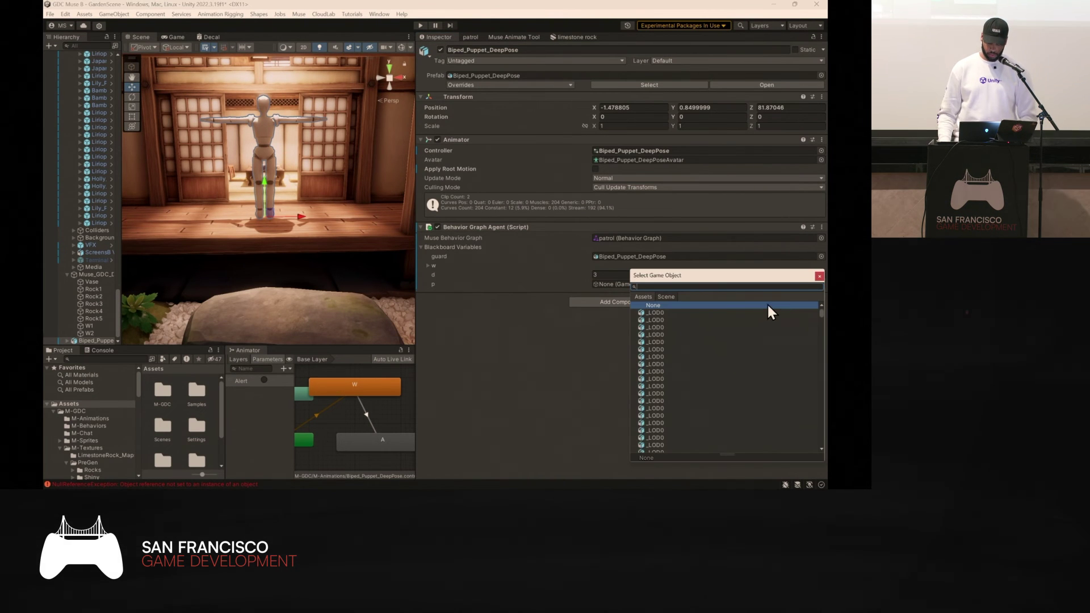
{"action": "type", "text": "player"}
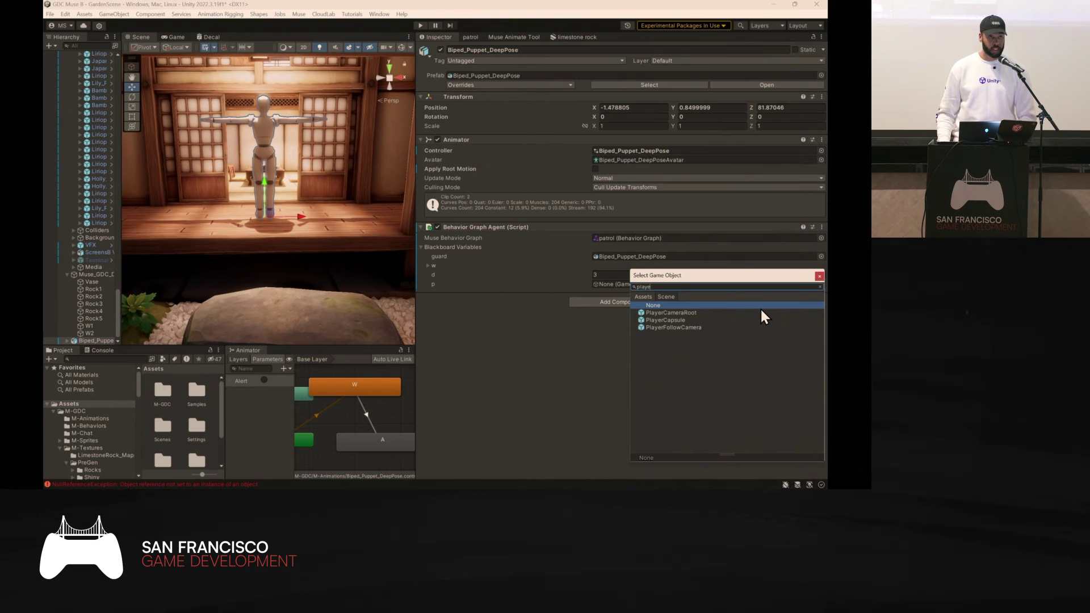
{"action": "double_click", "coordinate": [685, 319]}
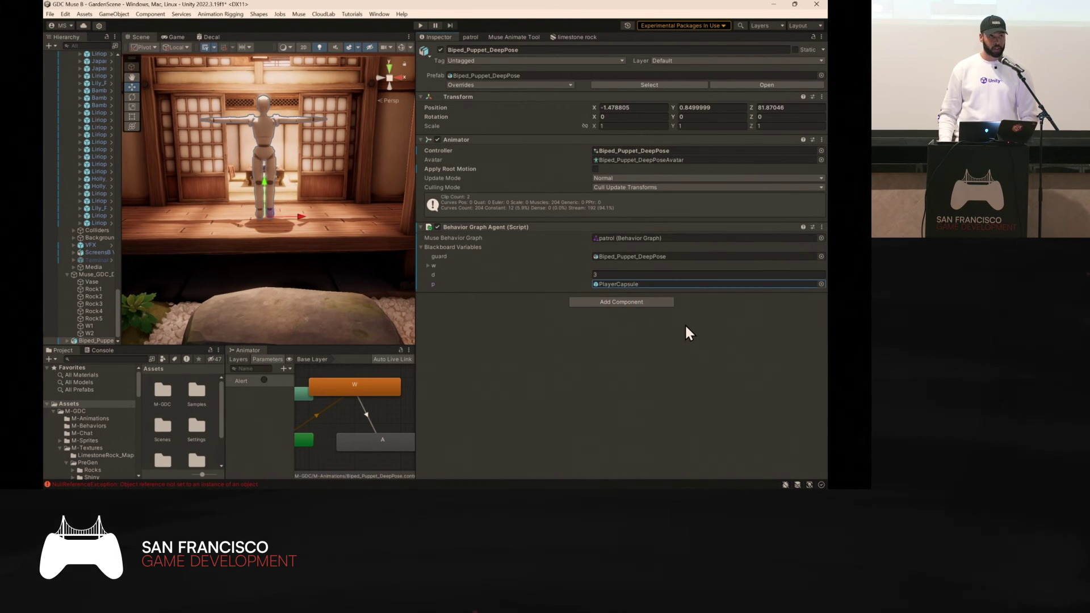
Play-test the guard's patrol and its reaction to the approaching player, and stop play mode.
{"action": "left_click", "coordinate": [420, 25]}
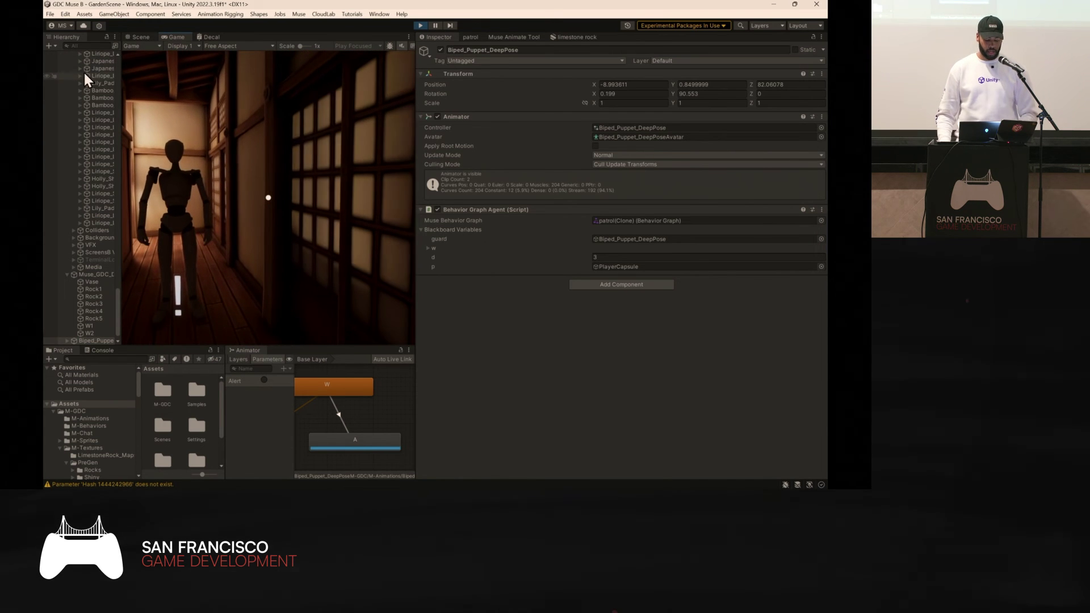
{"action": "left_click", "coordinate": [420, 25]}
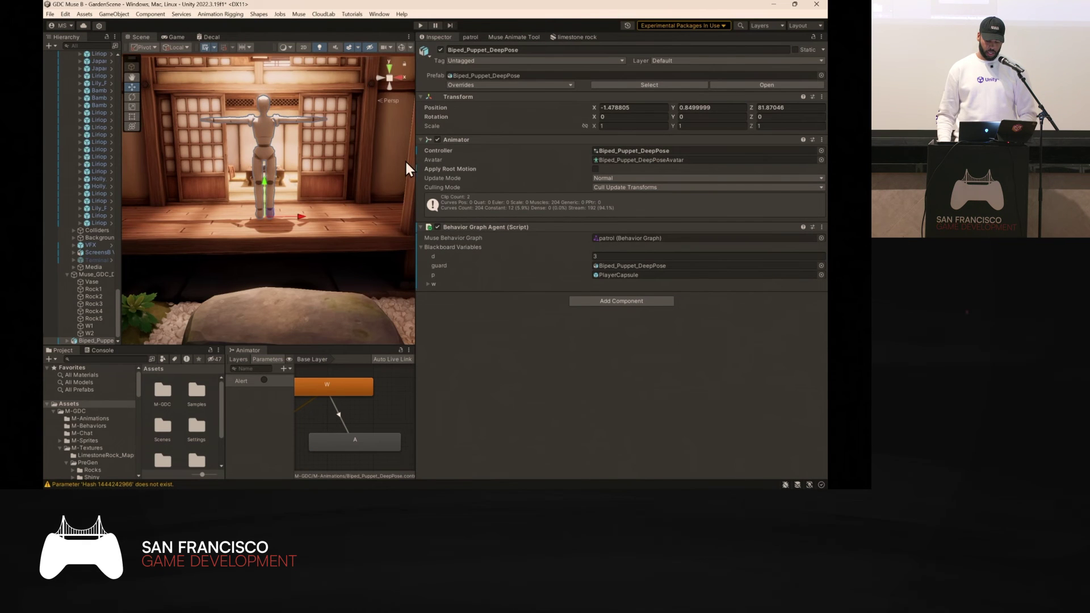
Widen the Scene view and dock a Muse Chat window between it and the Inspector.
{"action": "left_click_drag", "start_coordinate": [415, 136], "coordinate": [673, 171]}
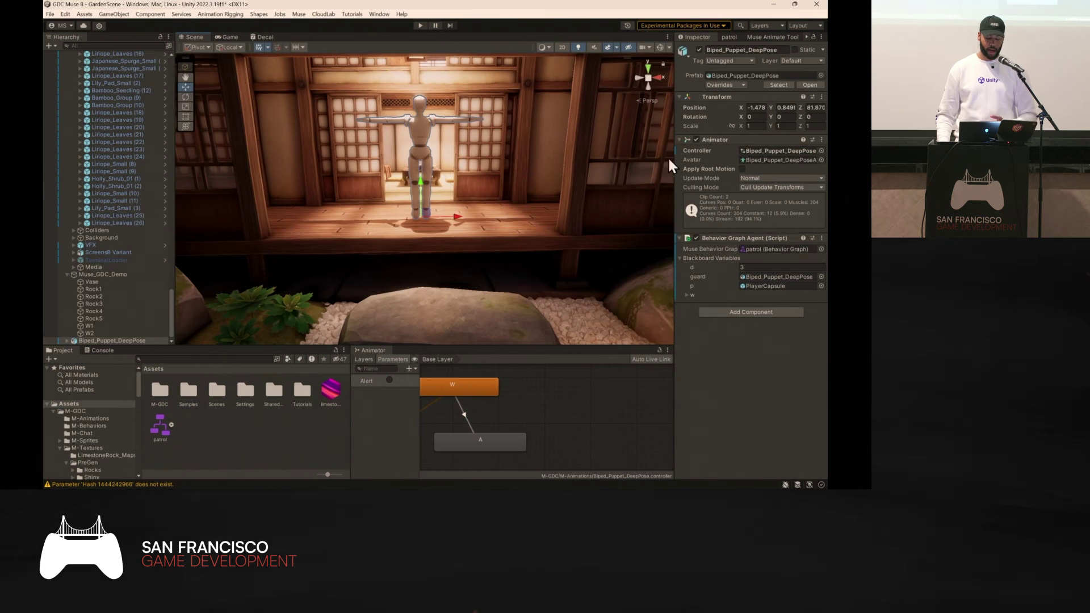
{"action": "left_click", "coordinate": [300, 14]}
{"action": "left_click", "coordinate": [311, 49]}
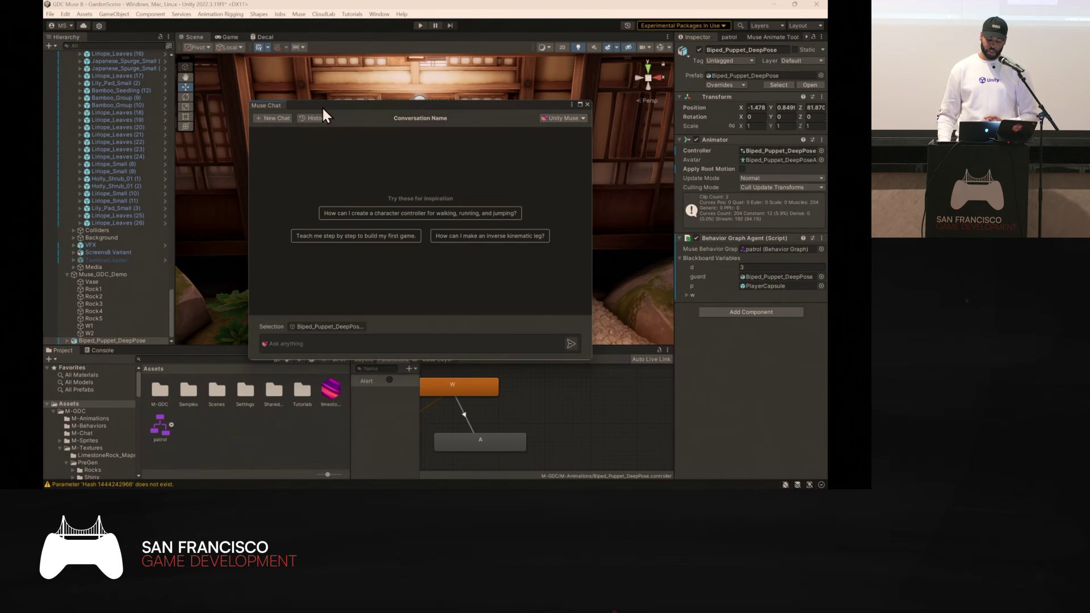
{"action": "left_click_drag", "start_coordinate": [324, 109], "coordinate": [648, 134]}
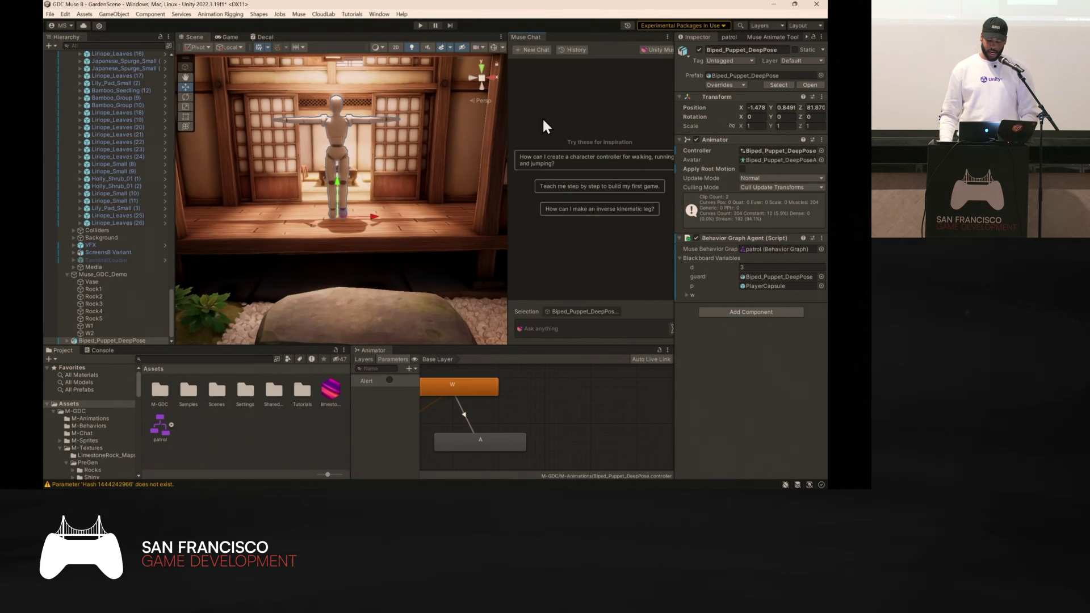
{"action": "left_click_drag", "start_coordinate": [507, 131], "coordinate": [486, 134]}
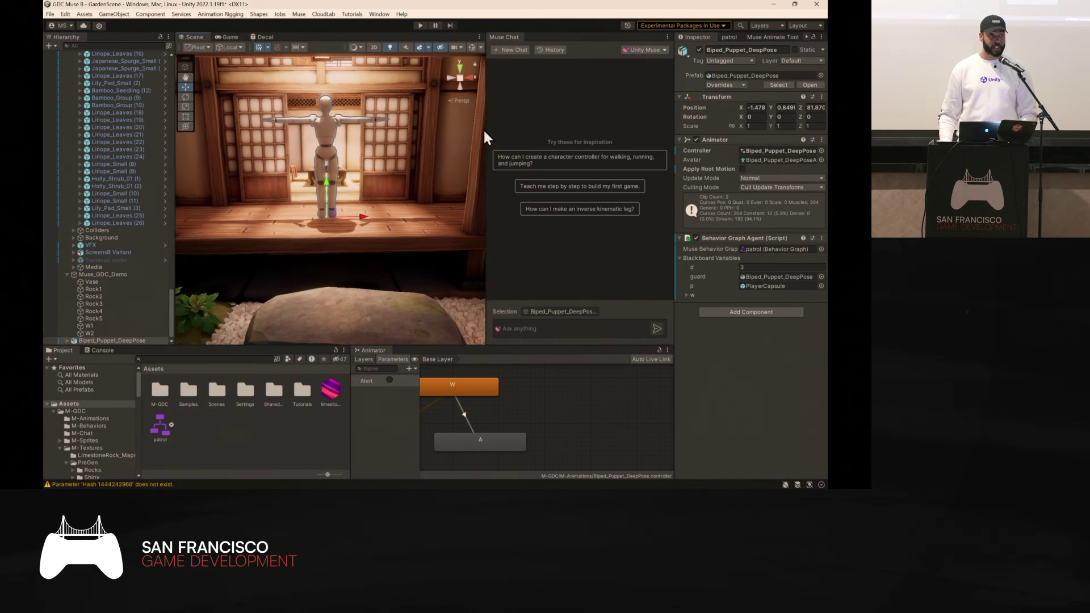
Select the wooden platform, the biped and the sliding doors in turn to examine how Muse Chat's selection context follows.
{"action": "left_click", "coordinate": [401, 196]}
{"action": "left_click", "coordinate": [406, 241]}
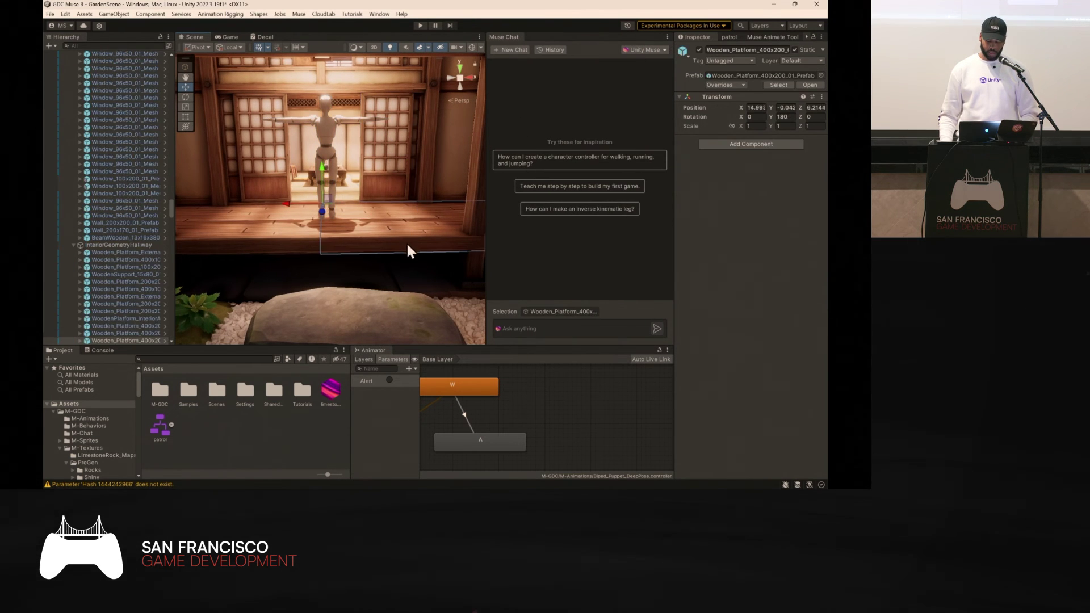
{"action": "left_click", "coordinate": [253, 256]}
{"action": "left_click", "coordinate": [294, 168]}
{"action": "left_click", "coordinate": [328, 123]}
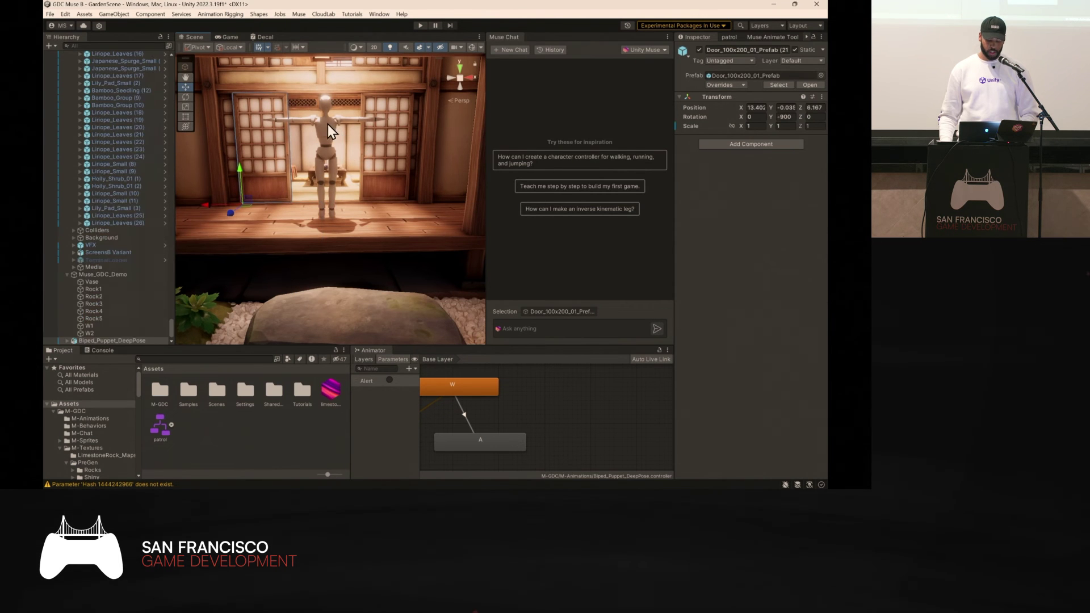
{"action": "left_click", "coordinate": [401, 165]}
Add the DistanceCheck console message to Muse Chat's selection context, return to the project assets, and select the wooden platform under the biped.
{"action": "left_click", "coordinate": [102, 350]}
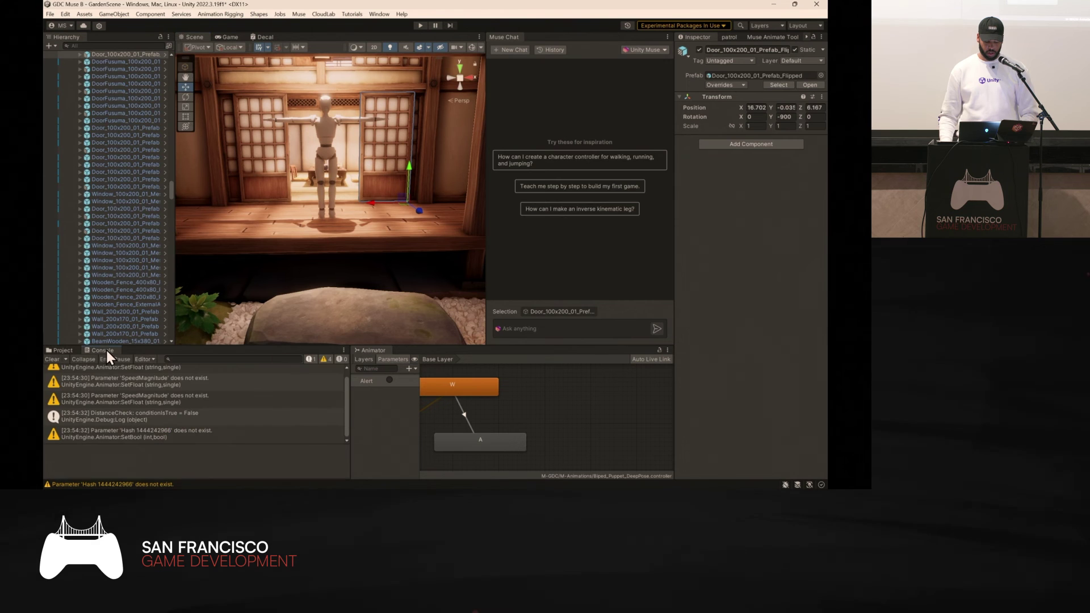
{"action": "left_click", "coordinate": [107, 382]}
{"action": "left_click", "coordinate": [115, 416]}
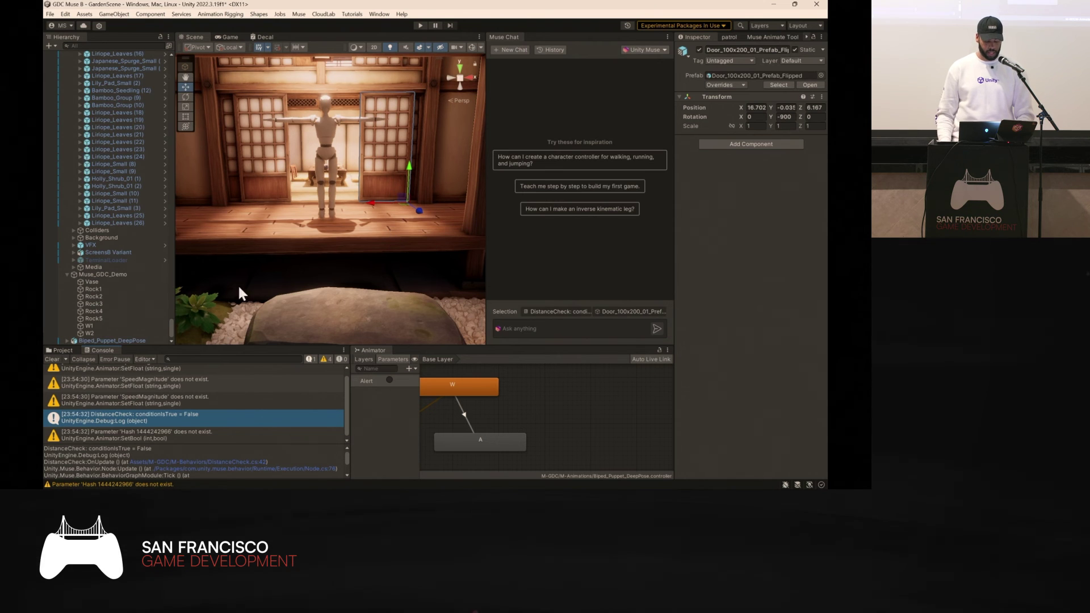
{"action": "left_click", "coordinate": [60, 350]}
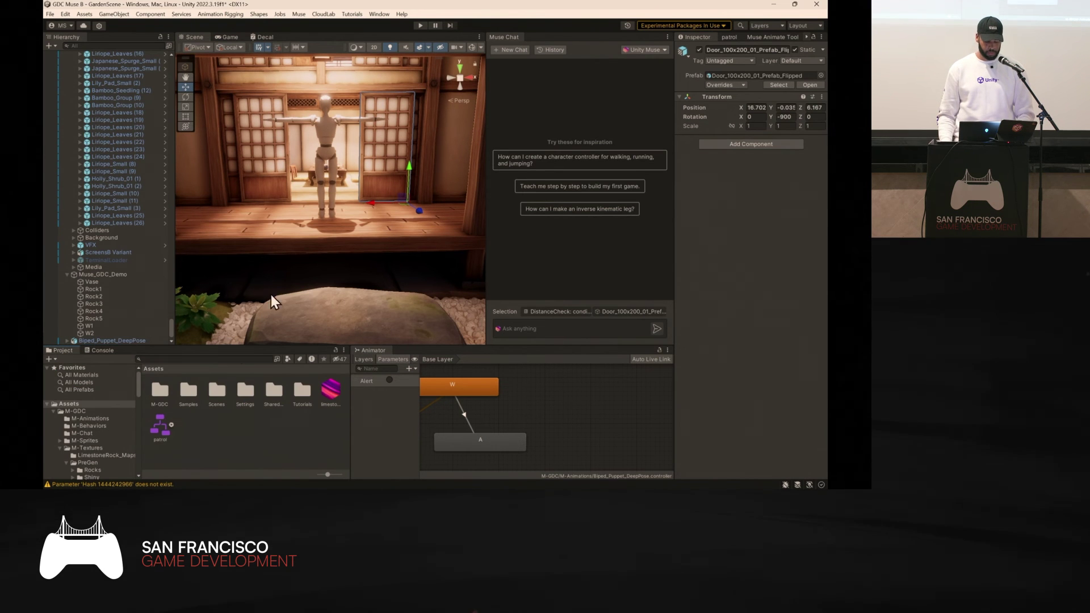
{"action": "left_click", "coordinate": [342, 221]}
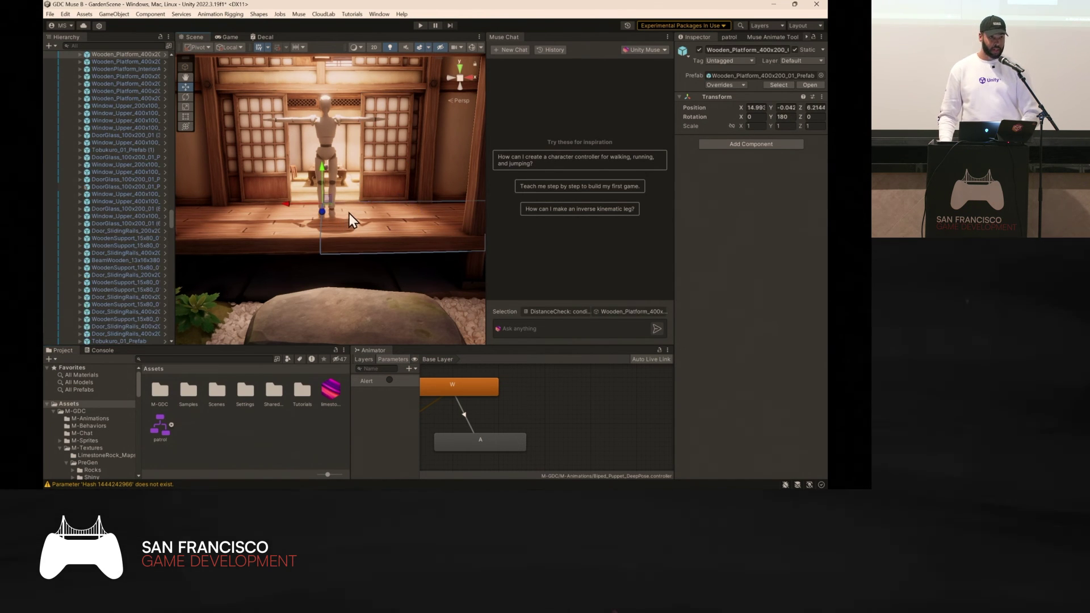
{"action": "key", "text": "ctrl+super+Right"}
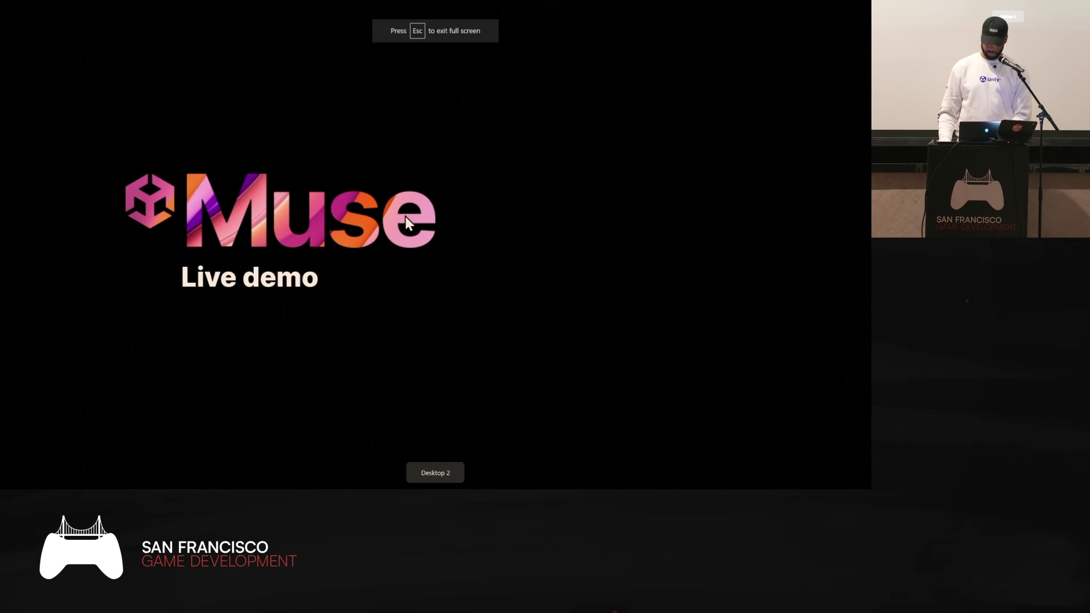
{"action": "key", "text": "Right"}
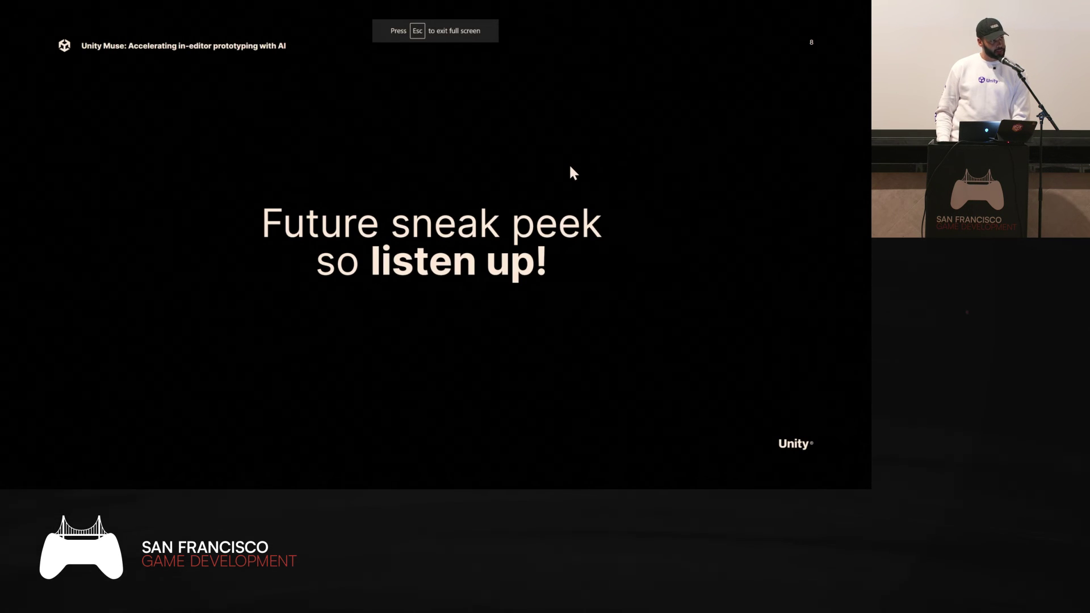
{"action": "key", "text": "Right"}
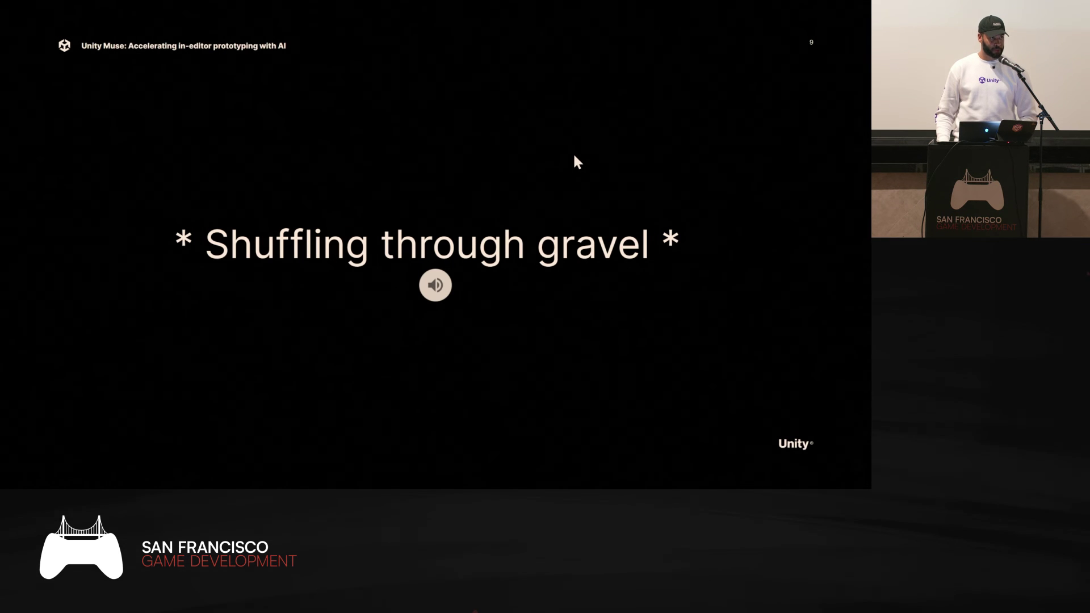
{"action": "key", "text": "Right"}
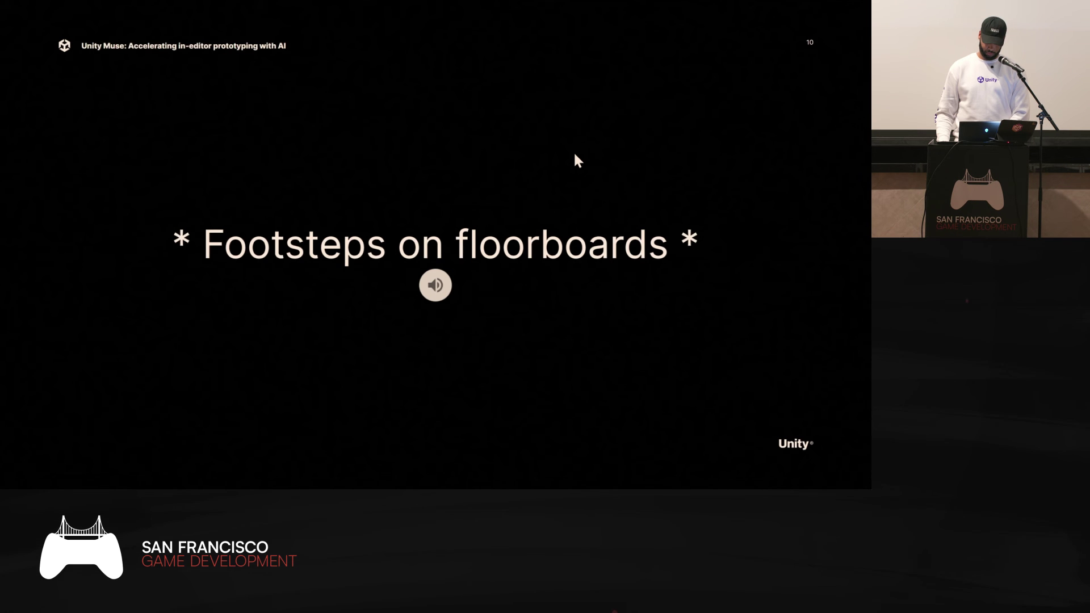
{"action": "key", "text": "Right"}
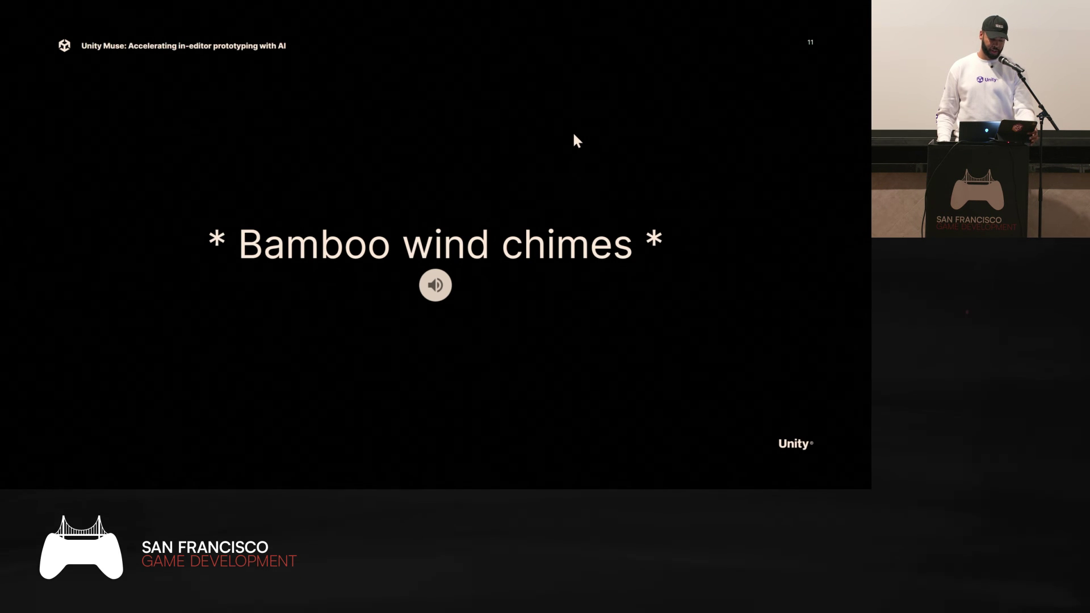
{"action": "key", "text": "Right"}
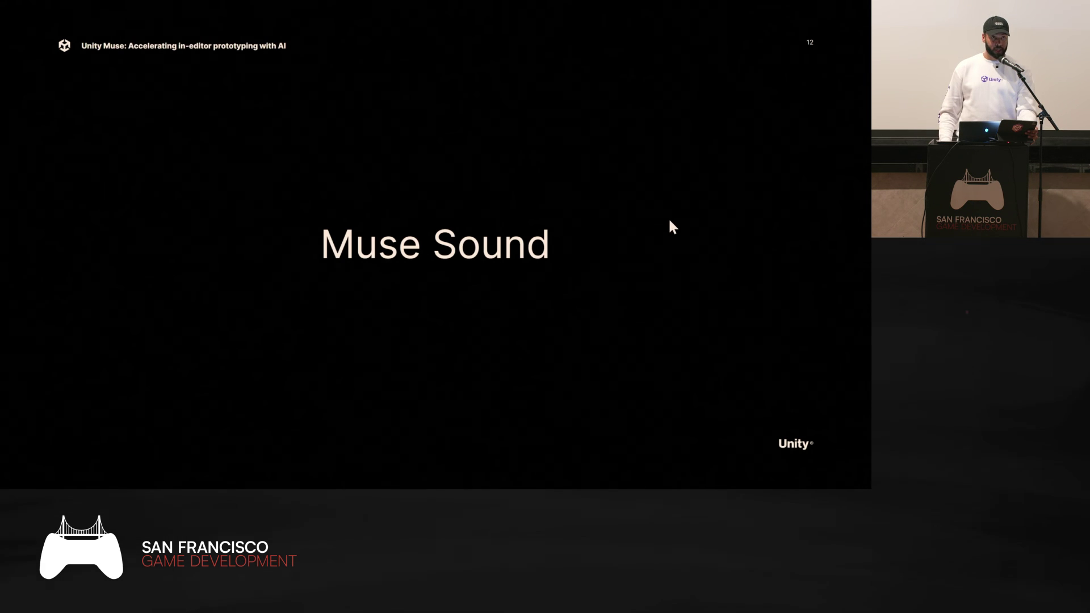
{"action": "key", "text": "Right"}
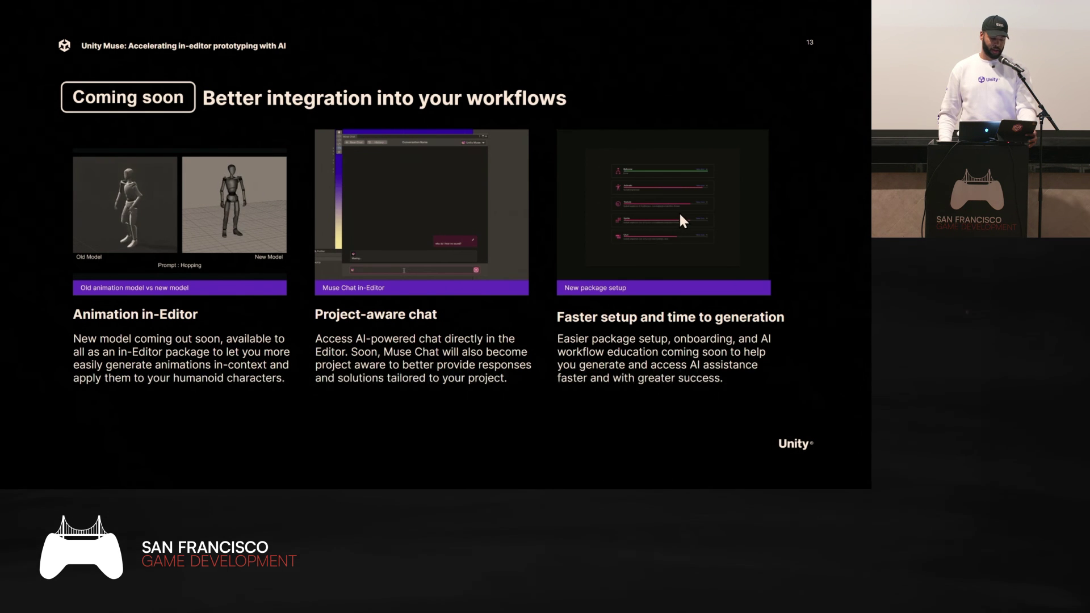
{"action": "key", "text": "Right"}
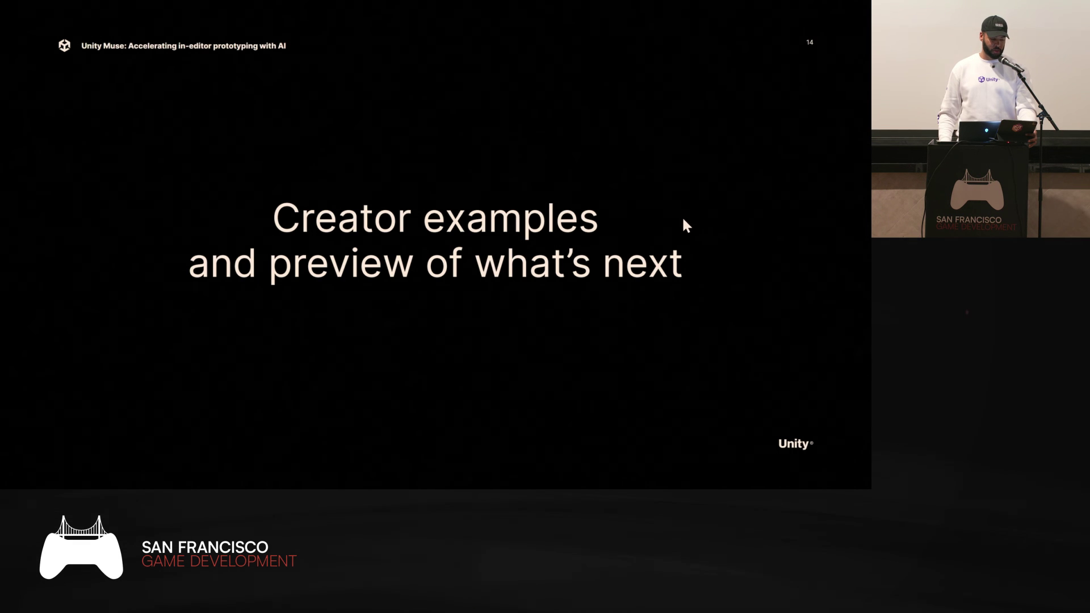
{"action": "key", "text": "Right"}
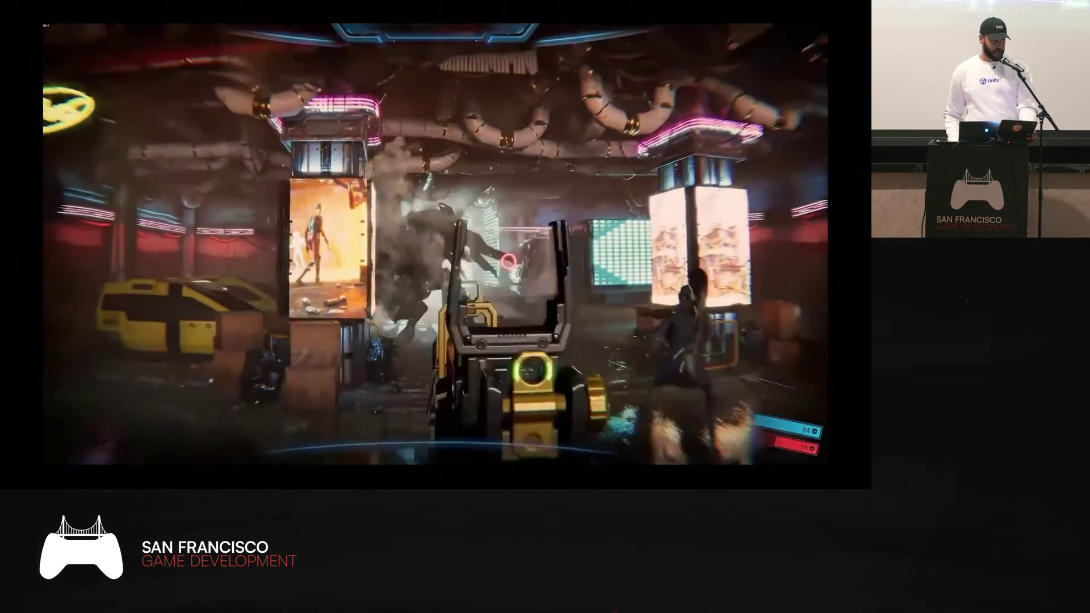
{"action": "key", "text": "Right"}
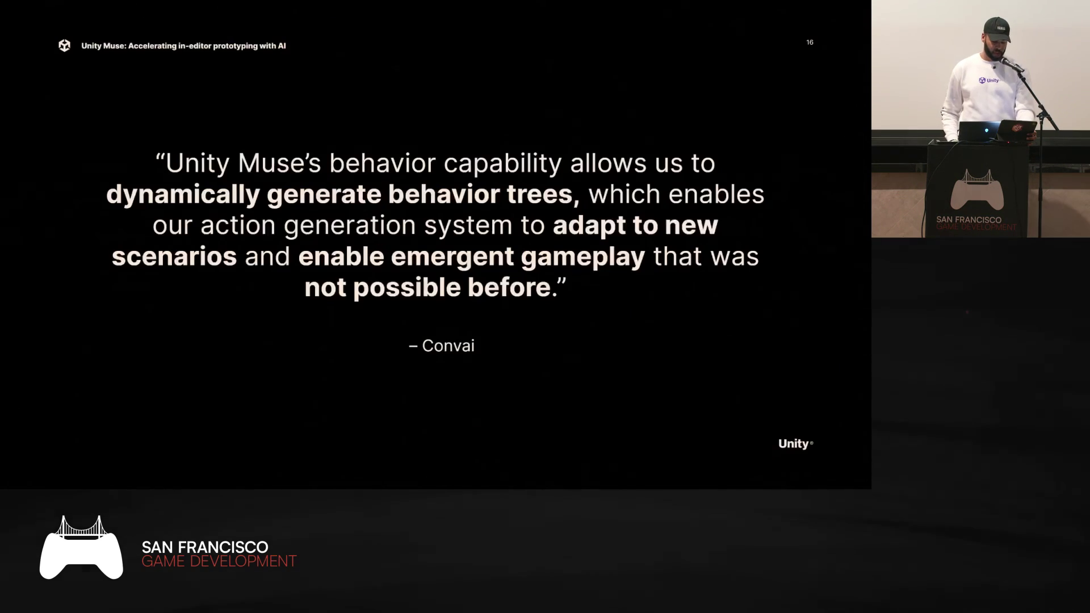